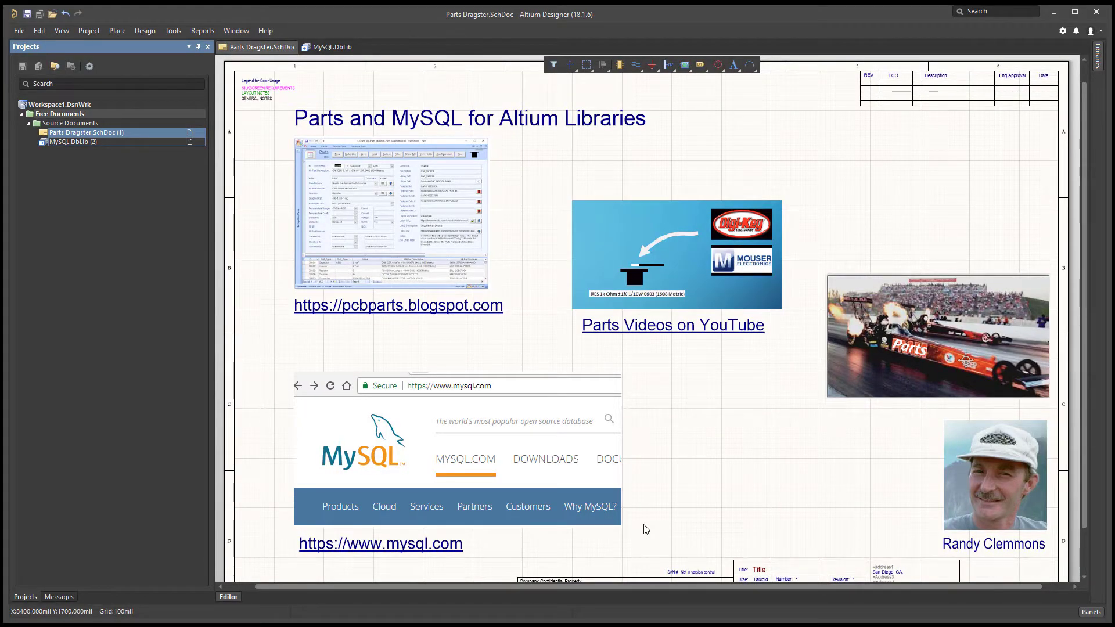
left_click(395, 549)
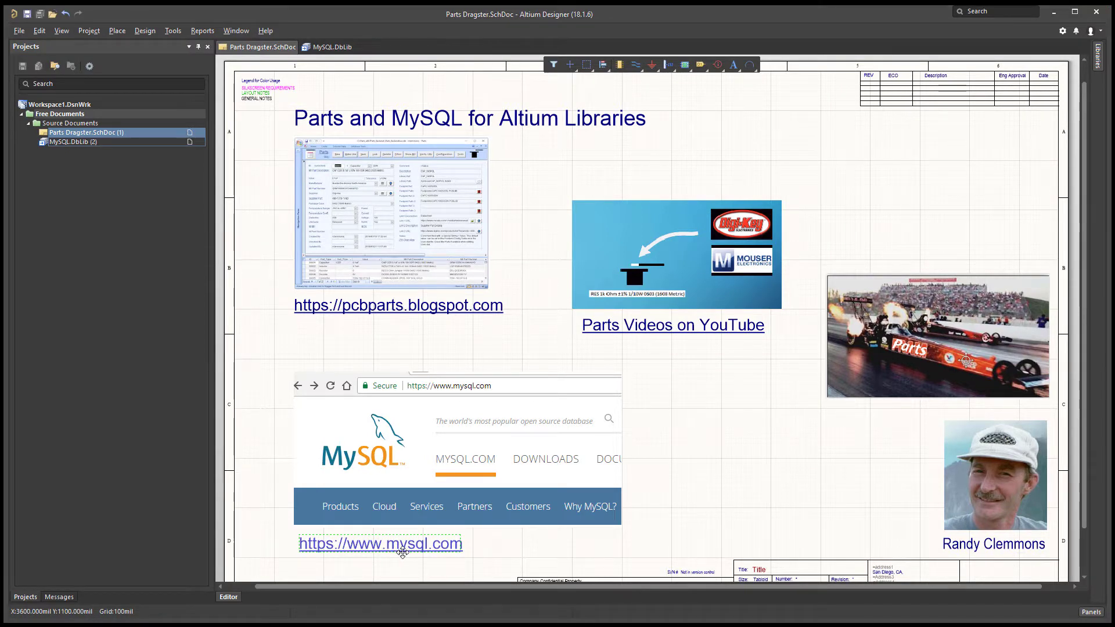
left_click(402, 553, "ctrl")
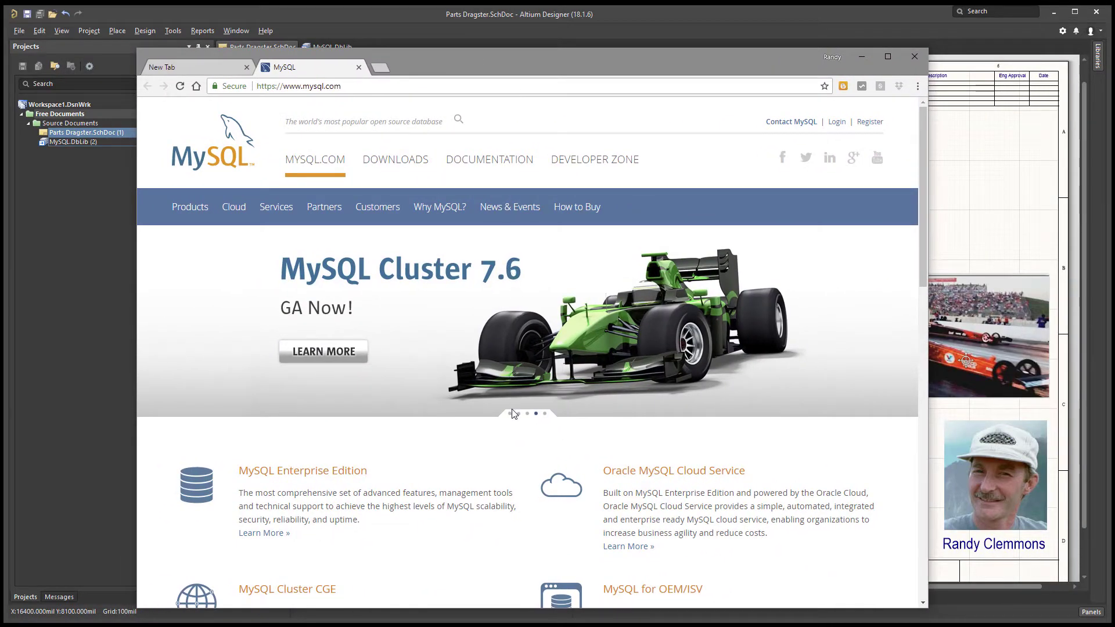
Step: Go to the MySQL Downloads page and open MySQL Community (GPL) Downloads
left_click(381, 164)
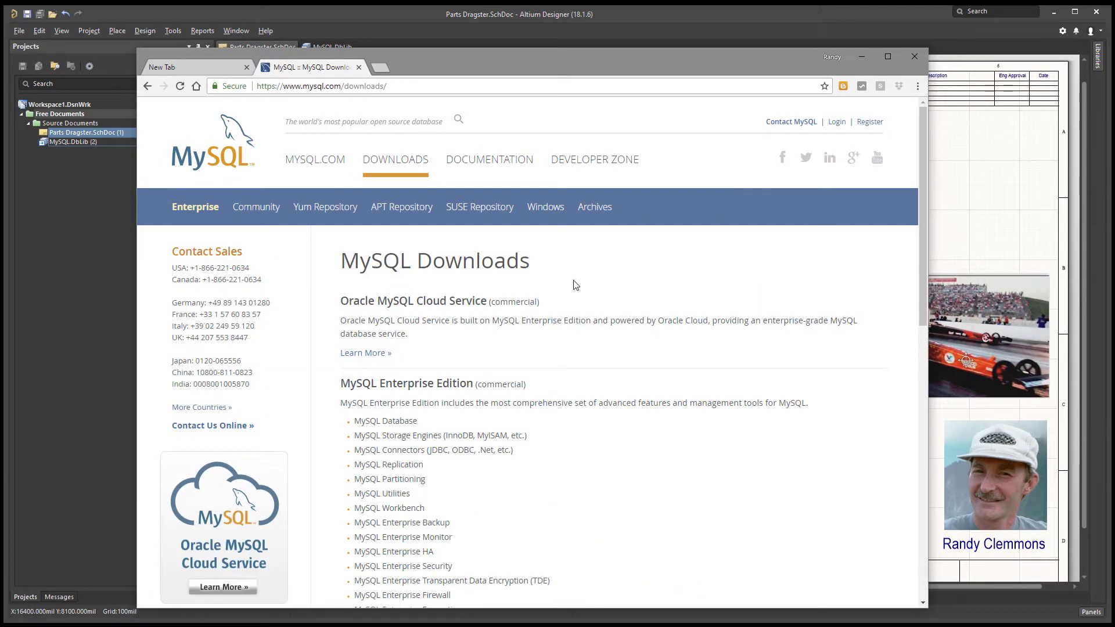
scroll(517, 372, "down", 7)
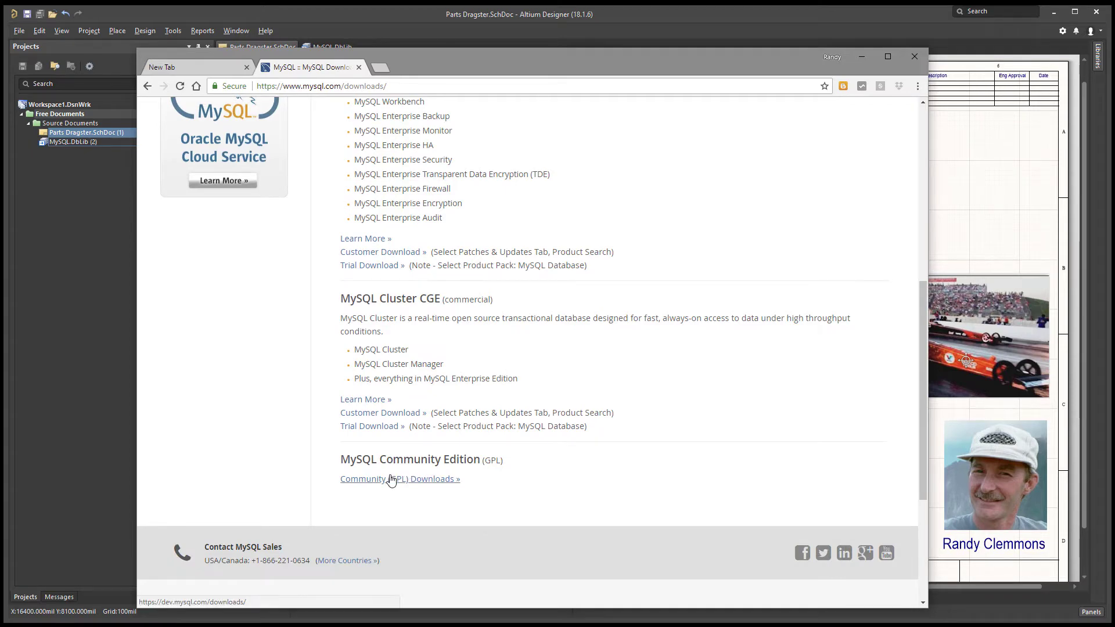
left_click(392, 479)
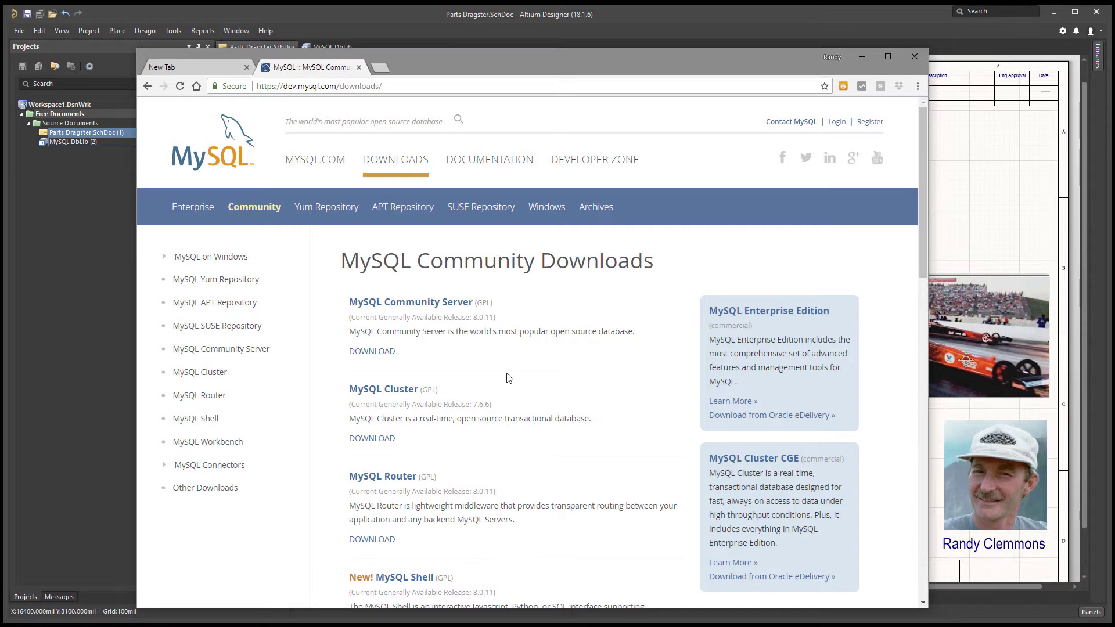
Step: Open the MySQL on Windows (Installer & Tools) page and browse its listed tools
scroll(509, 378, "down", 4)
scroll(506, 378, "down", 4)
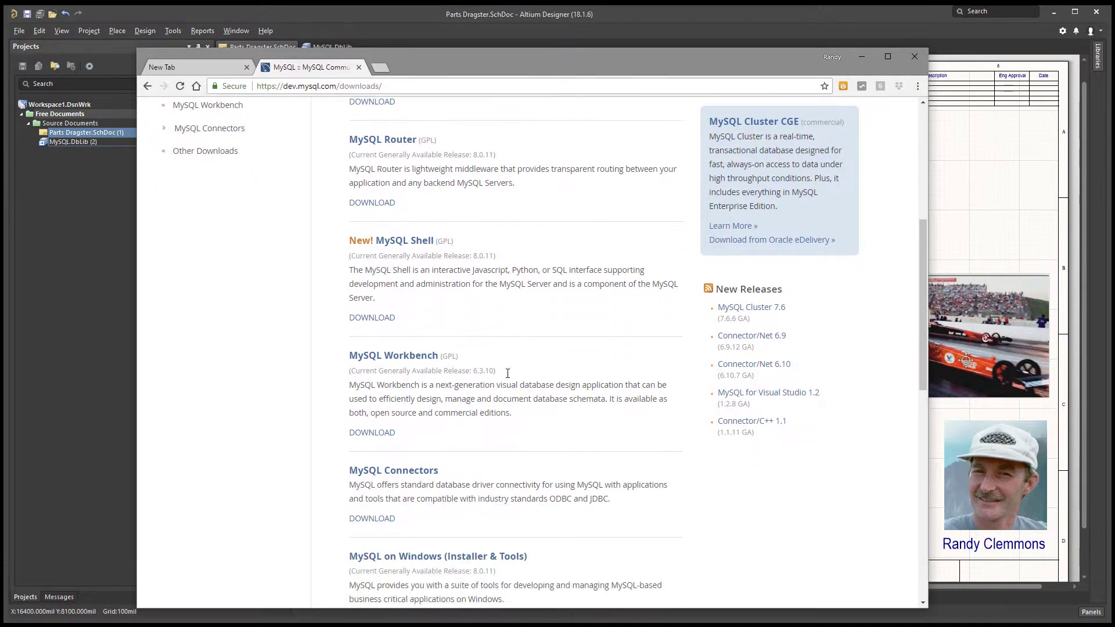
scroll(506, 374, "down", 1)
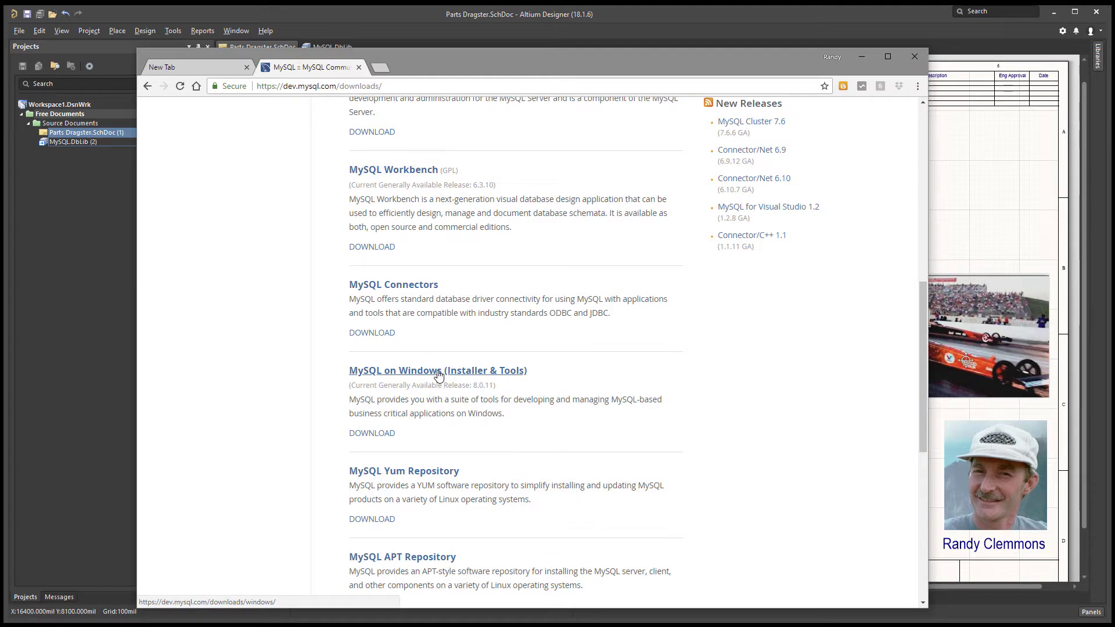
left_click(439, 376)
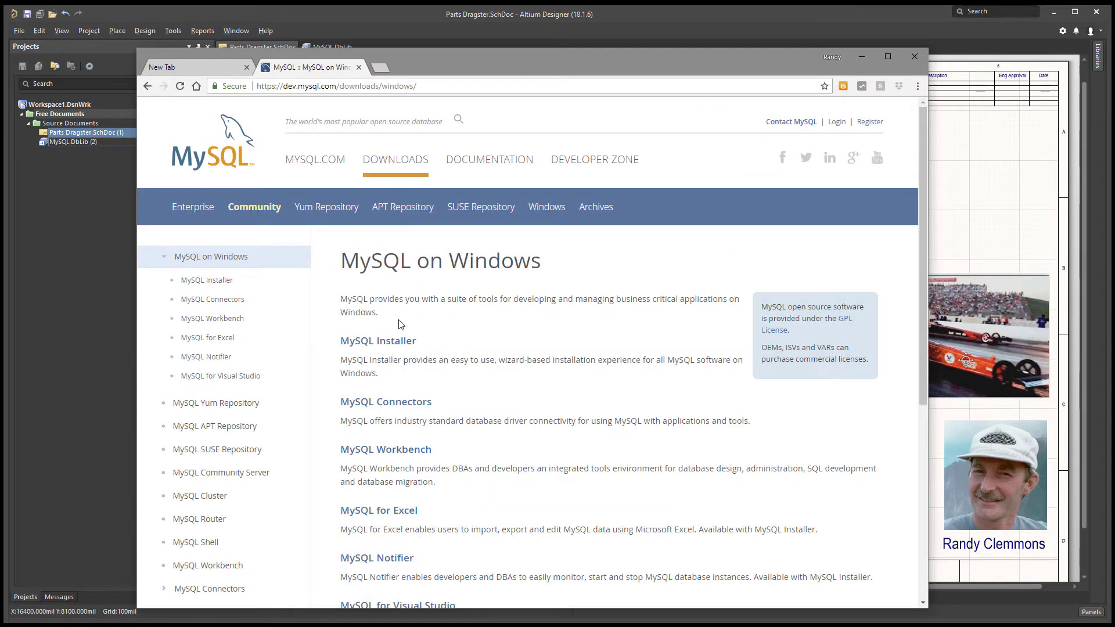
scroll(480, 454, "down", 5)
scroll(480, 454, "up", 2)
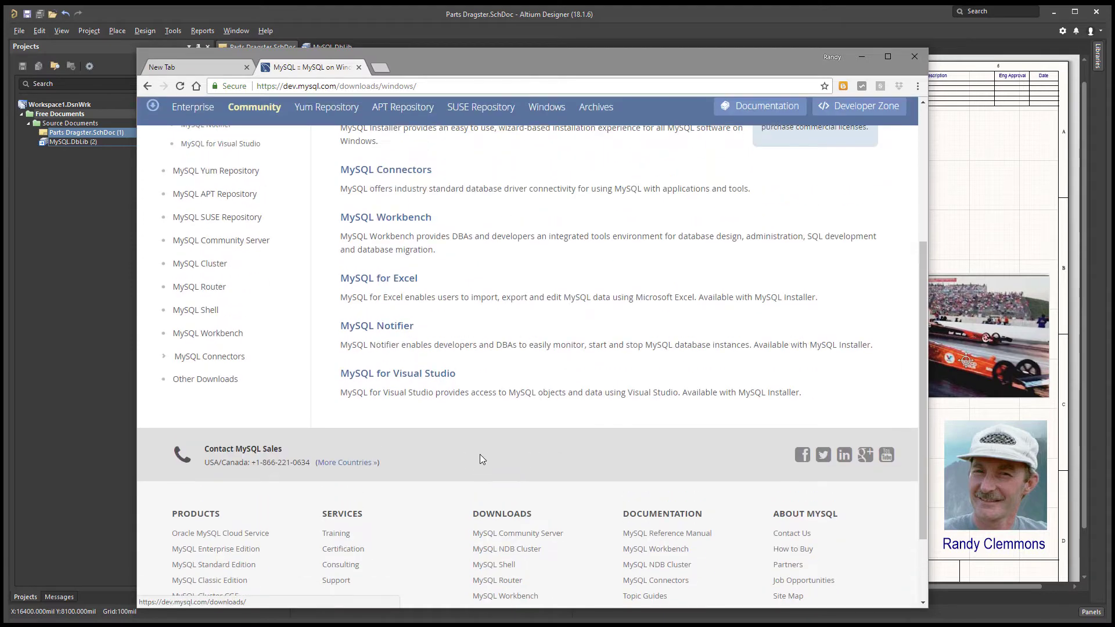
scroll(480, 454, "up", 3)
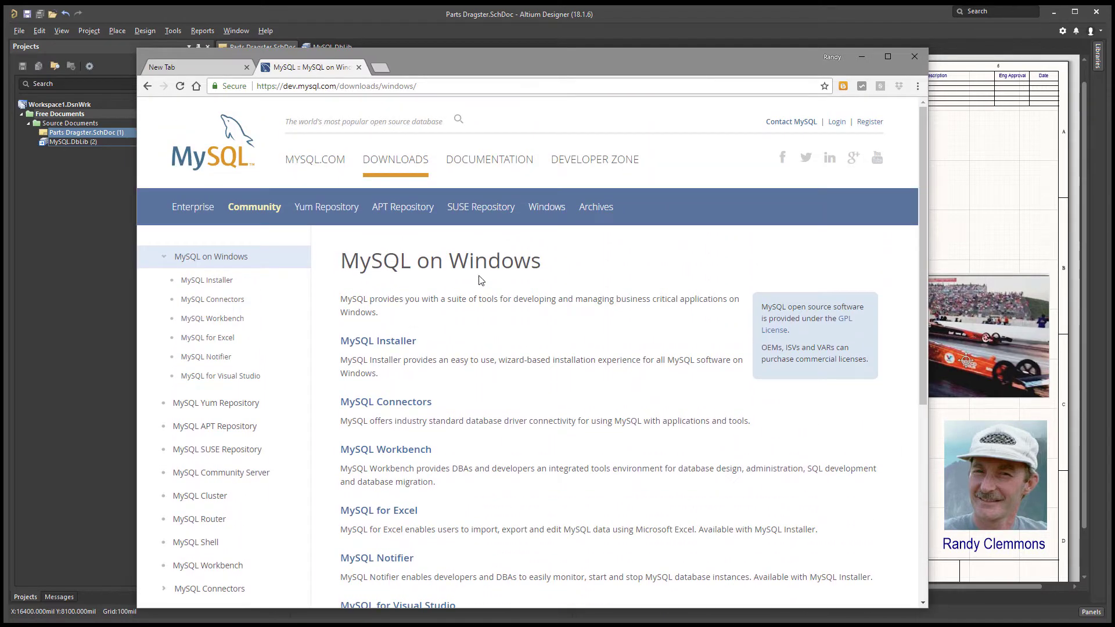
scroll(482, 383, "down", 2)
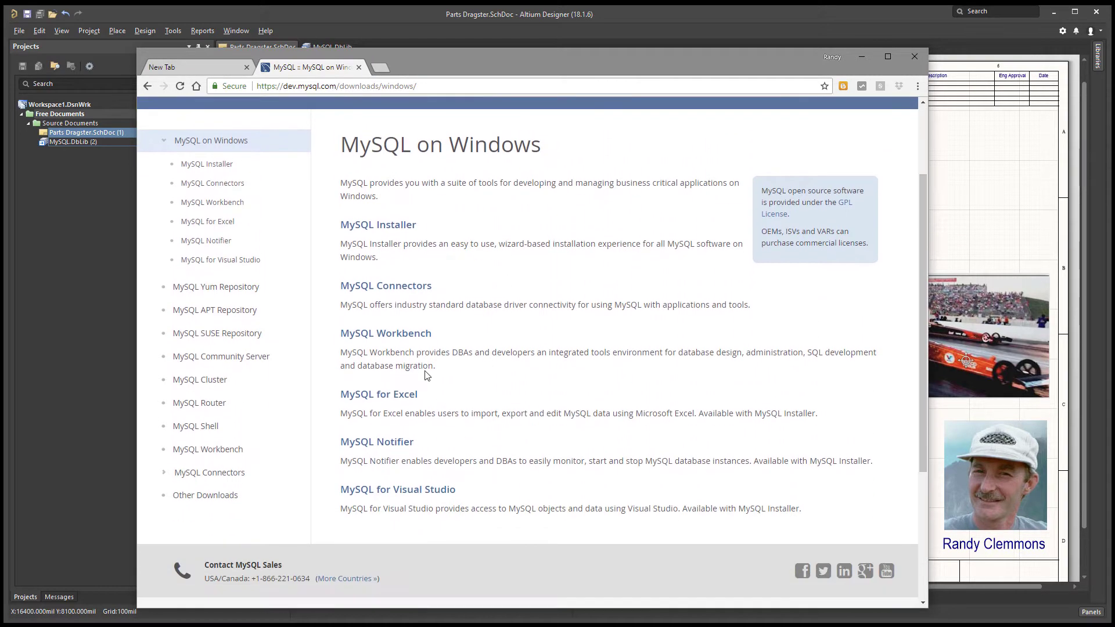
Step: Open the MySQL Installer 8.0.11 GA download table, then minimize Chrome
left_click(383, 231)
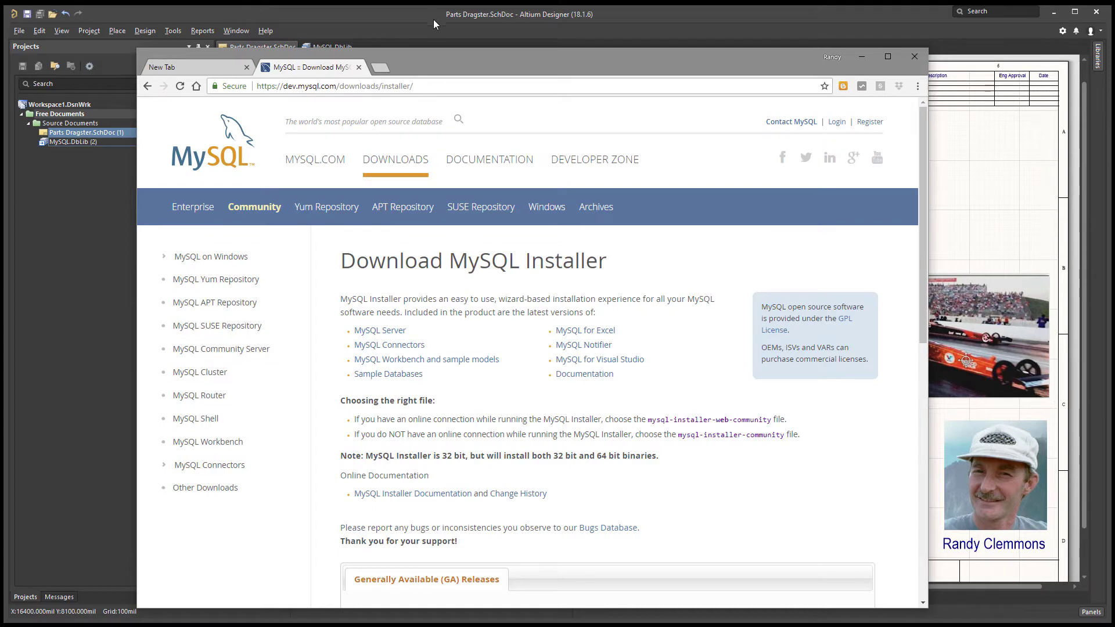
left_click_drag(446, 68, 465, 18)
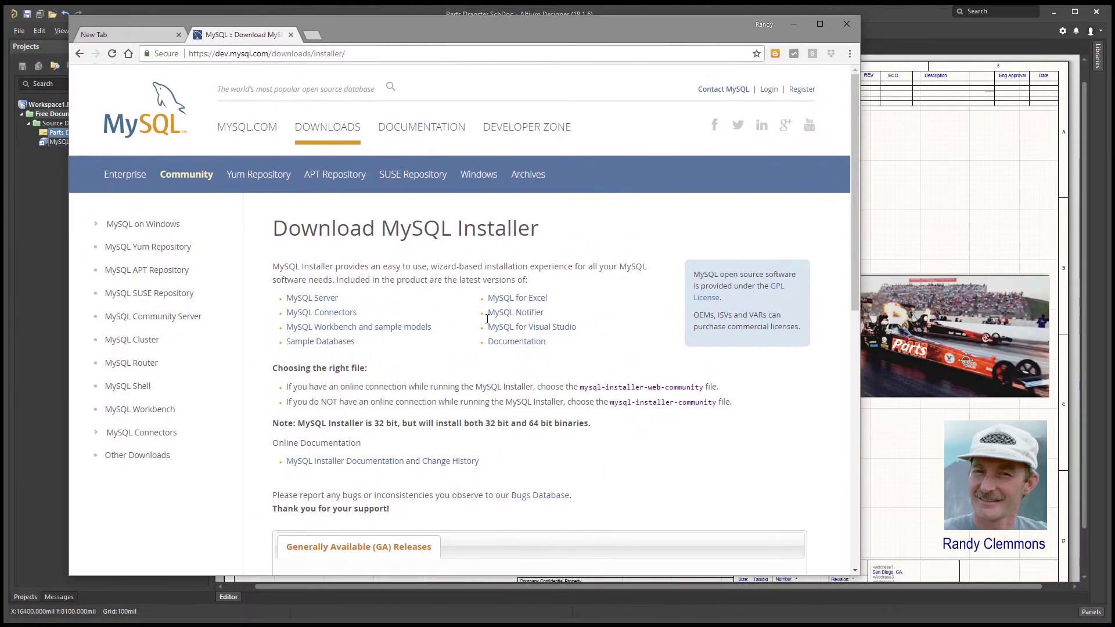
scroll(504, 402, "down", 1)
scroll(504, 402, "down", 4)
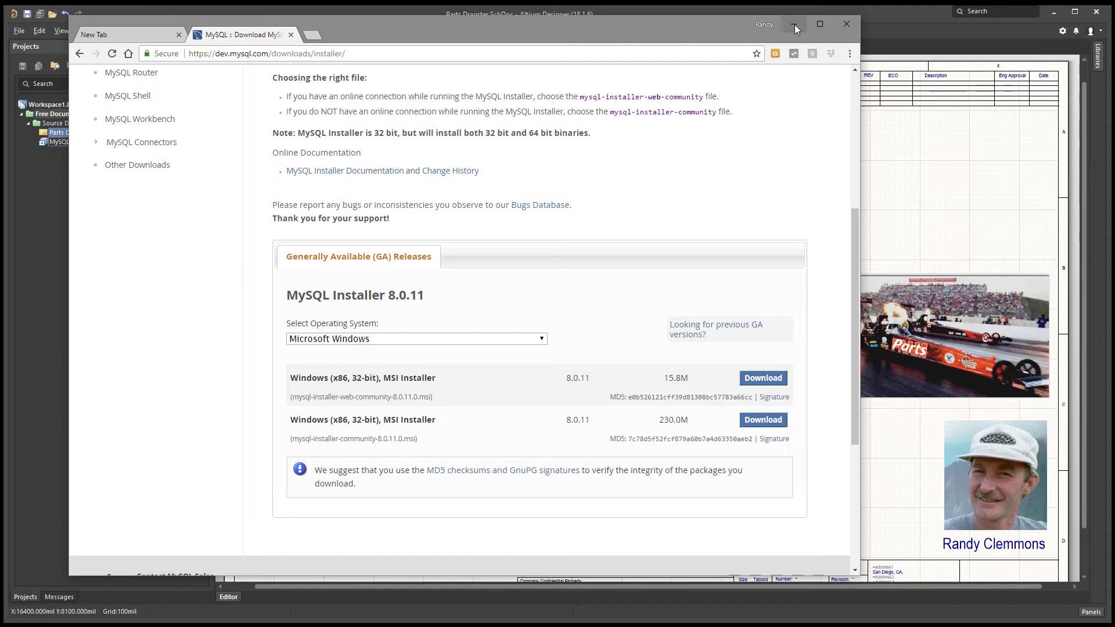
left_click(795, 24)
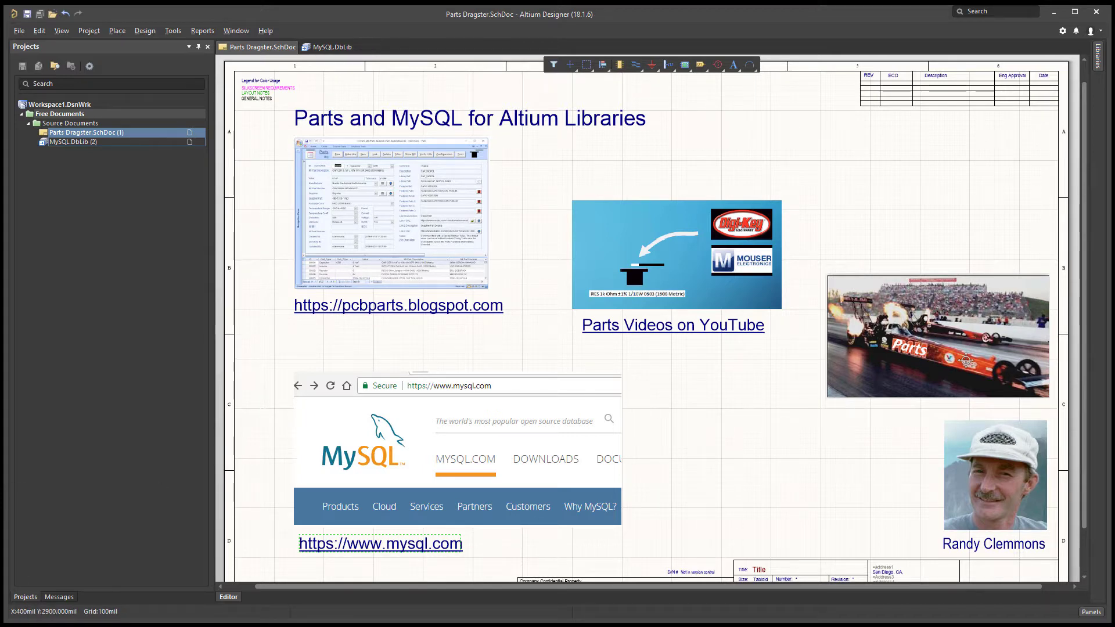
Step: Launch MySQL Workbench 8.0 CE from Windows search and position its window
key("super+s")
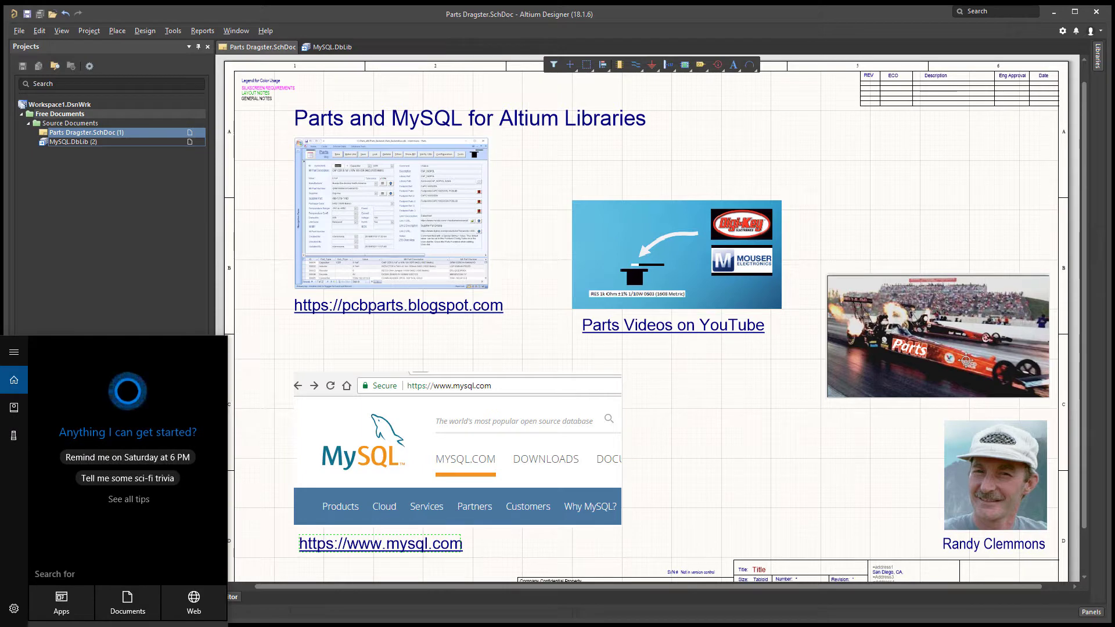
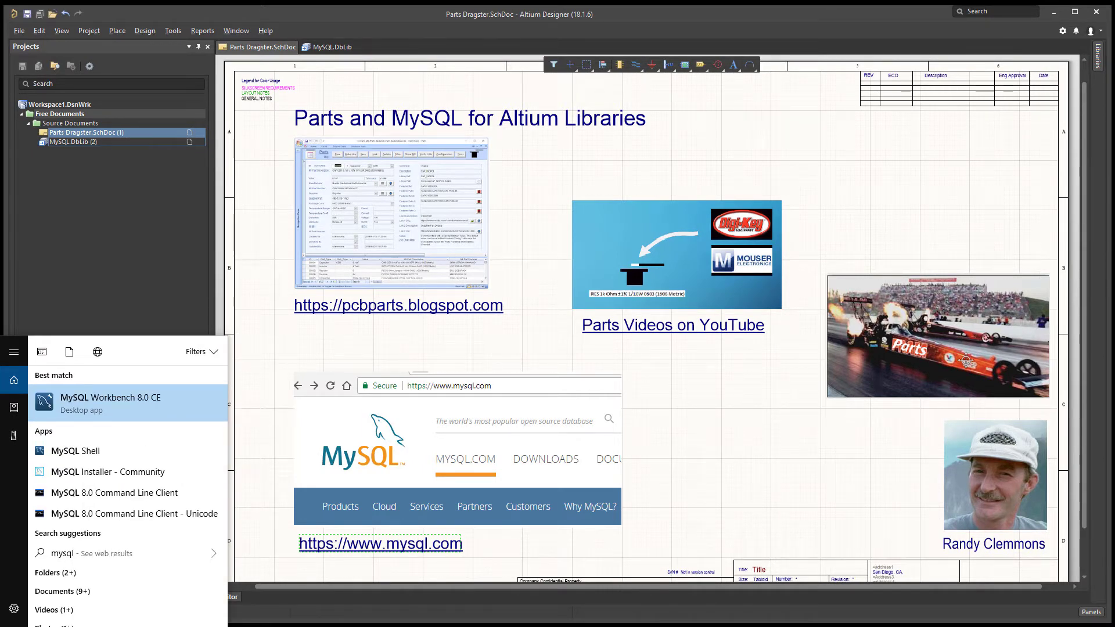
left_click(97, 402)
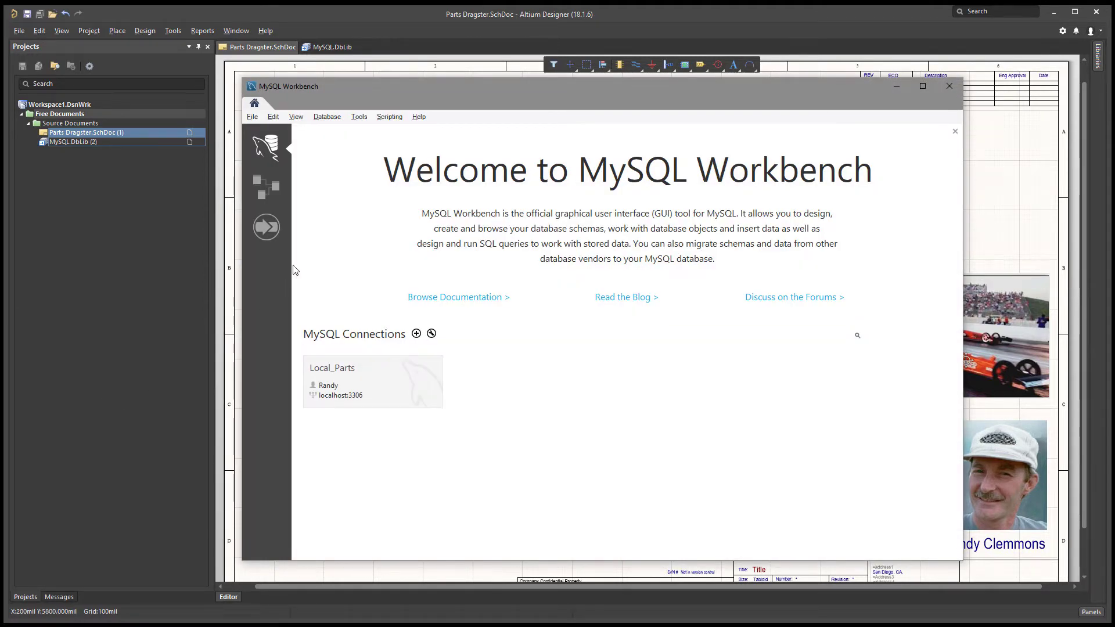
left_click_drag(426, 91, 440, 83)
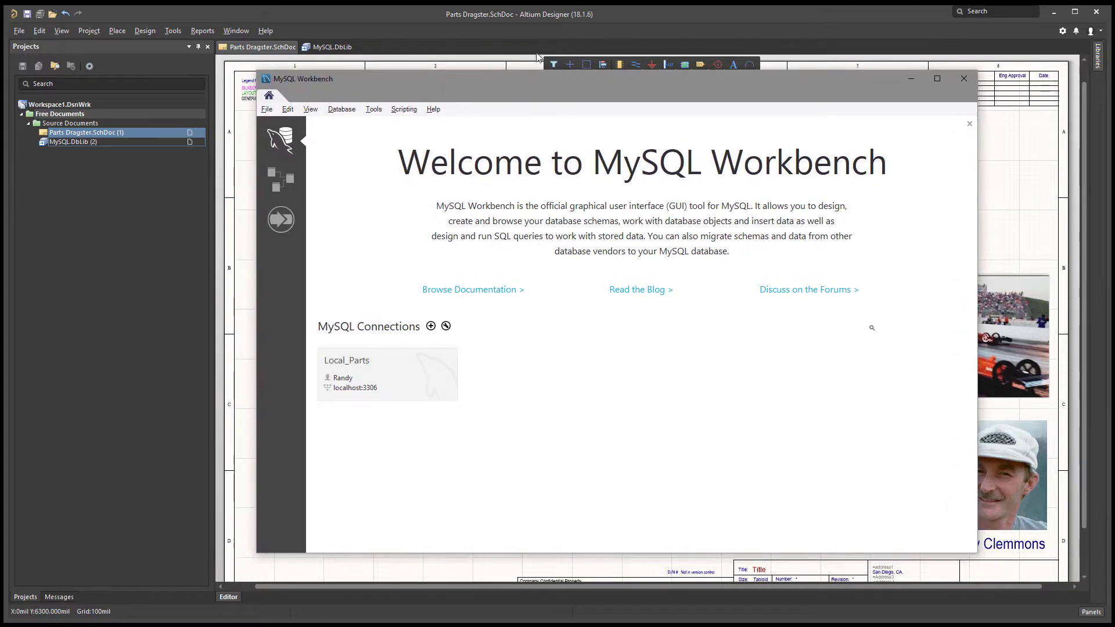
left_click_drag(526, 81, 522, 75)
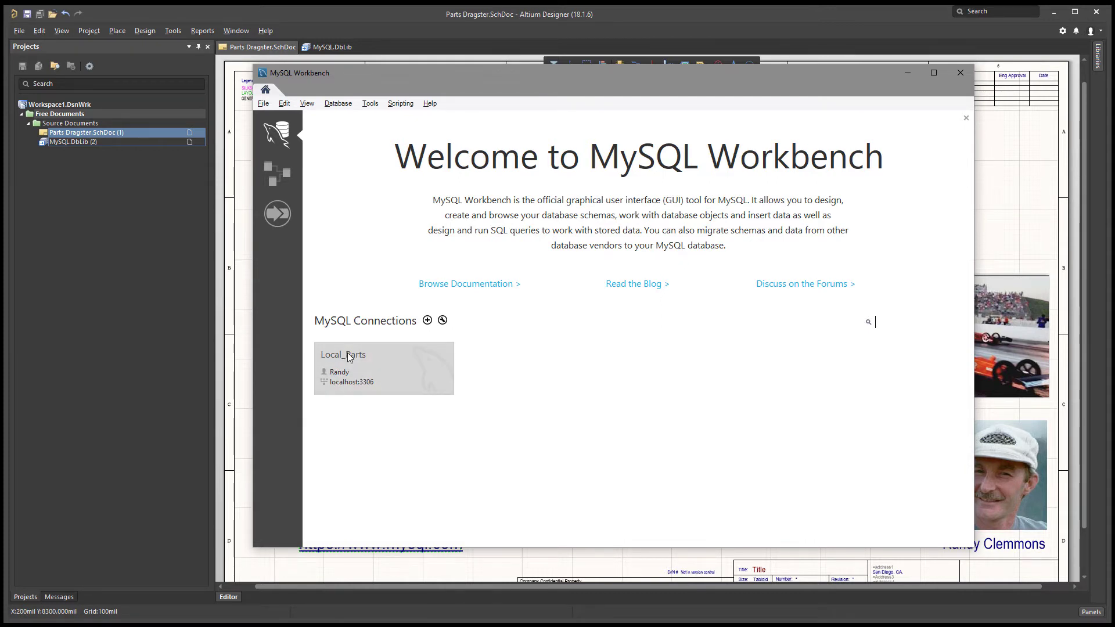
Step: Connect to Local_Parts with the account password, then return to the Home welcome screen
left_click(379, 360)
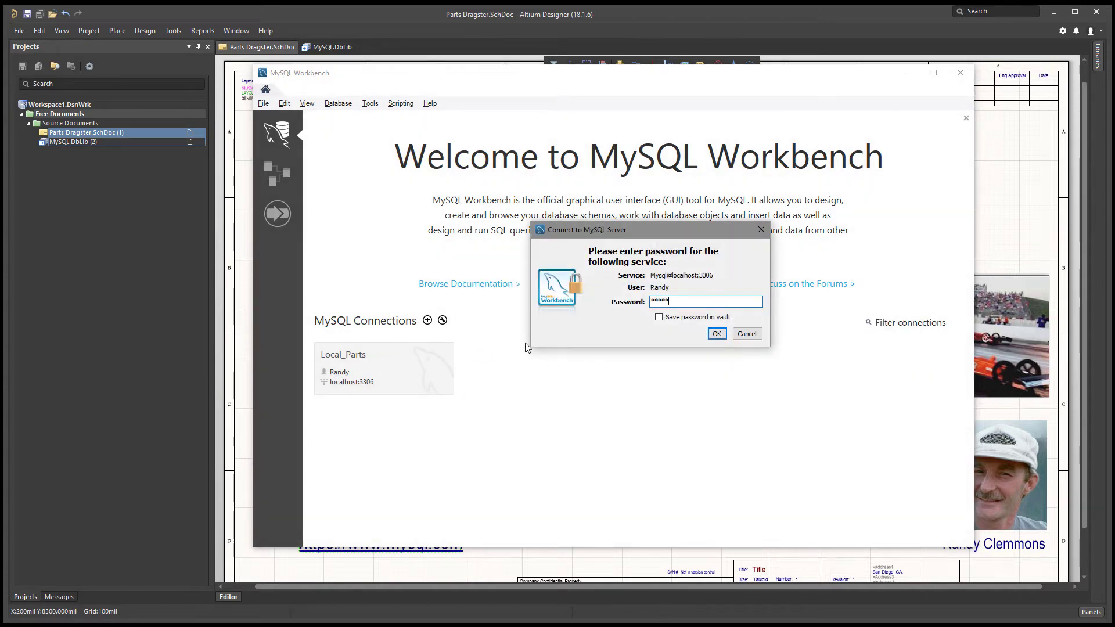
key("Return")
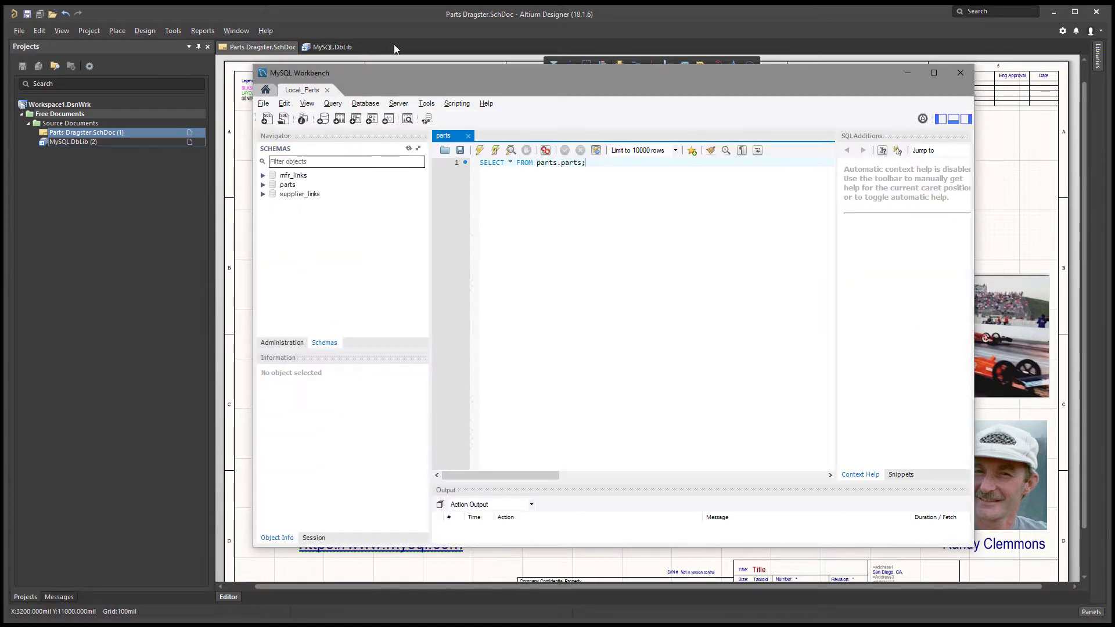
mouse_move(406, 75)
left_mouse_down()
mouse_move(385, 100)
mouse_move(401, 95)
left_mouse_up()
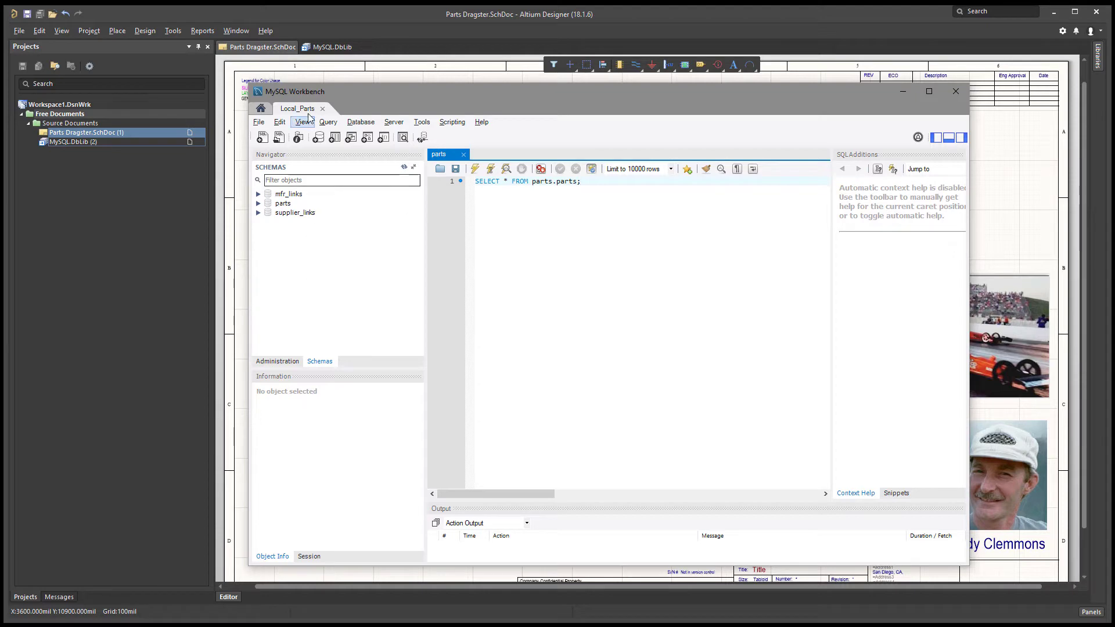
left_click(356, 124)
left_click(323, 203)
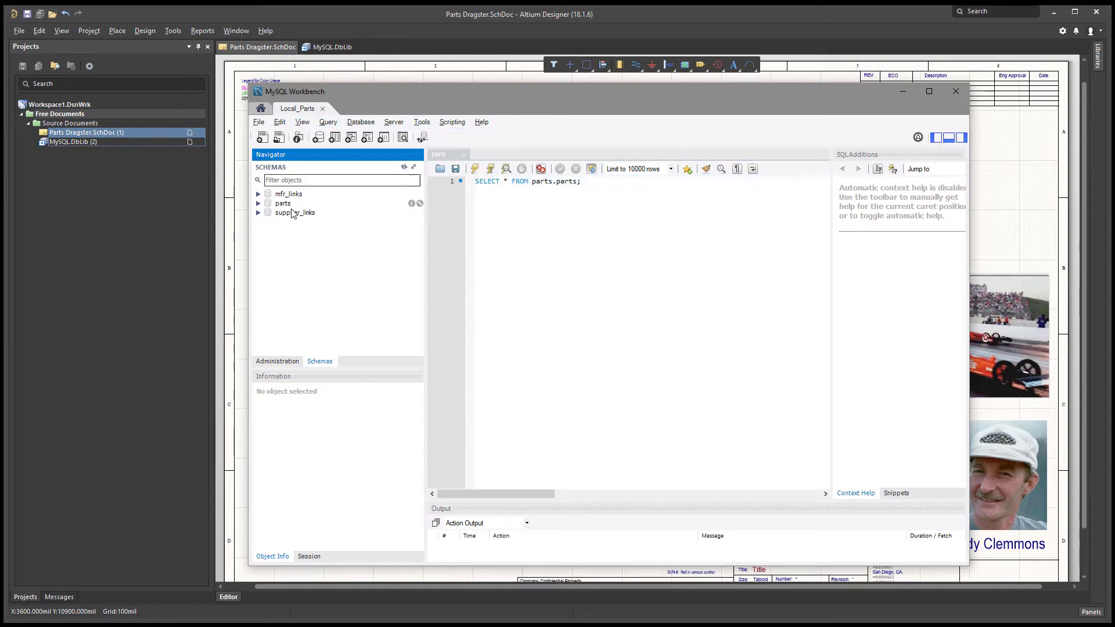
left_click(297, 112)
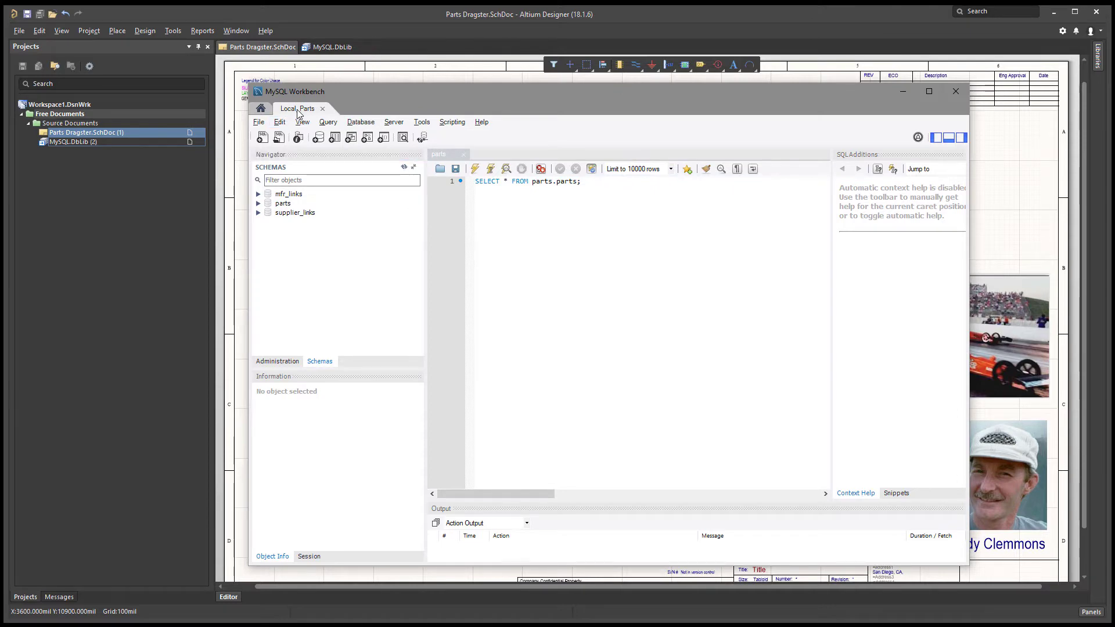
left_click(261, 109)
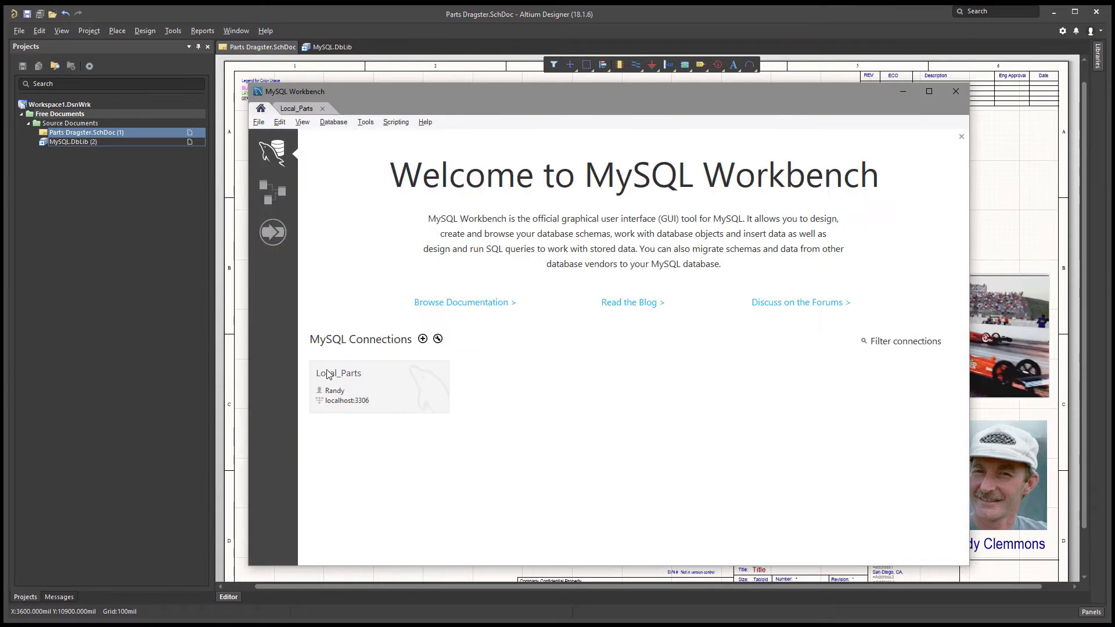
Step: Test the Local_Parts connection to localhost:3306 in Manage Server Connections, then close it
left_click(438, 340)
left_click(548, 186)
left_click(383, 194)
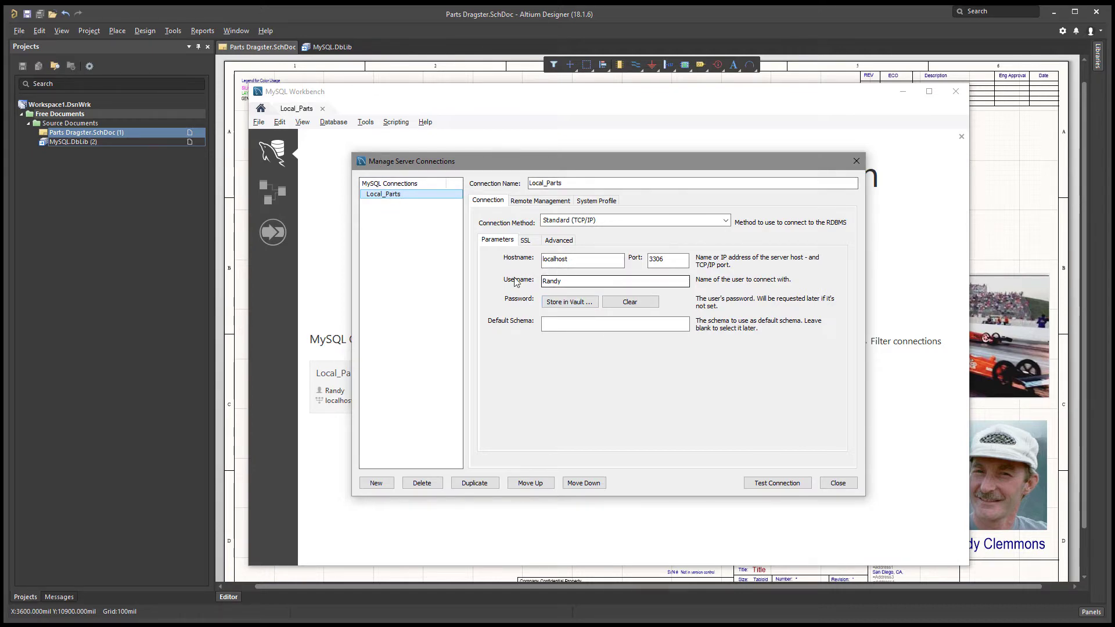
left_click(774, 485)
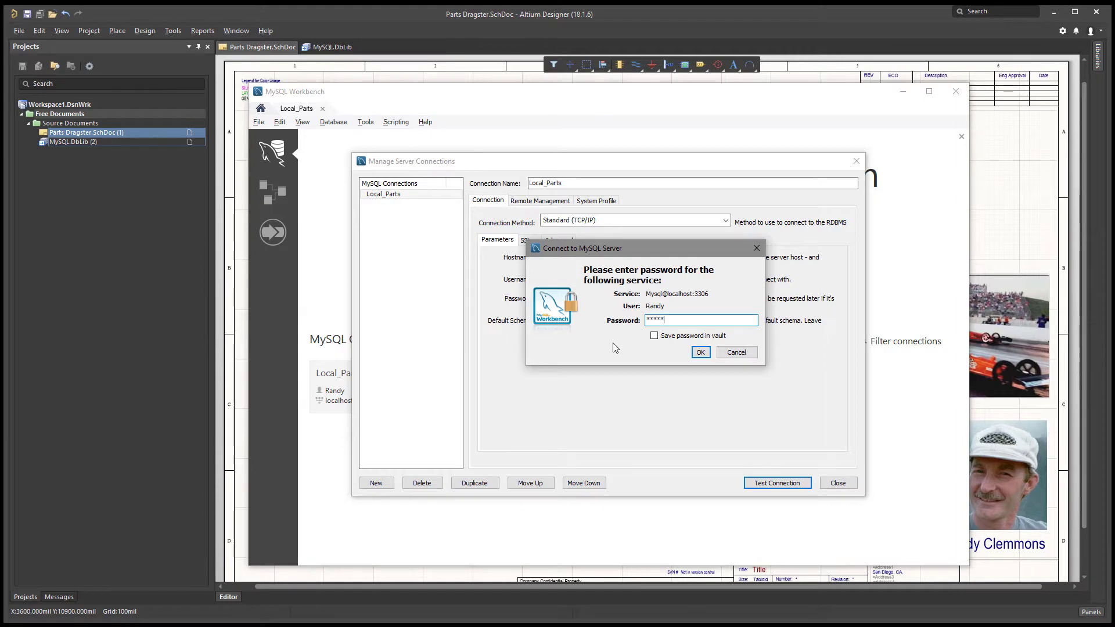
key("Return")
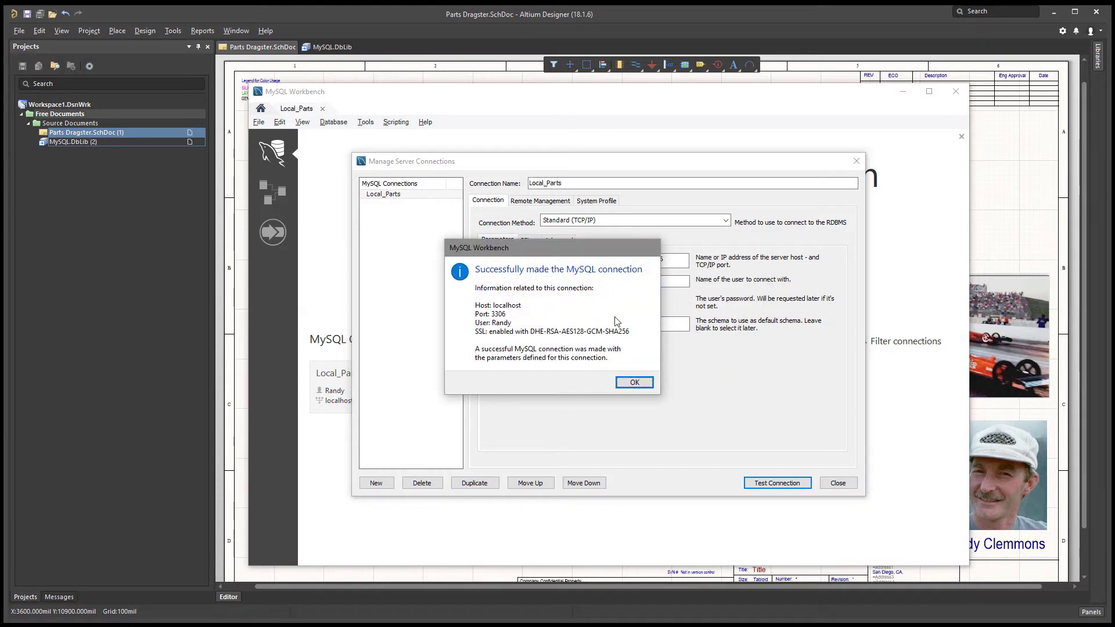
left_click(631, 385)
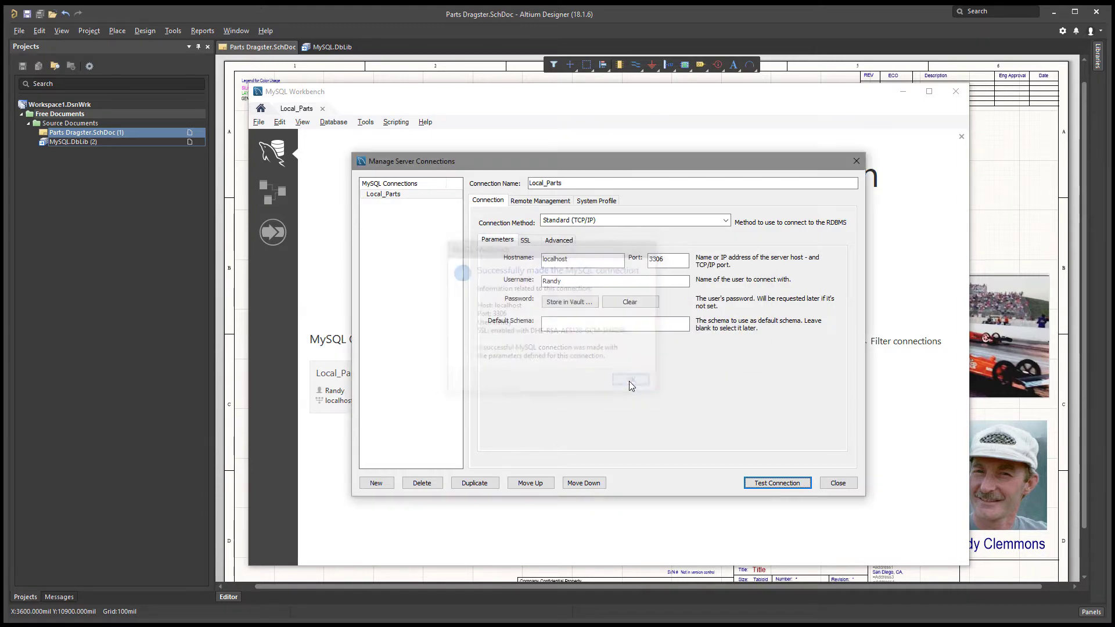
left_click(838, 483)
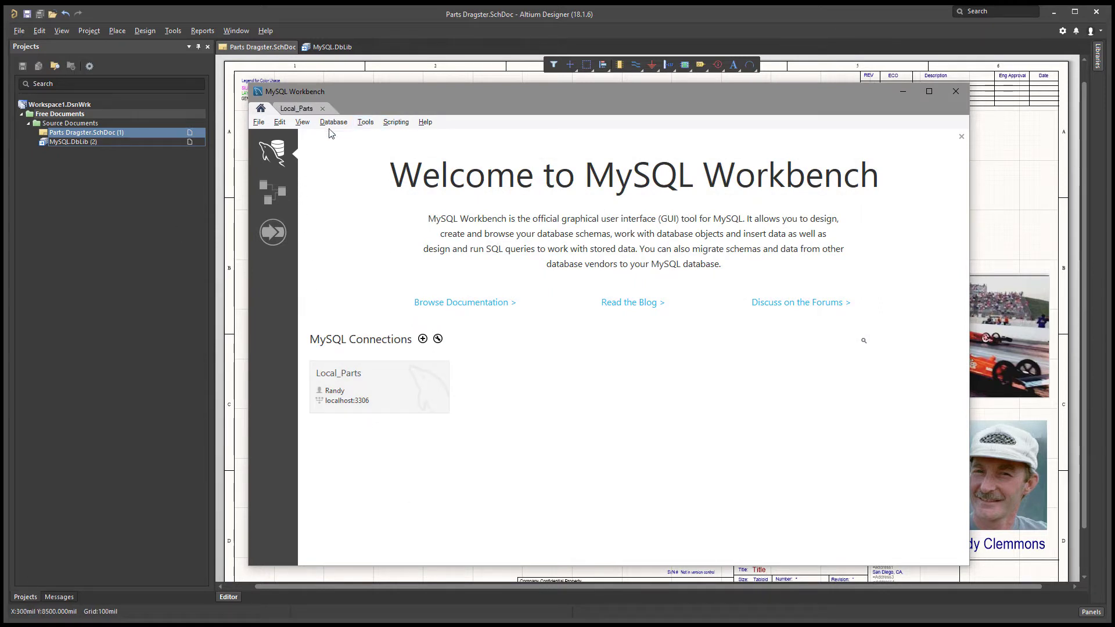
left_click(364, 125)
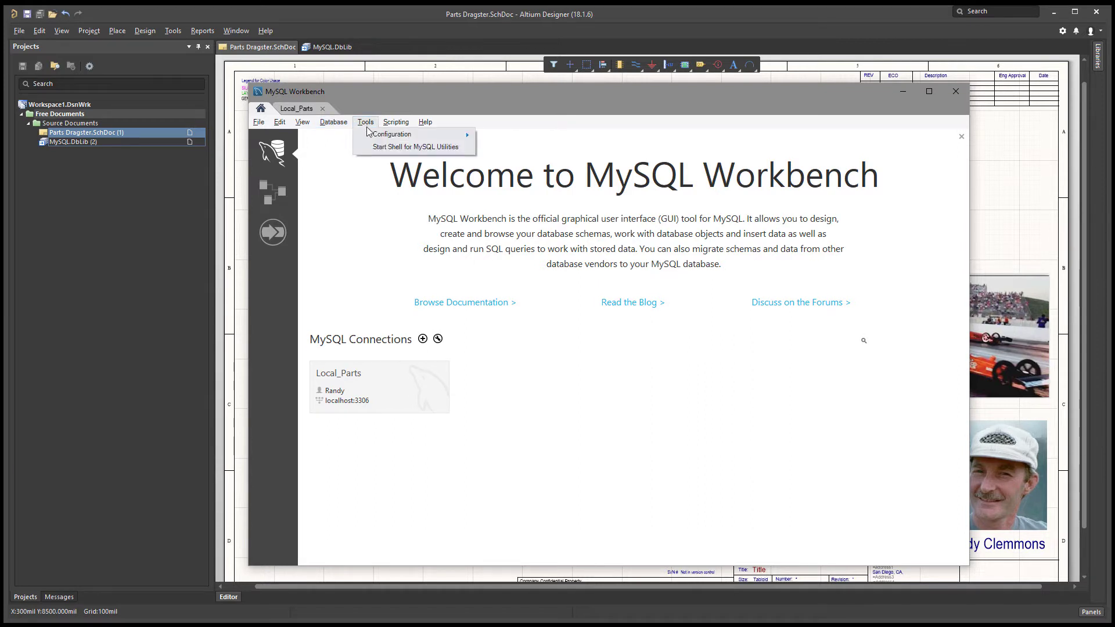
left_click(338, 127)
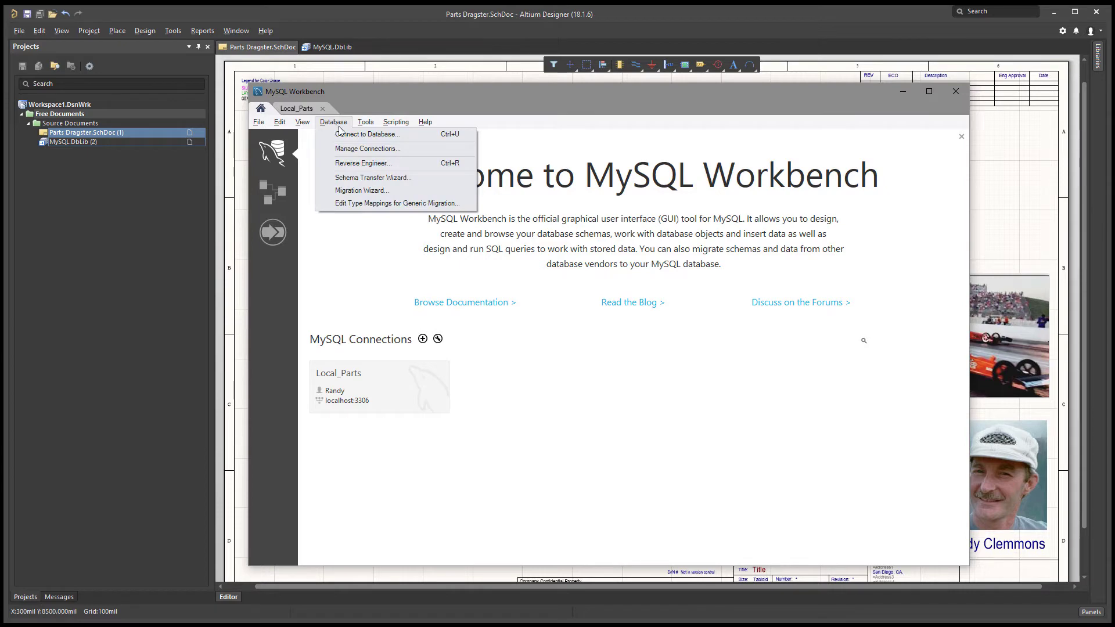
left_click(349, 150)
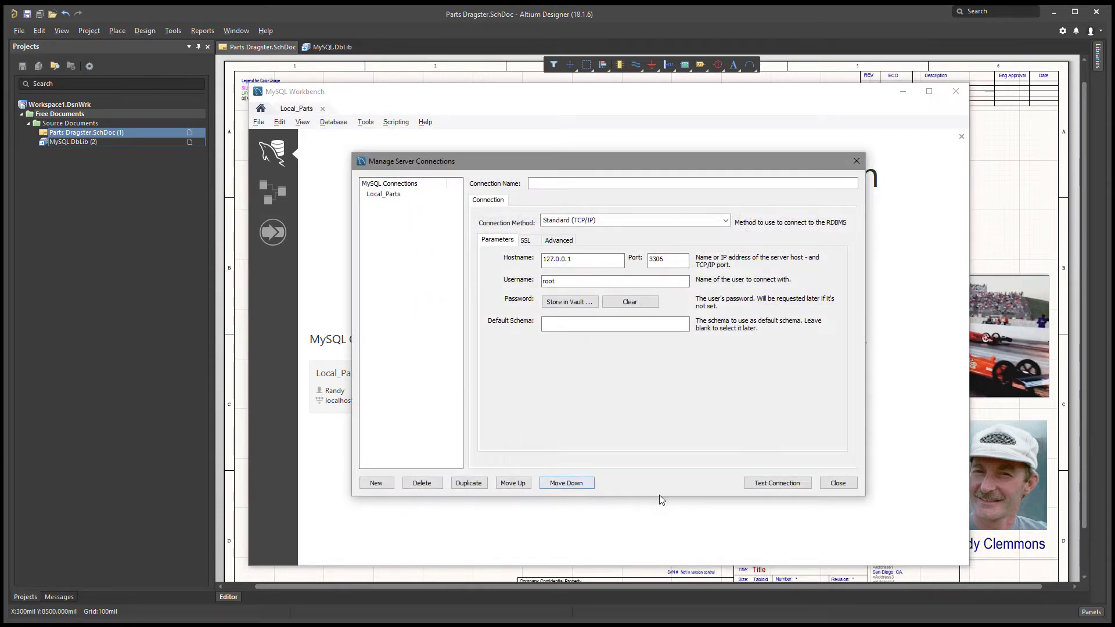
left_click(838, 483)
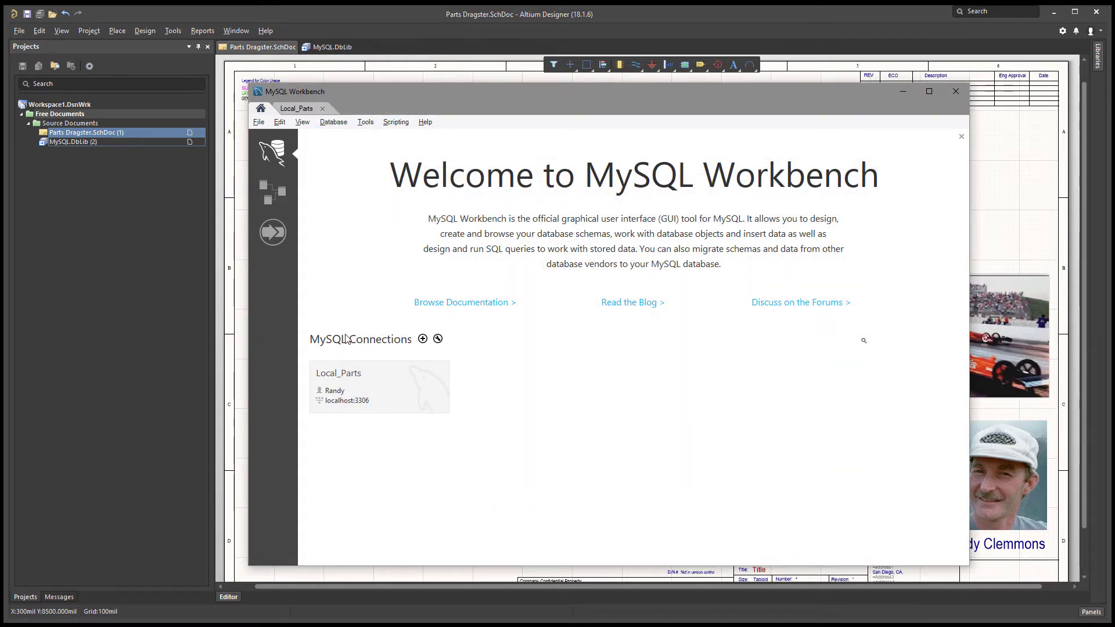
Step: Open the Local_Parts connection and go to Server > Users and Privileges
left_click(376, 378)
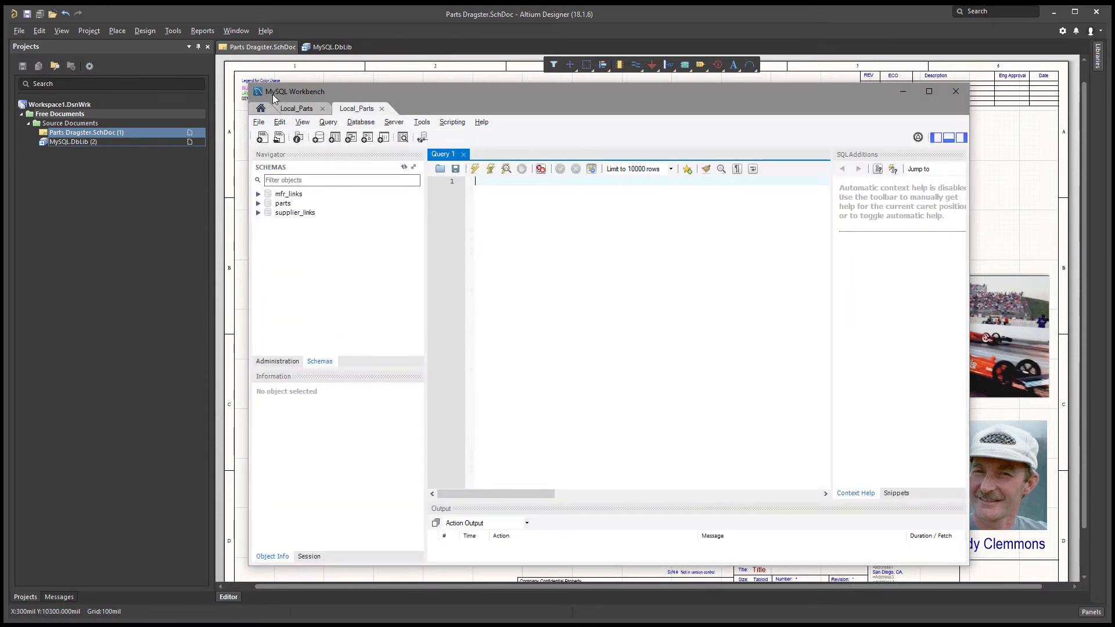
left_click(393, 122)
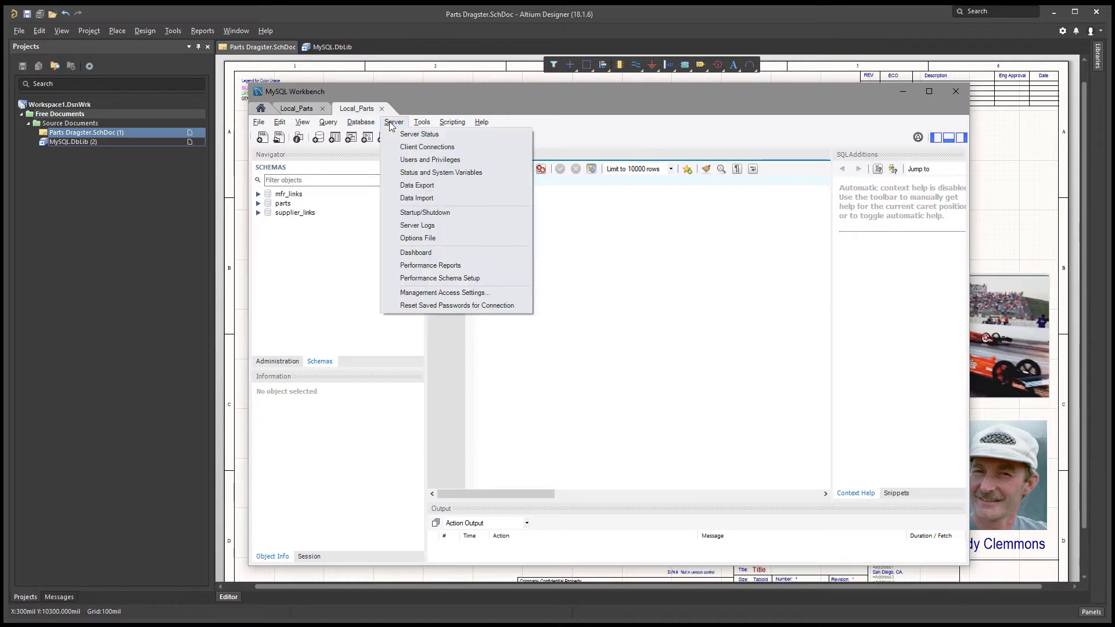
left_click(414, 160)
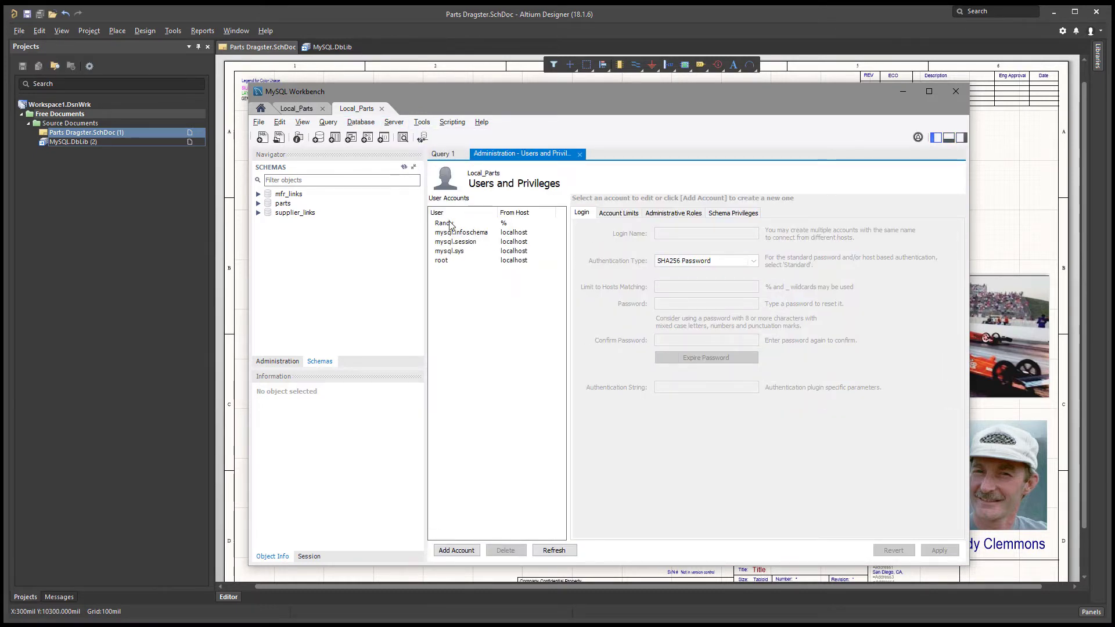
Step: Review the custom account's Login, Schema Privileges, Administrative Roles and Limits, then close the page
left_click(444, 225)
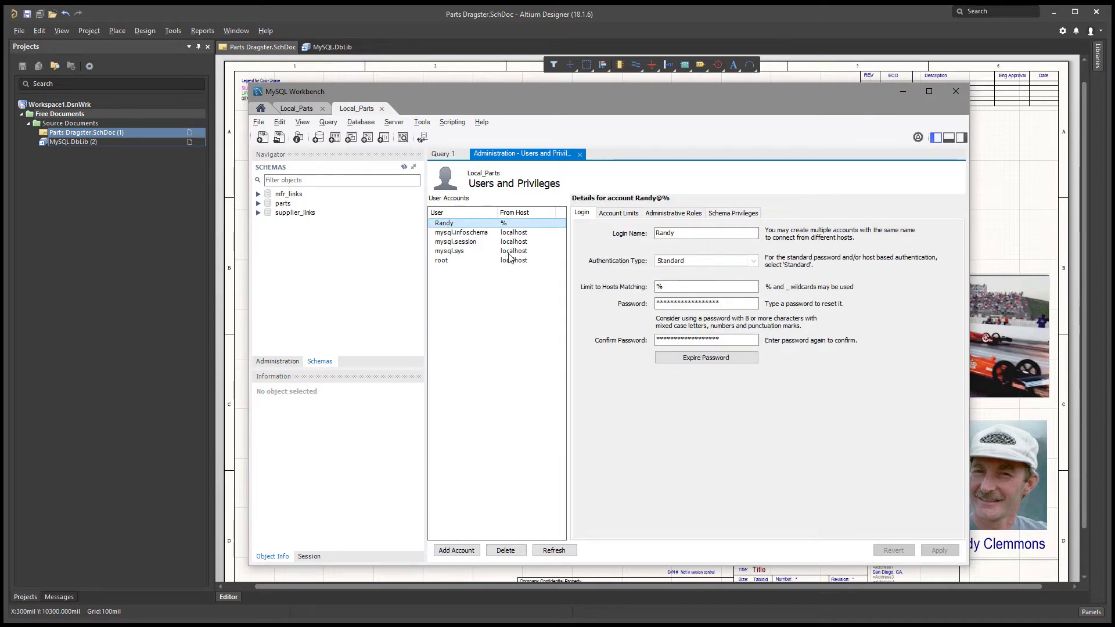
double_click(668, 287)
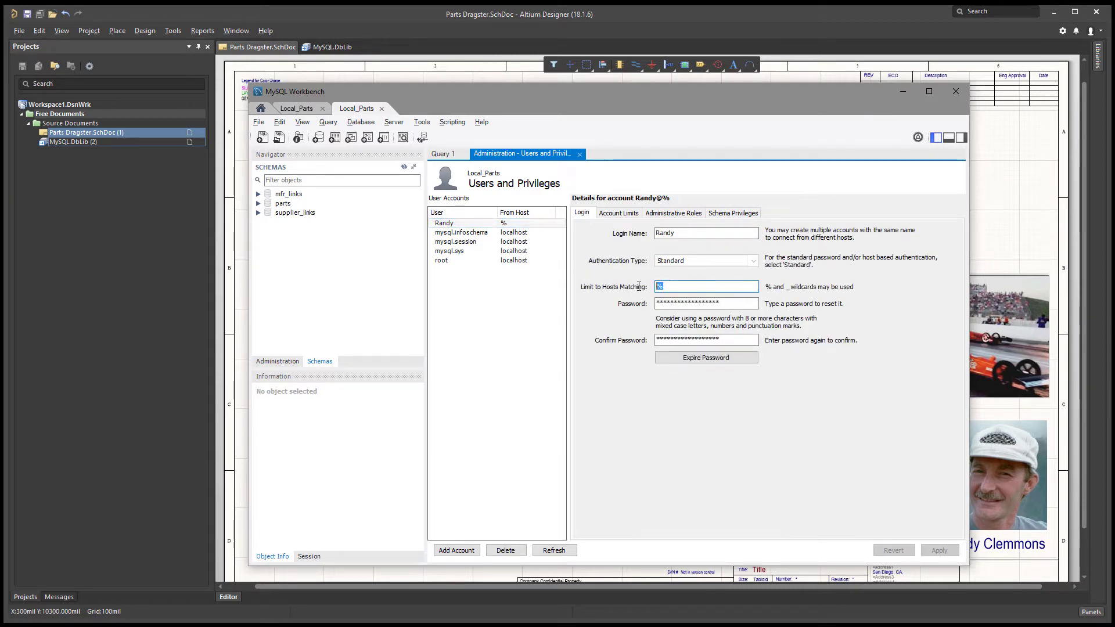
left_click(669, 287)
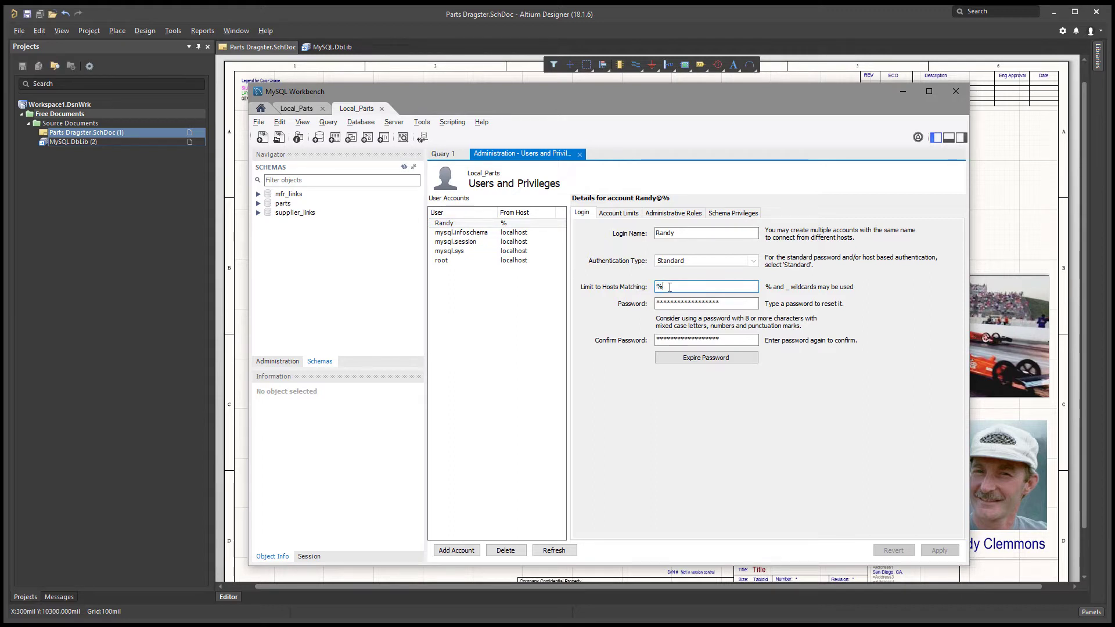
left_click(722, 213)
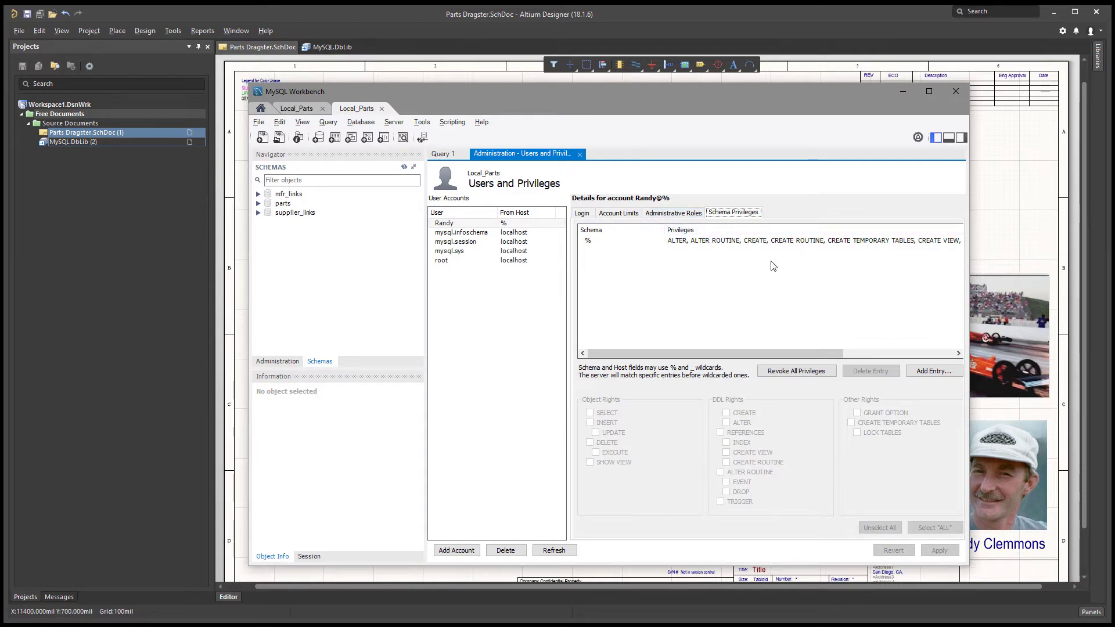
left_click(665, 213)
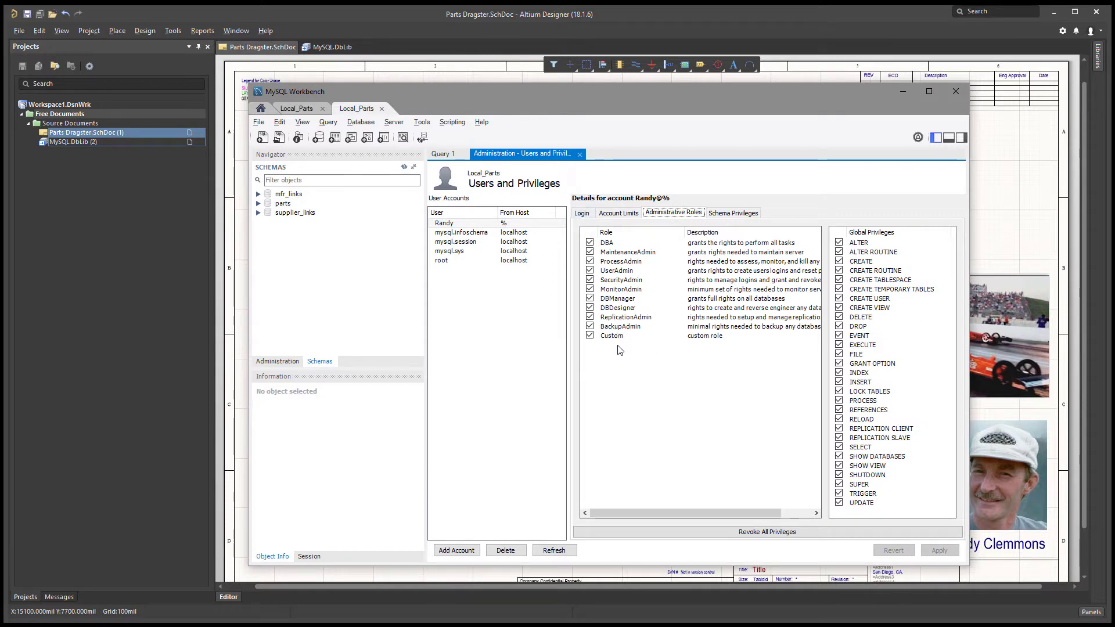
left_click(617, 215)
left_click(582, 214)
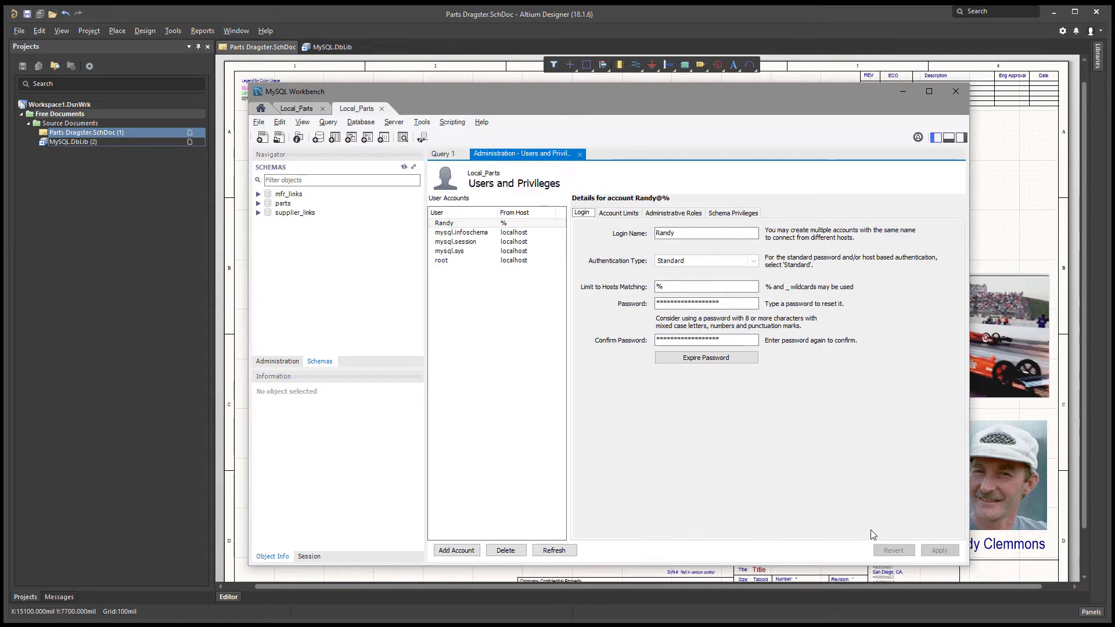
left_click(578, 154)
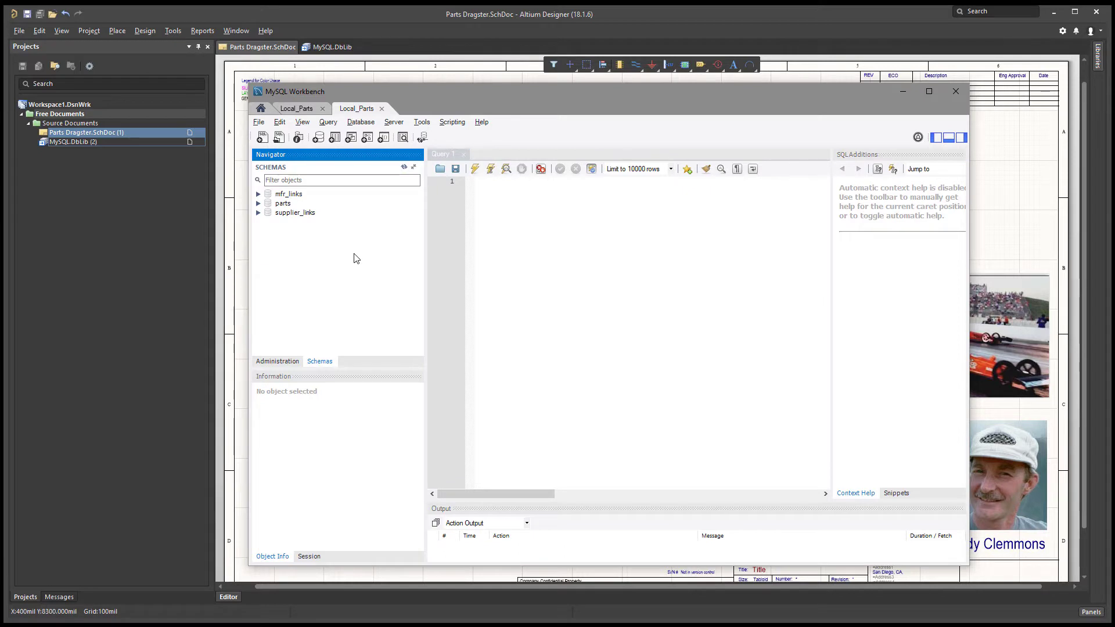
Step: Drop the parts schema, keeping mfr_links and supplier_links, and bring Altium's schematic forward
left_click(282, 196)
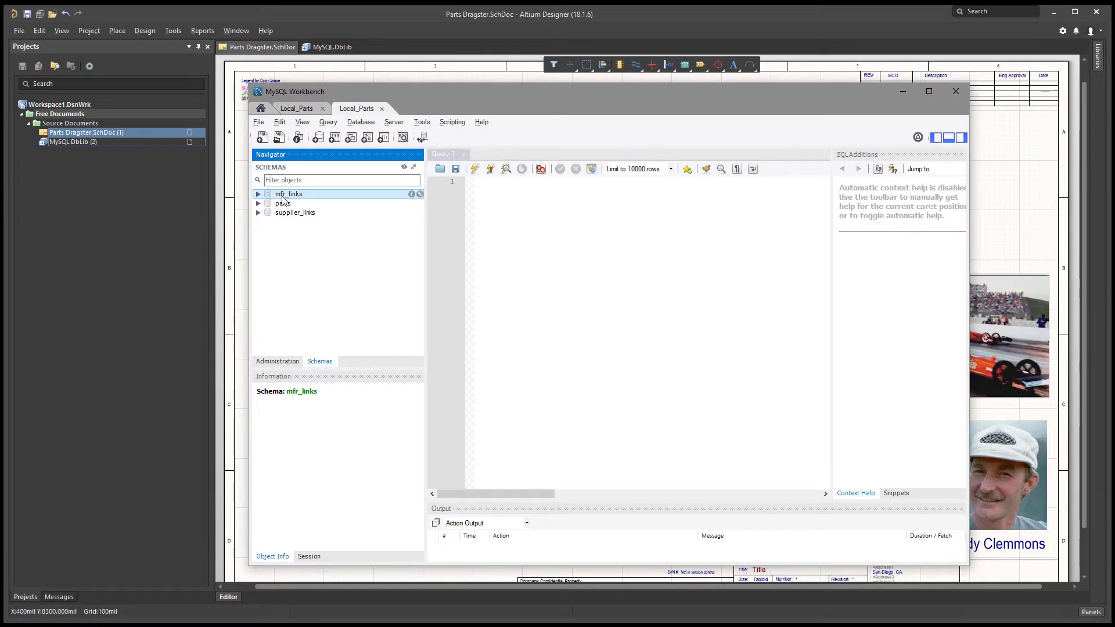
left_click(283, 206)
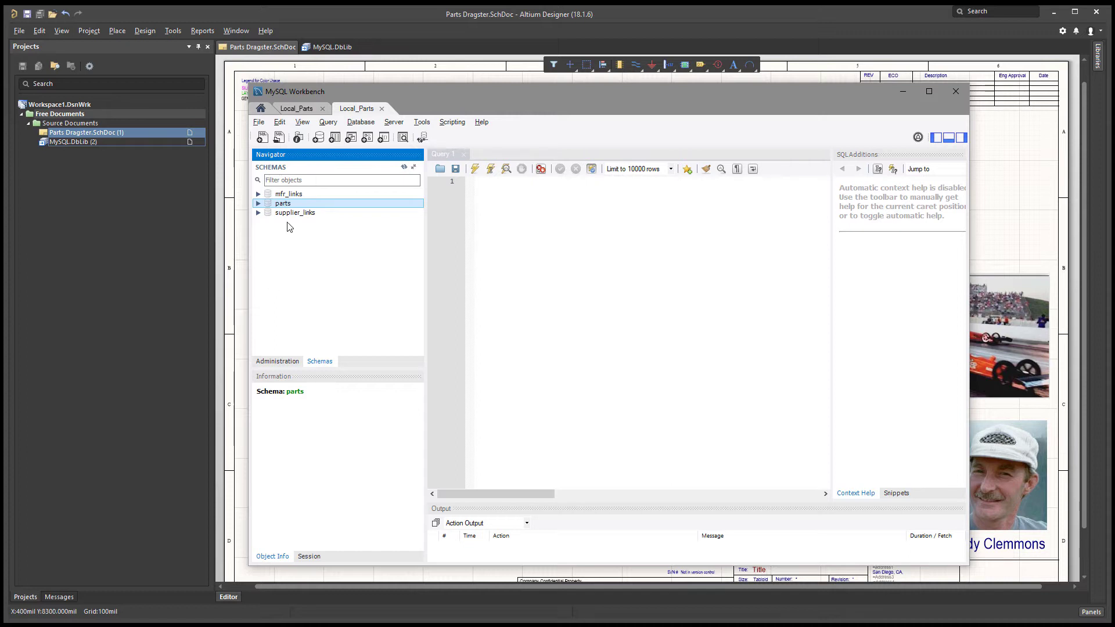
right_click(303, 209)
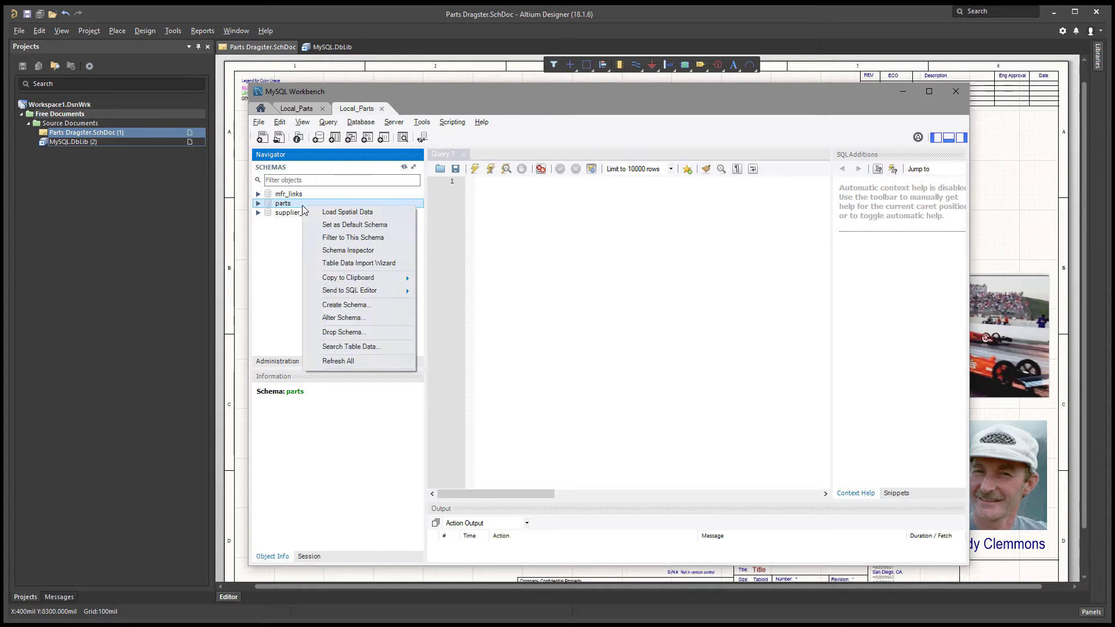
left_click(331, 330)
left_click(521, 350)
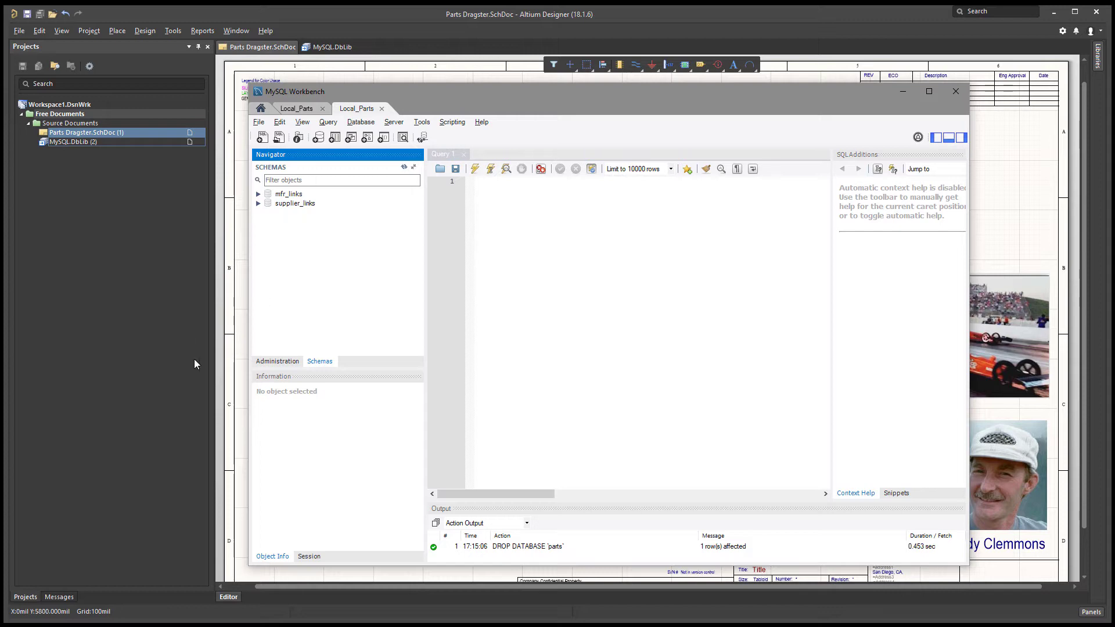
left_click(980, 207)
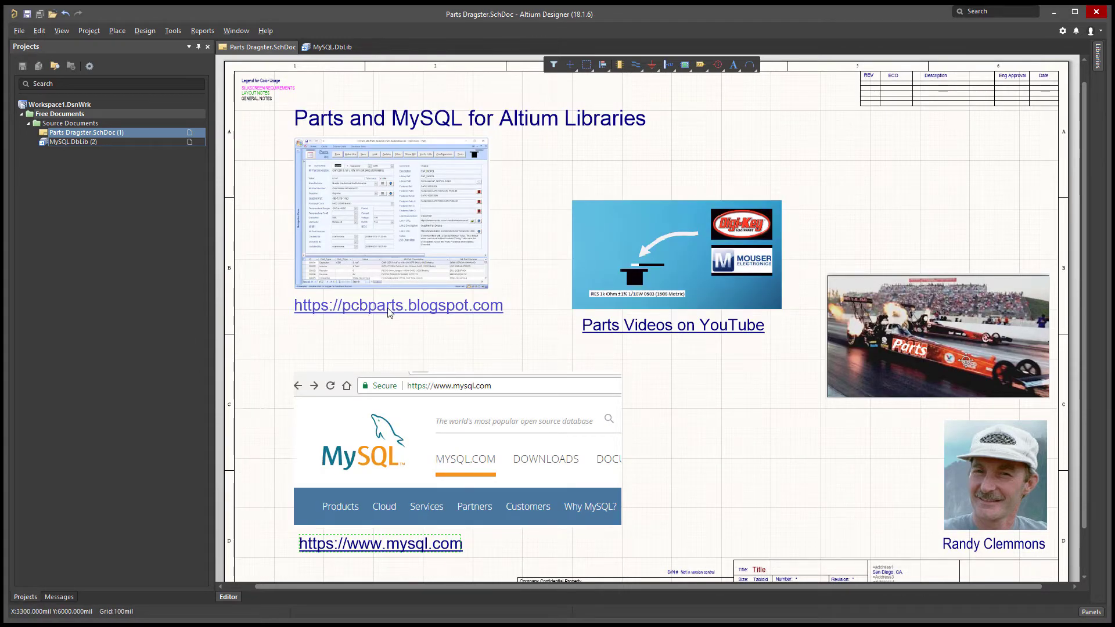
Step: Open the pcbparts.blogspot.com link and go to its Download Parts page
left_click(402, 319)
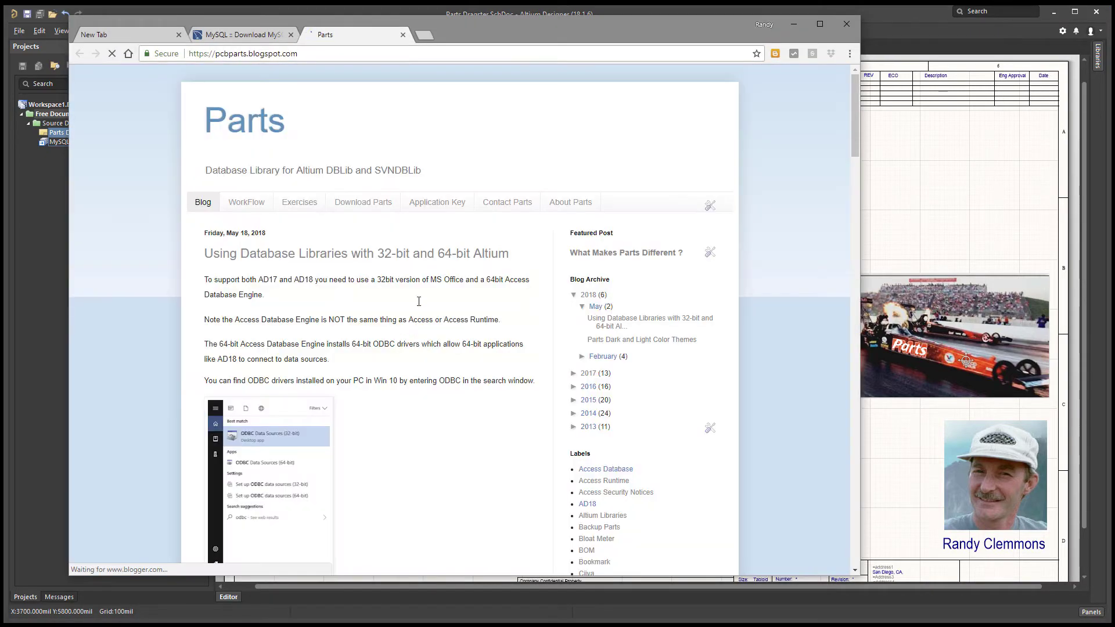
left_click_drag(459, 28, 556, 20)
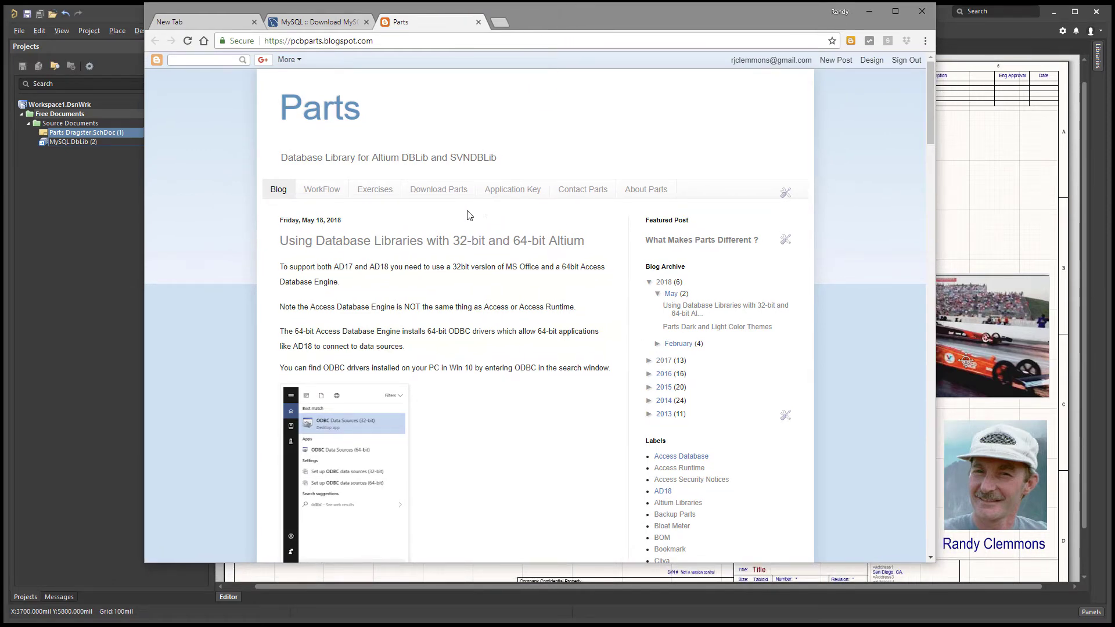
left_click(423, 195)
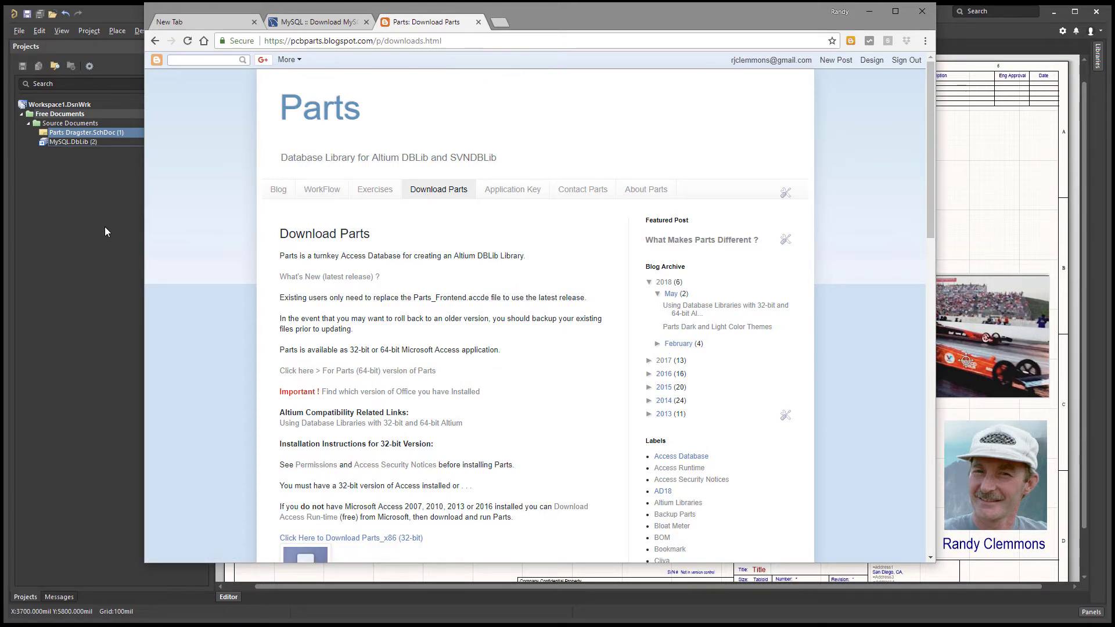
scroll(453, 313, "down", 4)
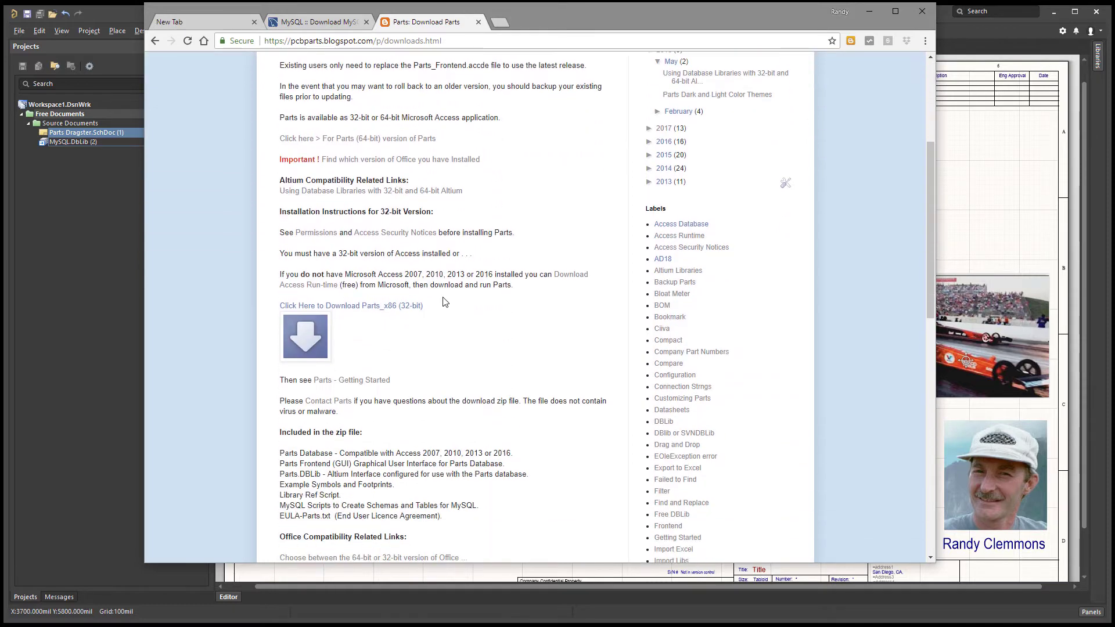
scroll(406, 255, "up", 1)
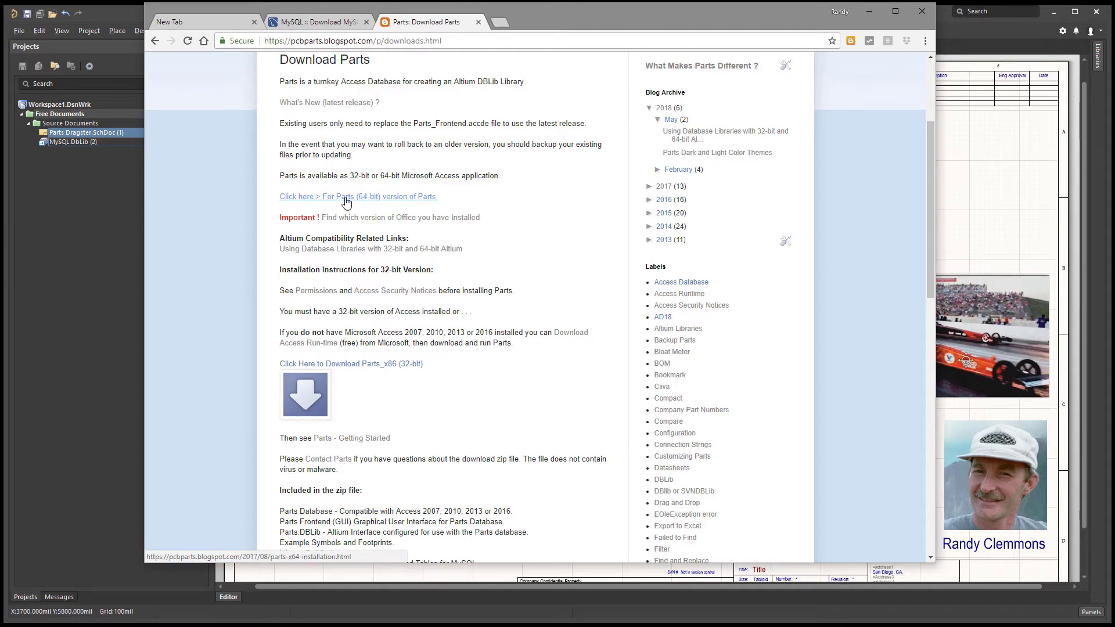
Step: Download Parts_x64.zip from the Parts x64 page, then minimize Chrome
left_click(346, 201)
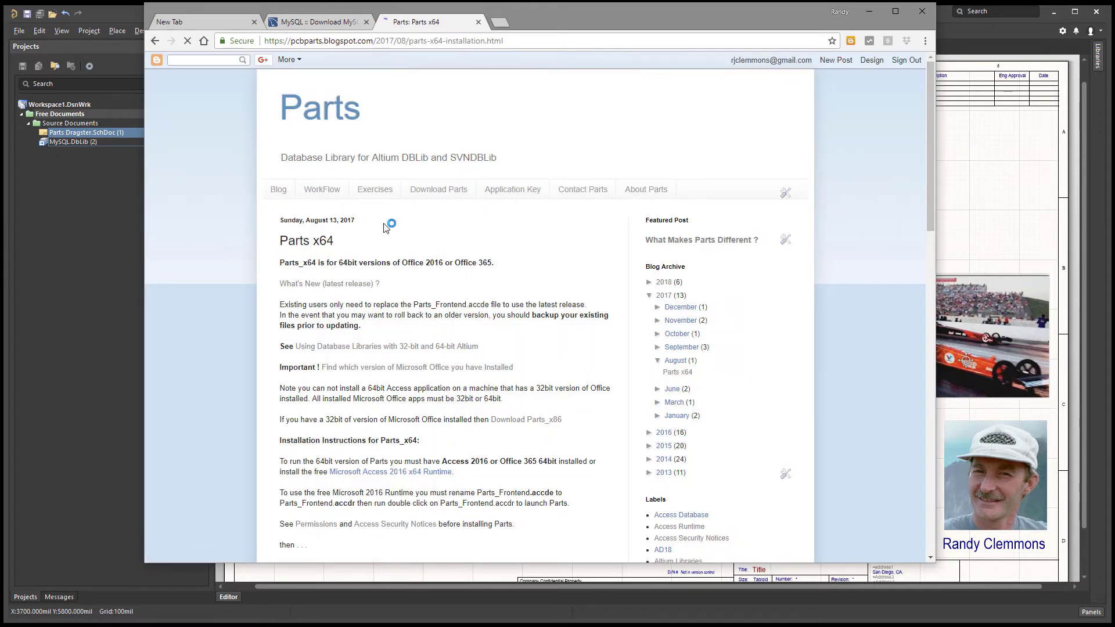
scroll(407, 243, "down", 2)
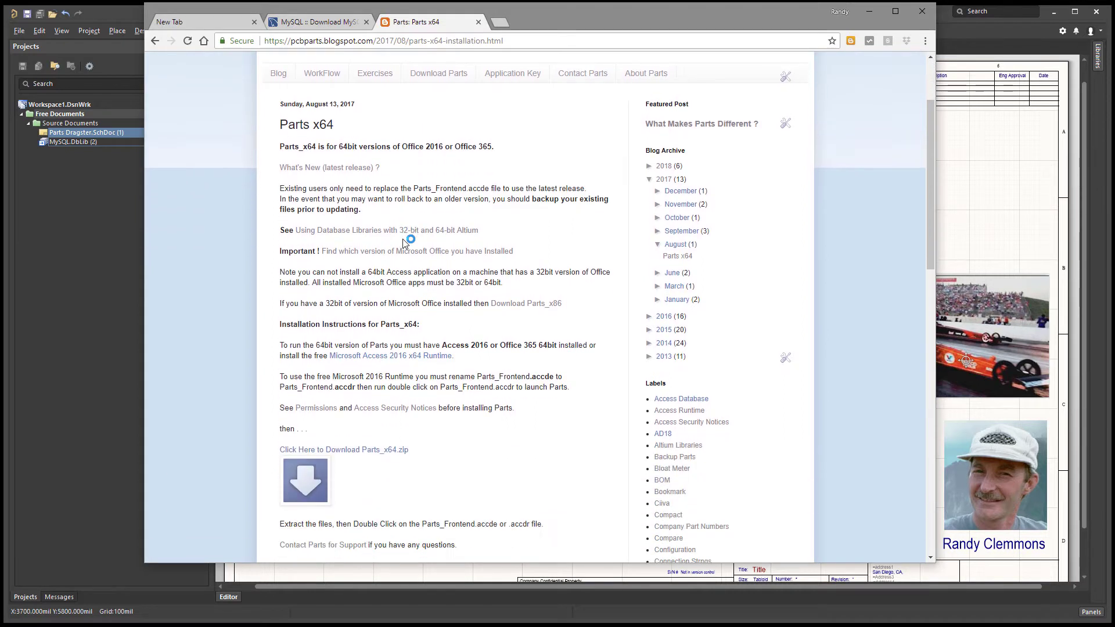
left_click(317, 486)
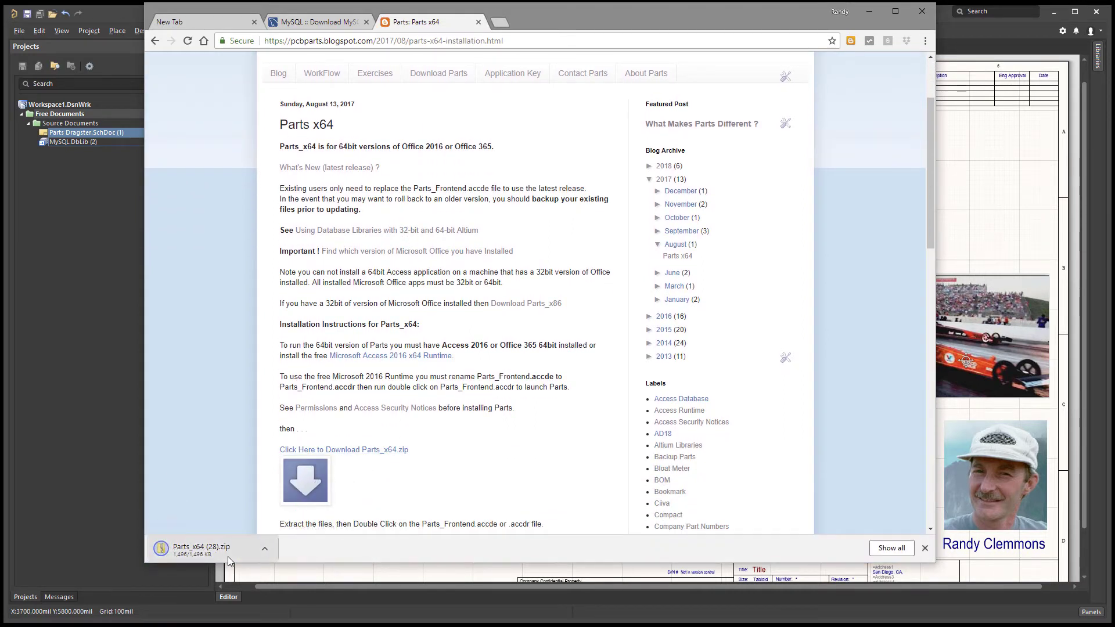
left_click(869, 11)
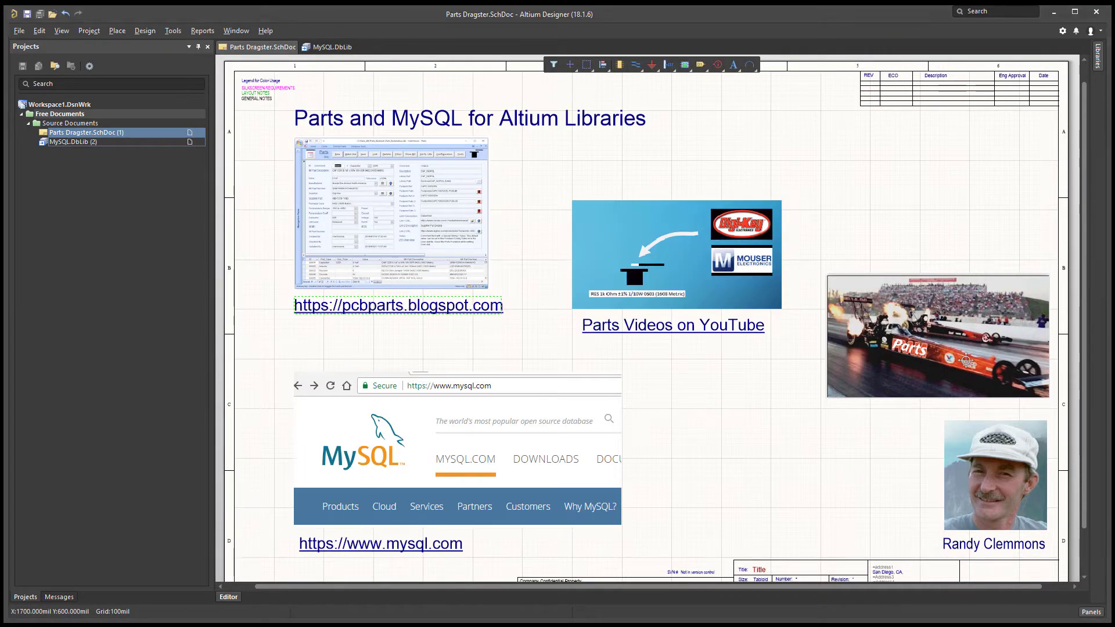
Step: Browse to Parts_x64\Scripts\MySQL Scripts for Parts in Explorer, then switch back to MySQL Workbench
left_click_drag(1114, 104, 369, 104)
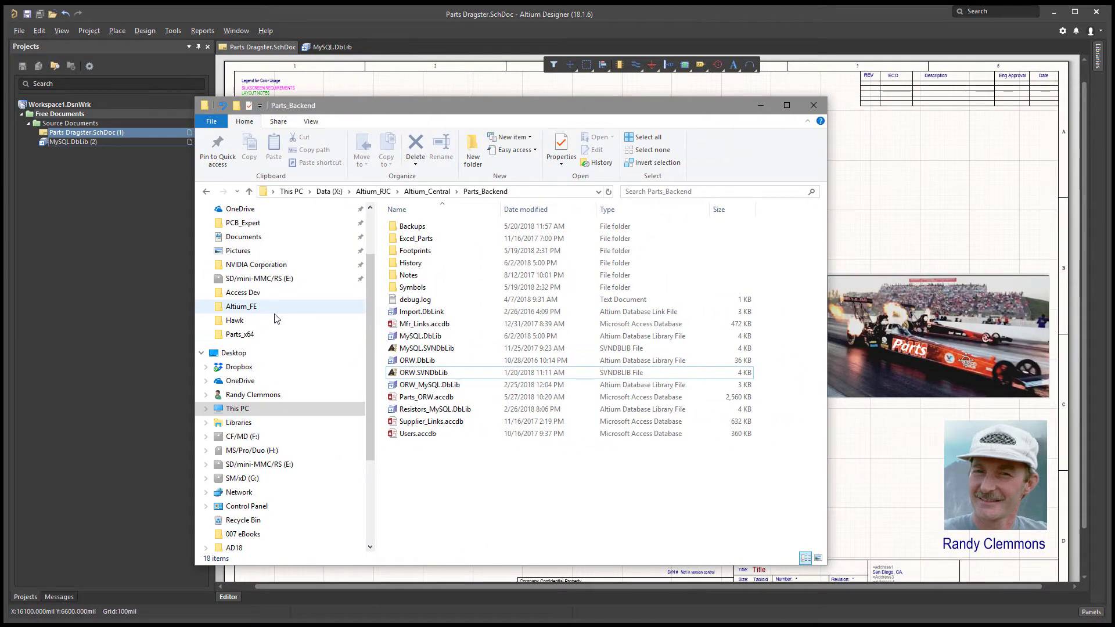
left_click(241, 341)
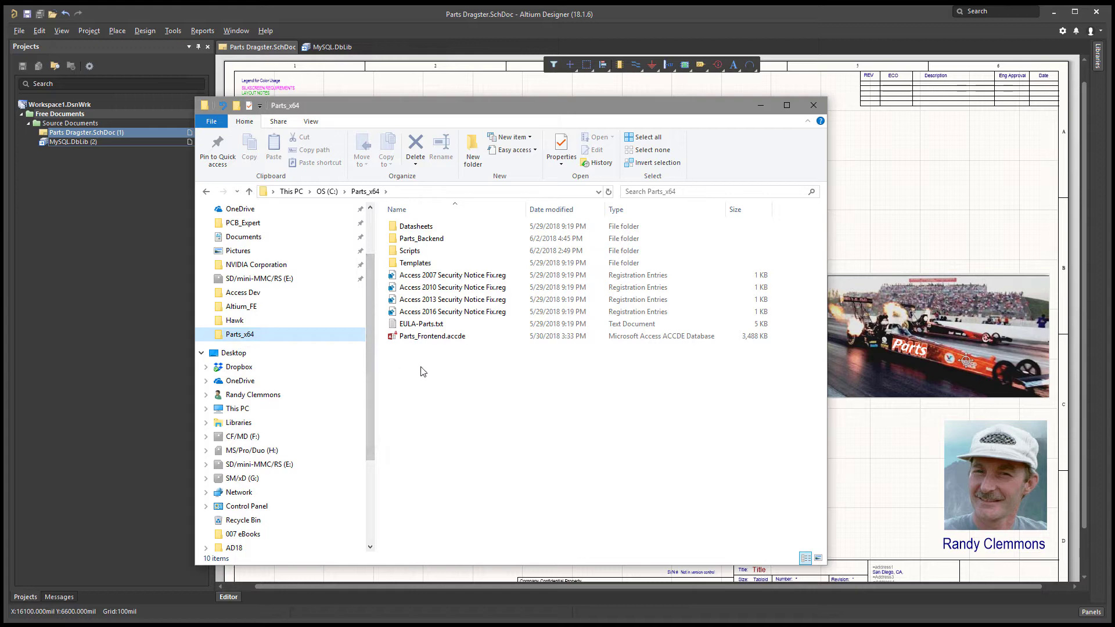
double_click(411, 252)
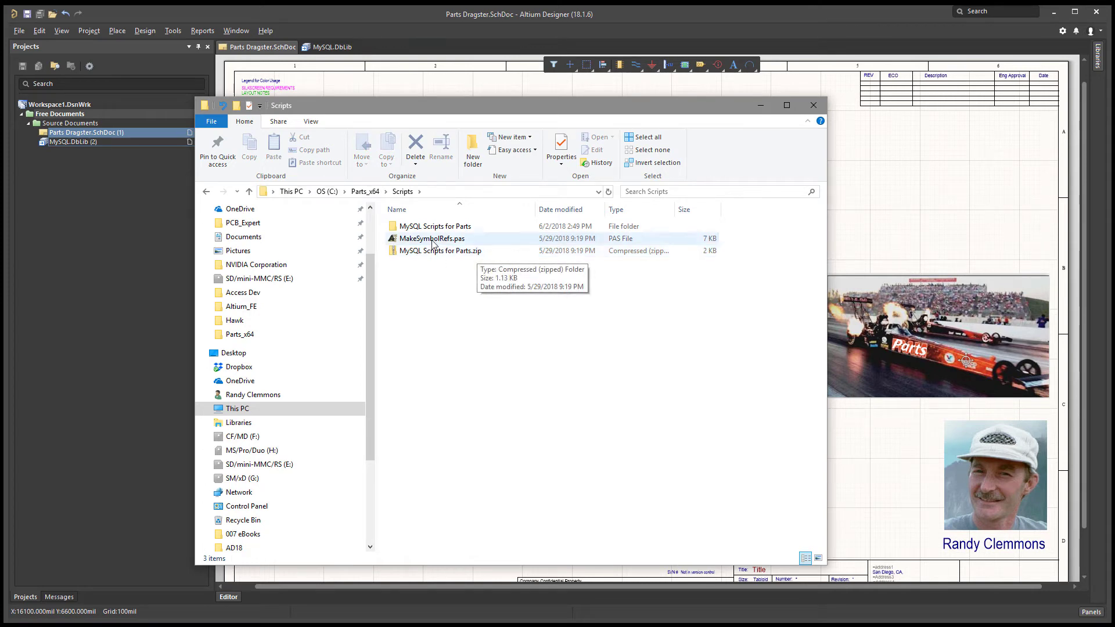
double_click(418, 228)
left_click(418, 228)
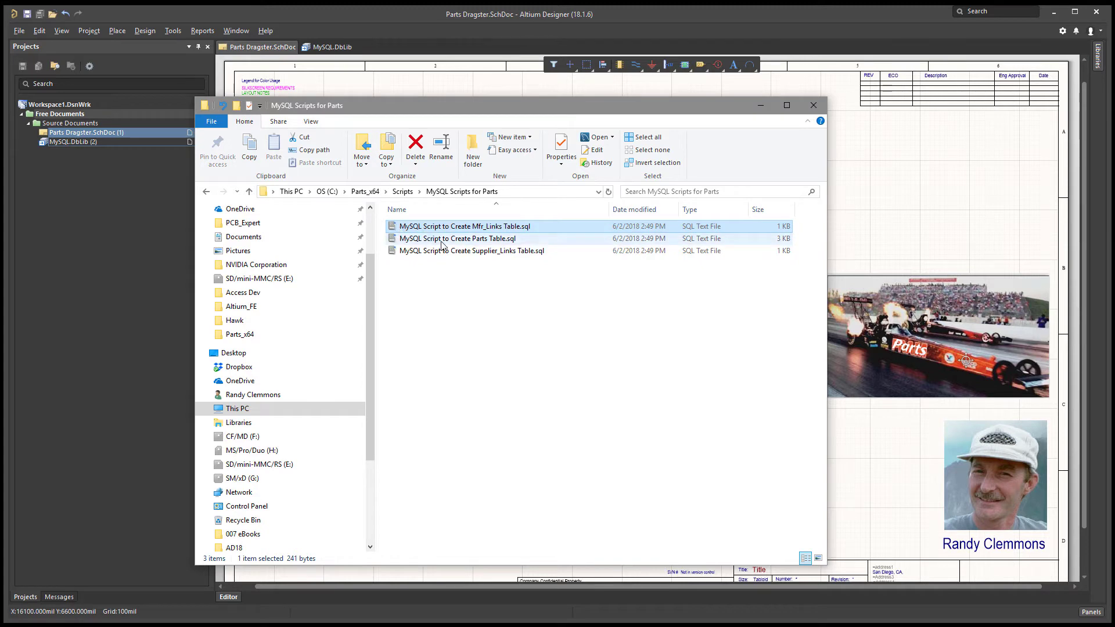
left_click_drag(362, 108, 500, 83)
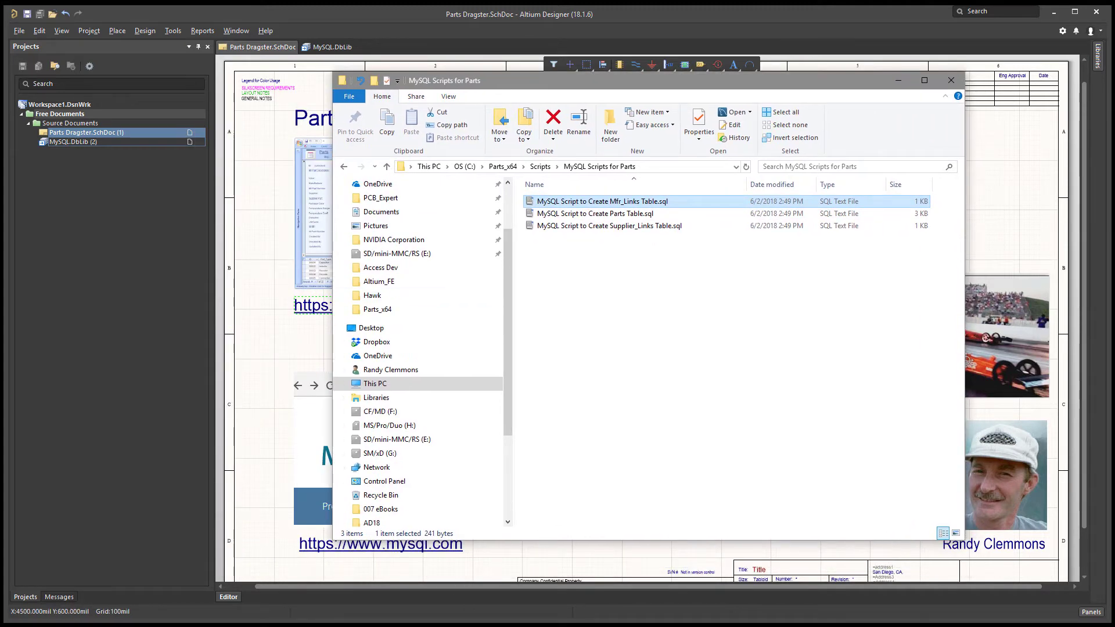
key("alt+Tab")
left_click(264, 125)
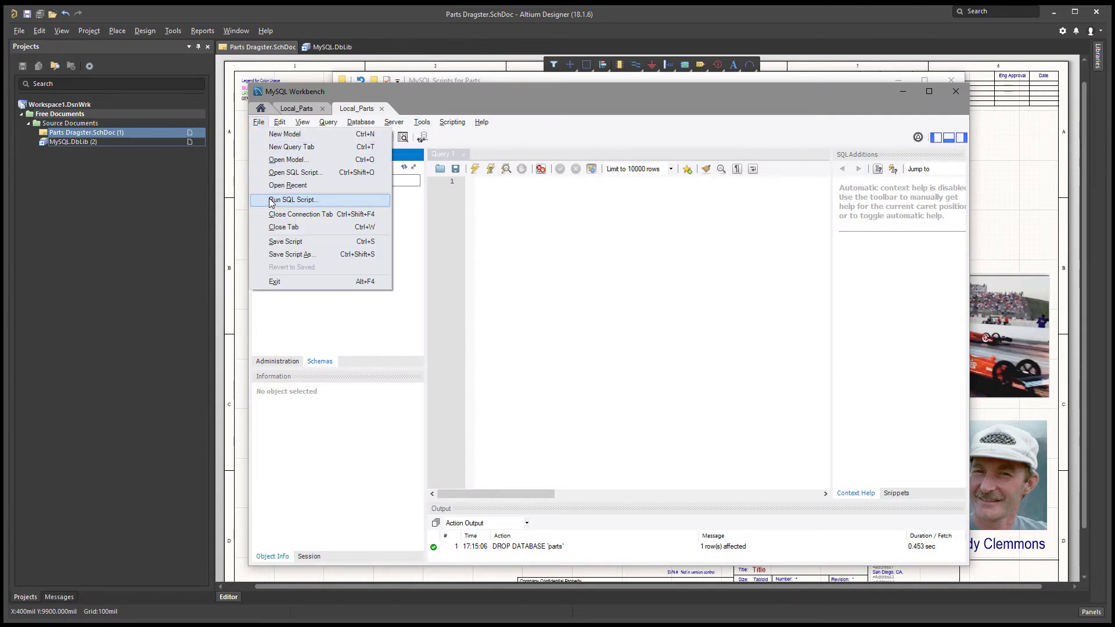
Step: Select 'MySQL Script to Create Parts Table.sql' from the MySQL Scripts for Parts folder to run
left_click(271, 200)
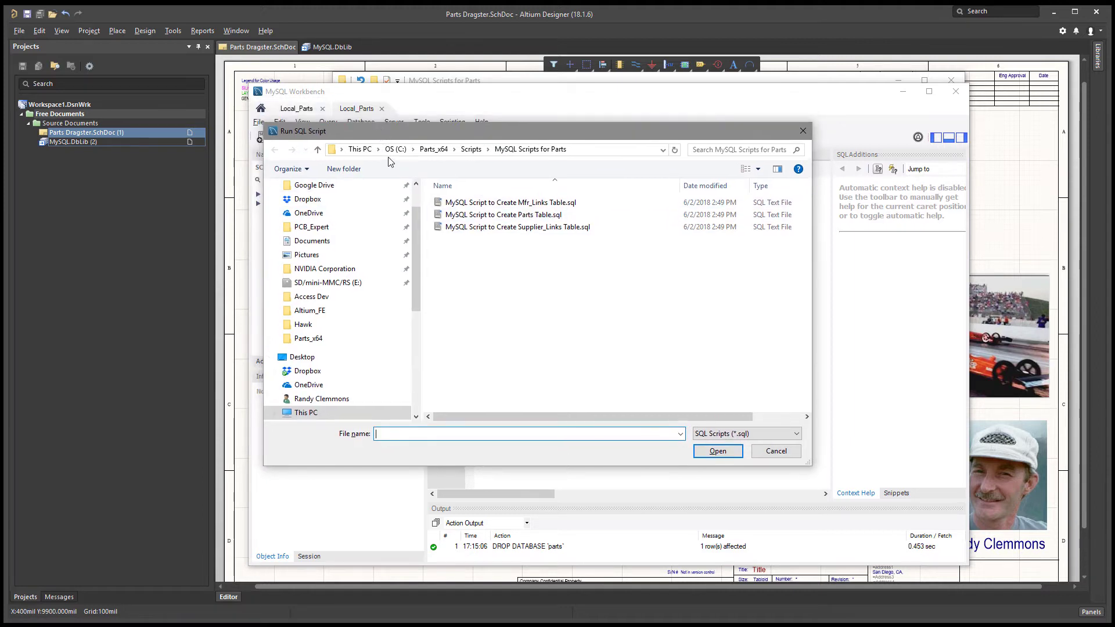
left_click(471, 150)
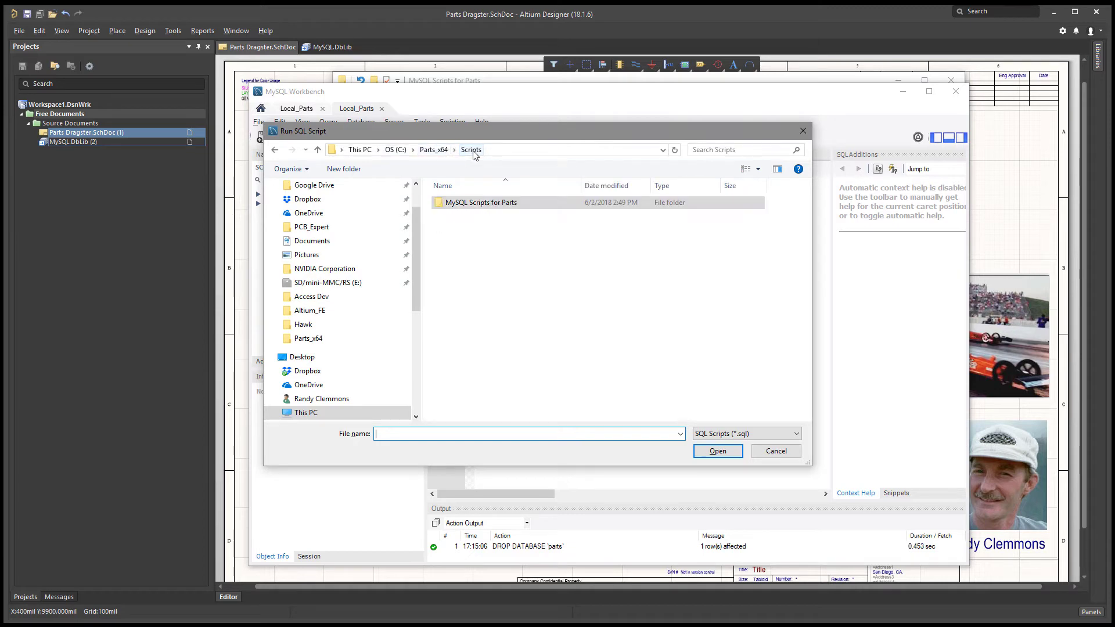
double_click(473, 202)
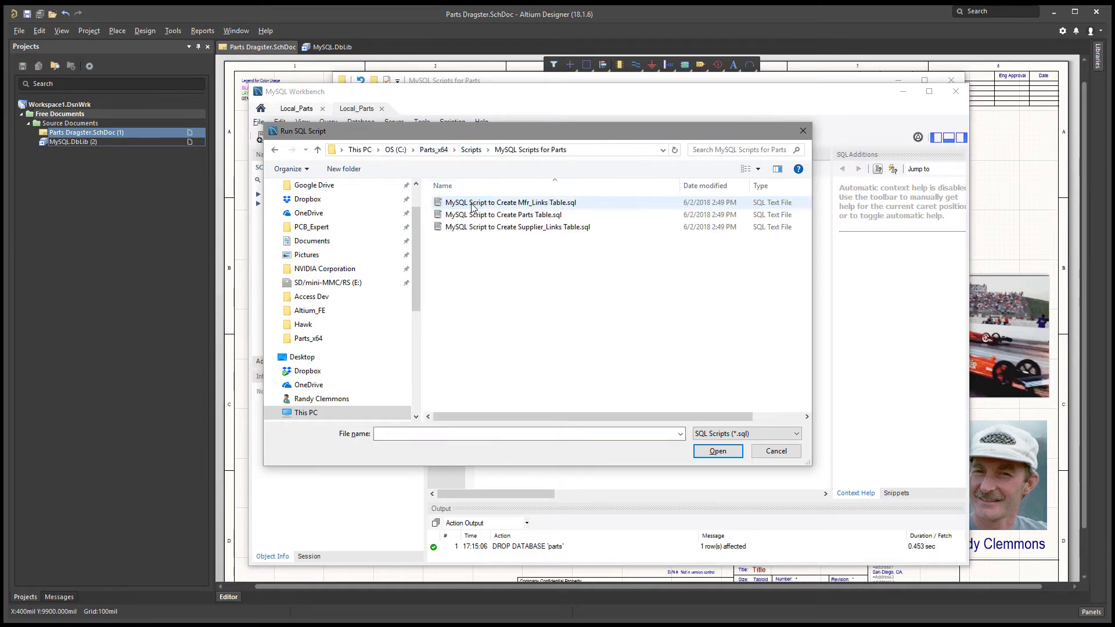
double_click(506, 216)
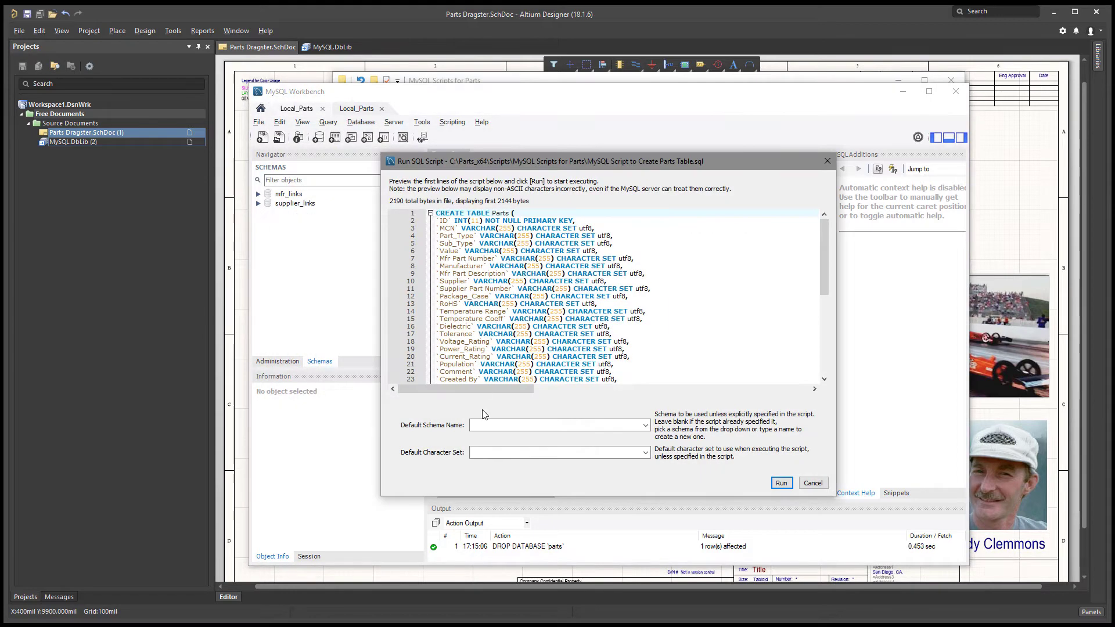
Step: Set the default schema to parts and character set to utf8, then run the script
left_click(485, 430)
type("parts")
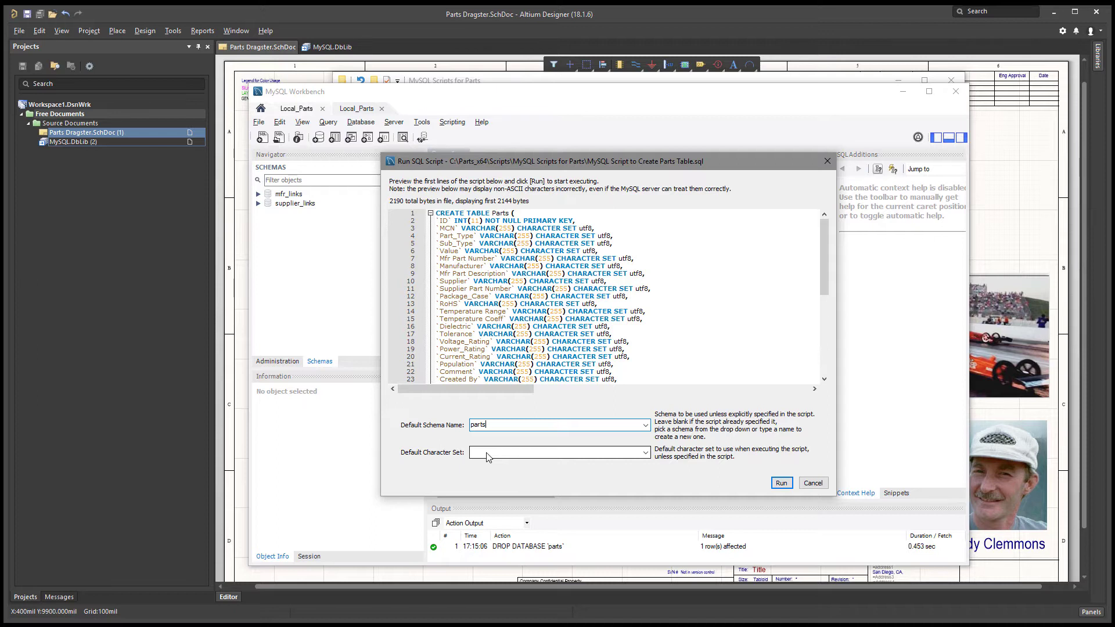
left_click(534, 454)
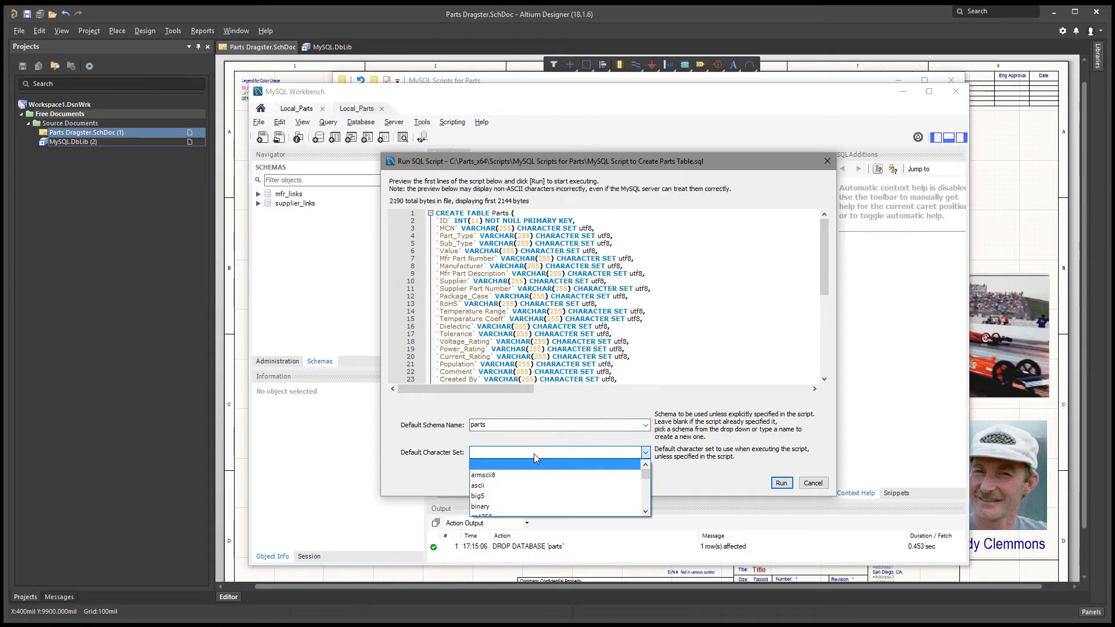
type("tis620")
scroll(532, 483, "down", 2)
left_click(499, 498)
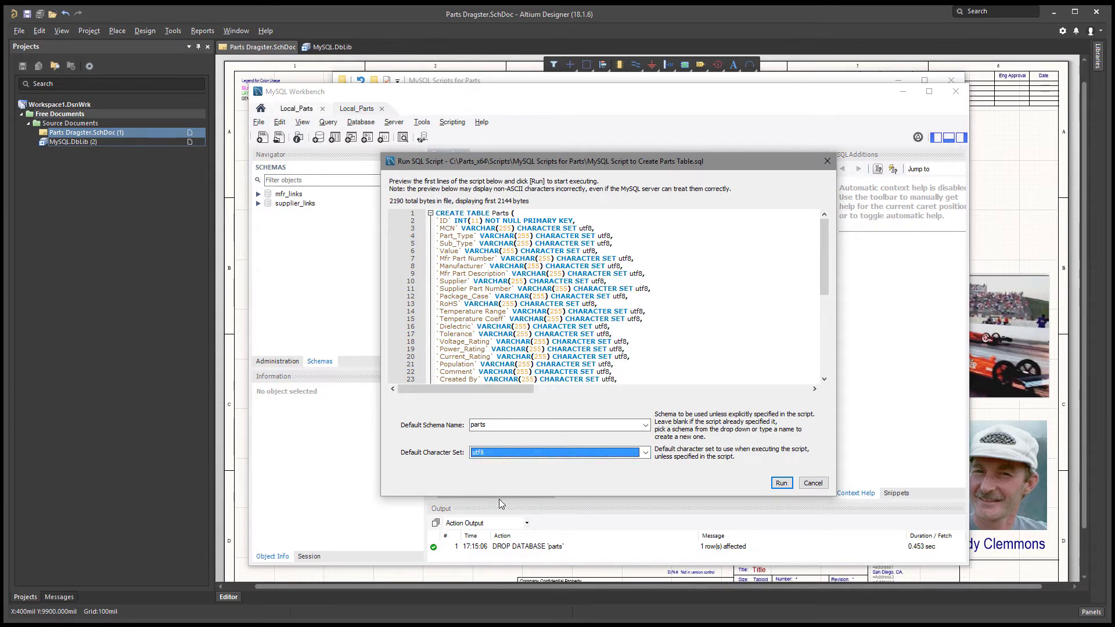
left_click(780, 483)
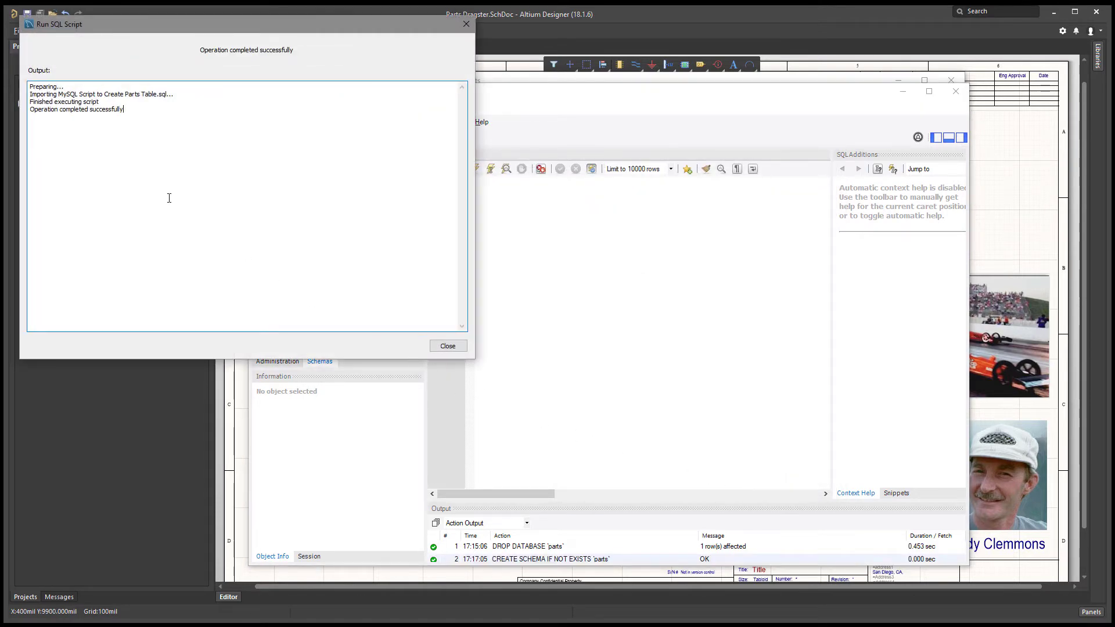
Step: Refresh the schema list and inspect the parts table columns ID, MCN, Part_Type and Value
left_click(456, 348)
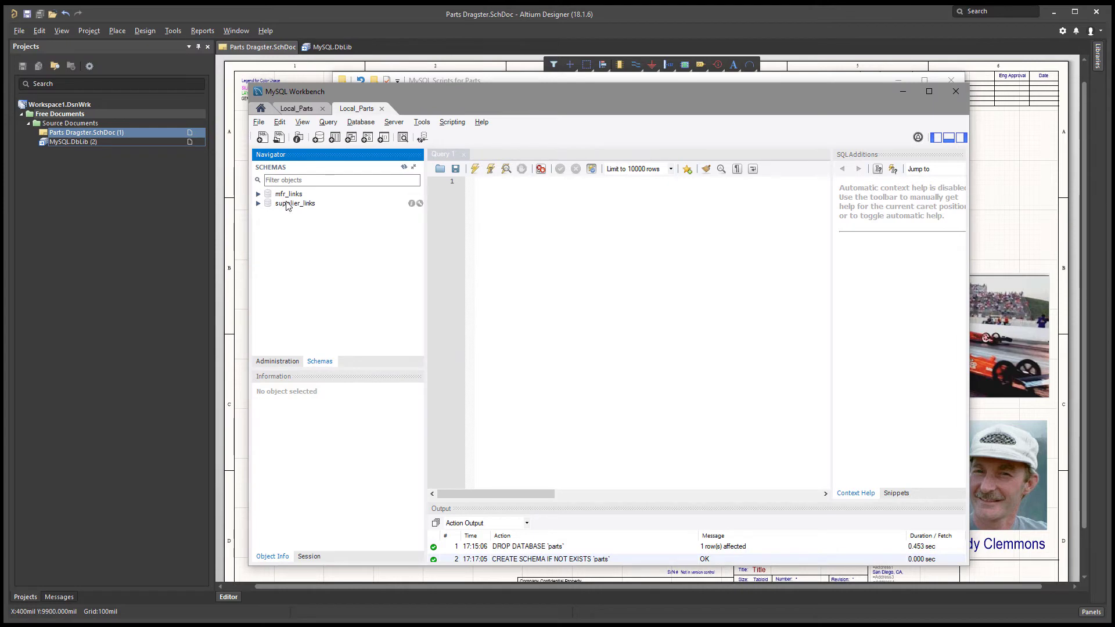
left_click(405, 169)
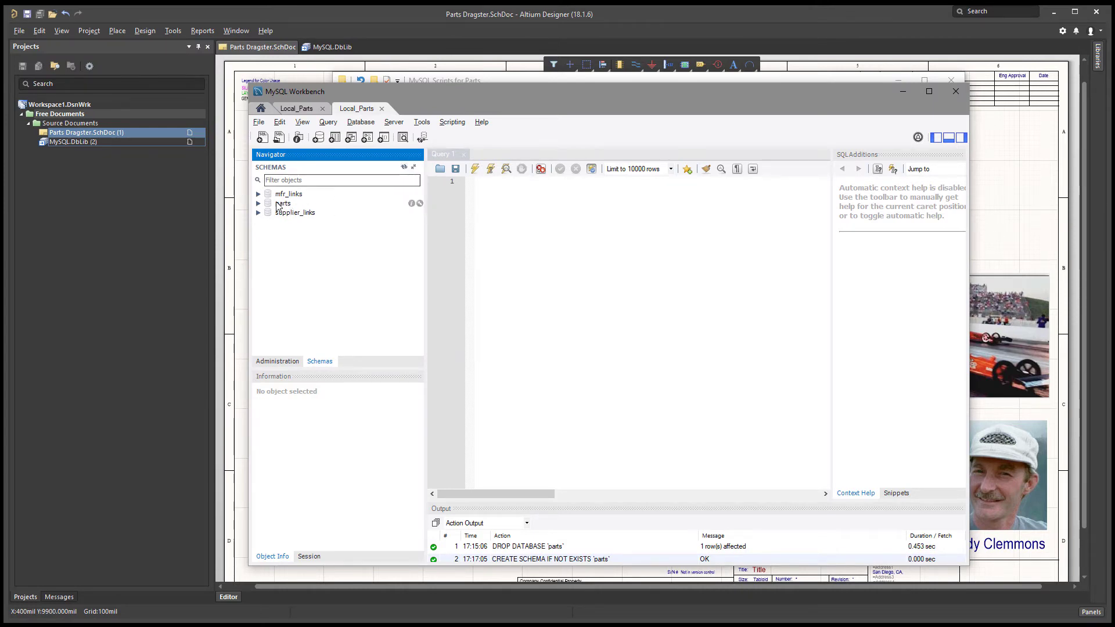
left_click(259, 204)
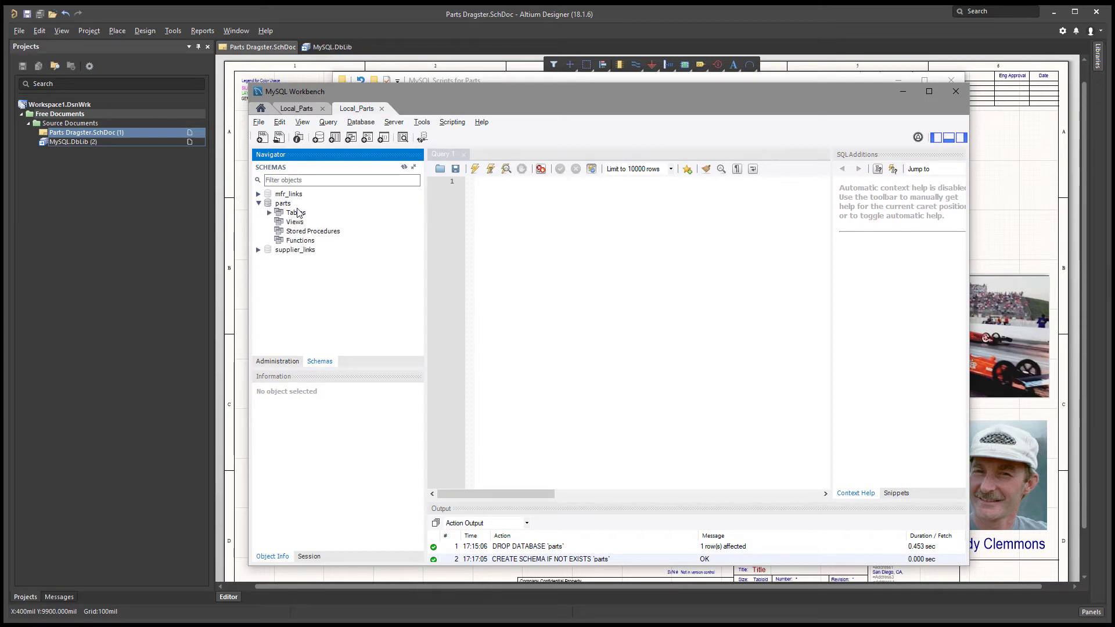
double_click(296, 213)
double_click(305, 222)
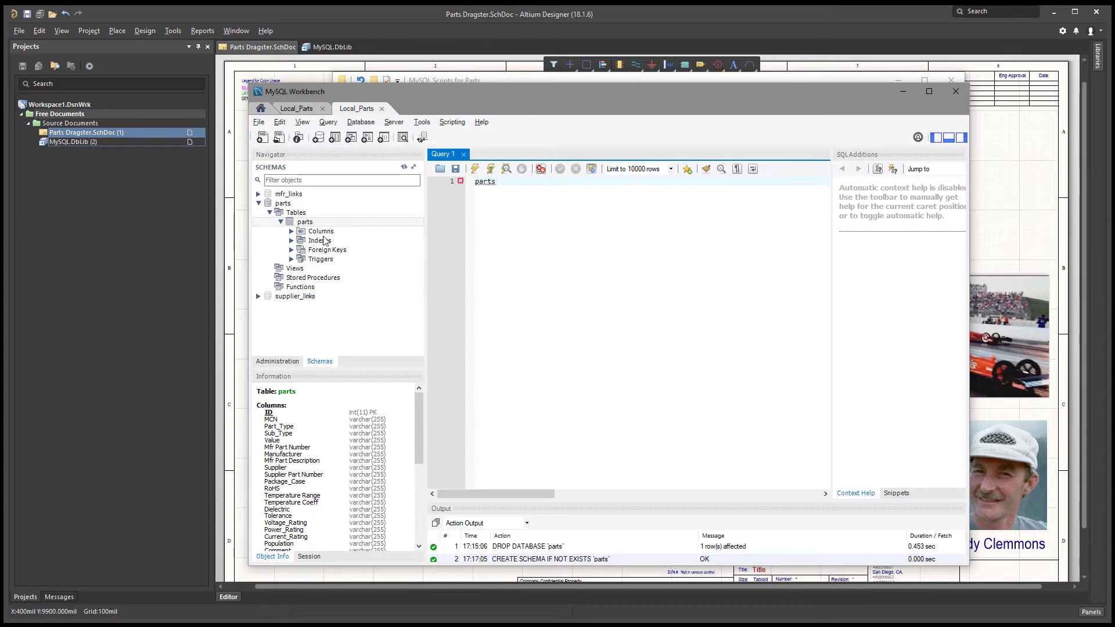
left_click(318, 233)
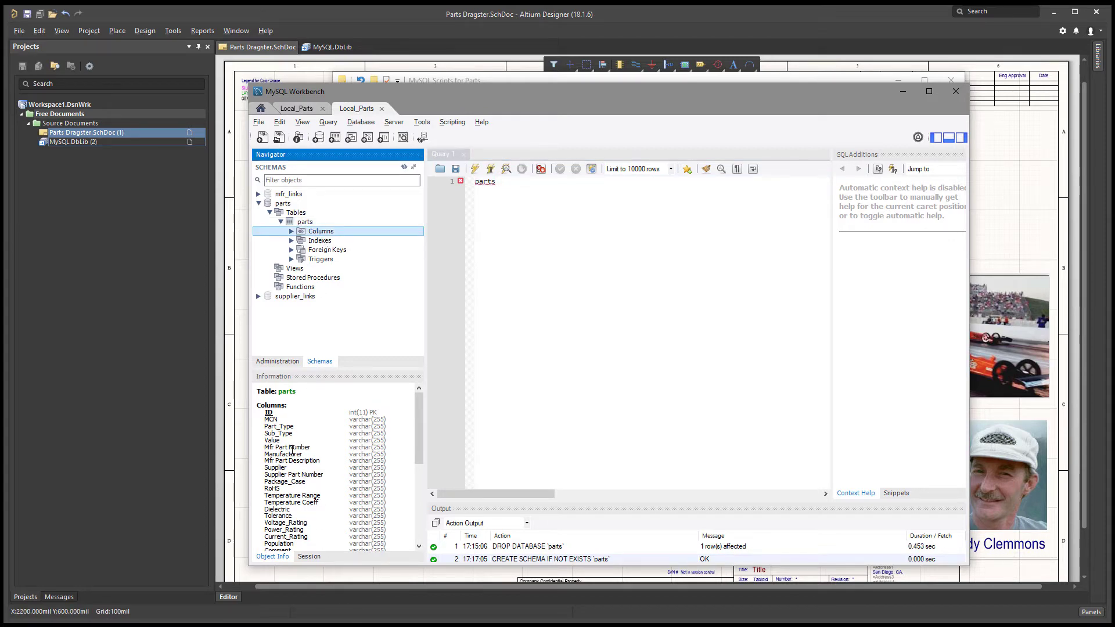
scroll(291, 450, "down", 10)
scroll(296, 480, "up", 10)
Step: Collapse the parts schema and nudge the Workbench window up and right
left_click(258, 203)
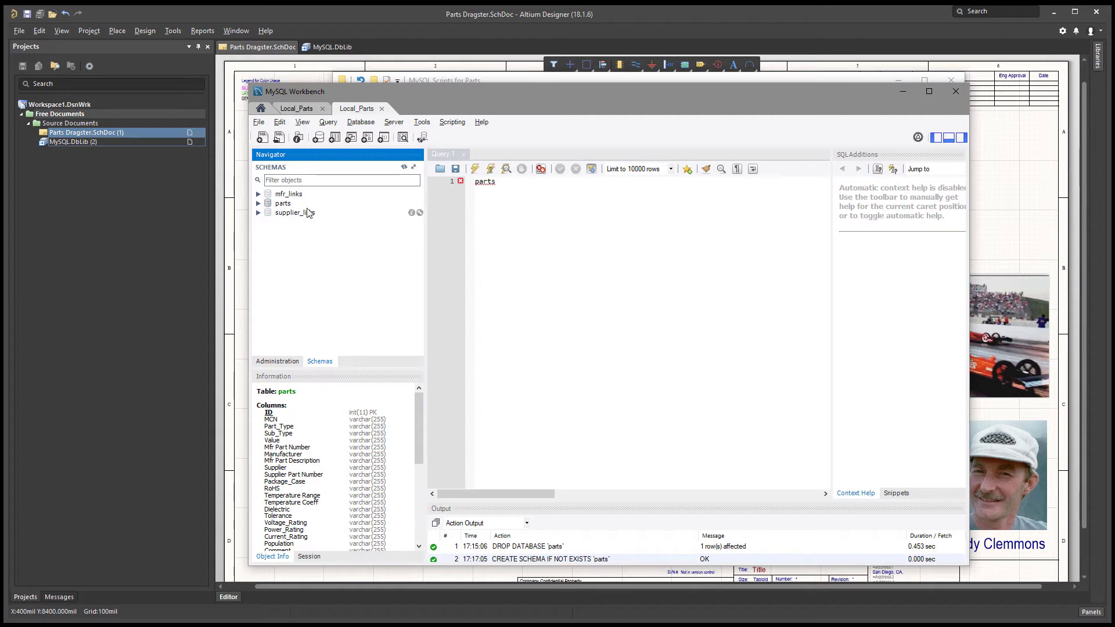
left_click(695, 106)
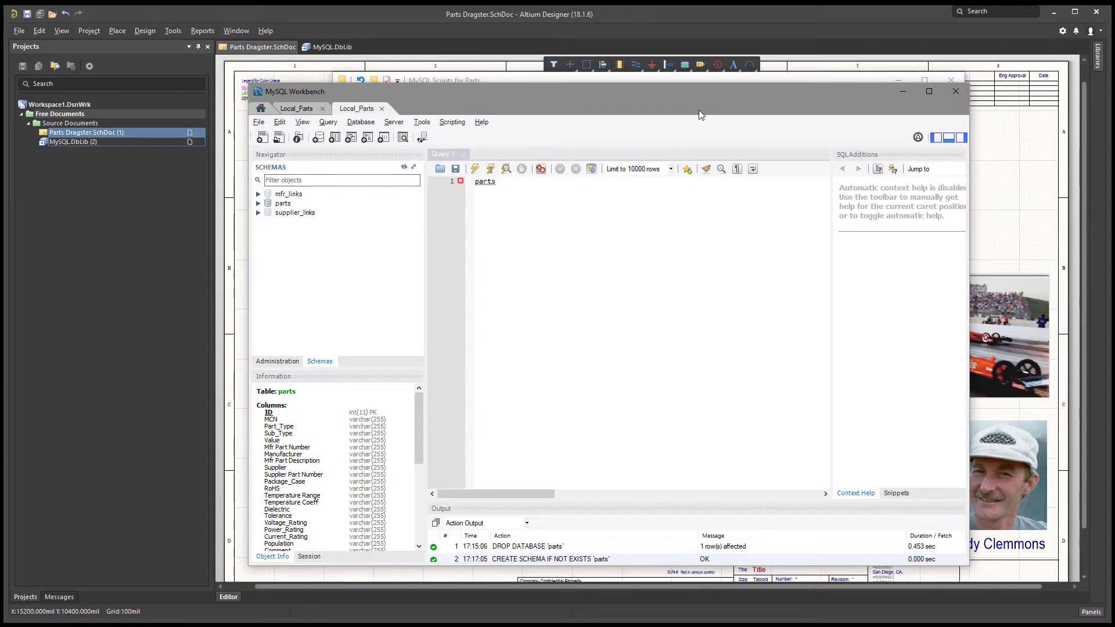
left_click_drag(676, 99, 685, 93)
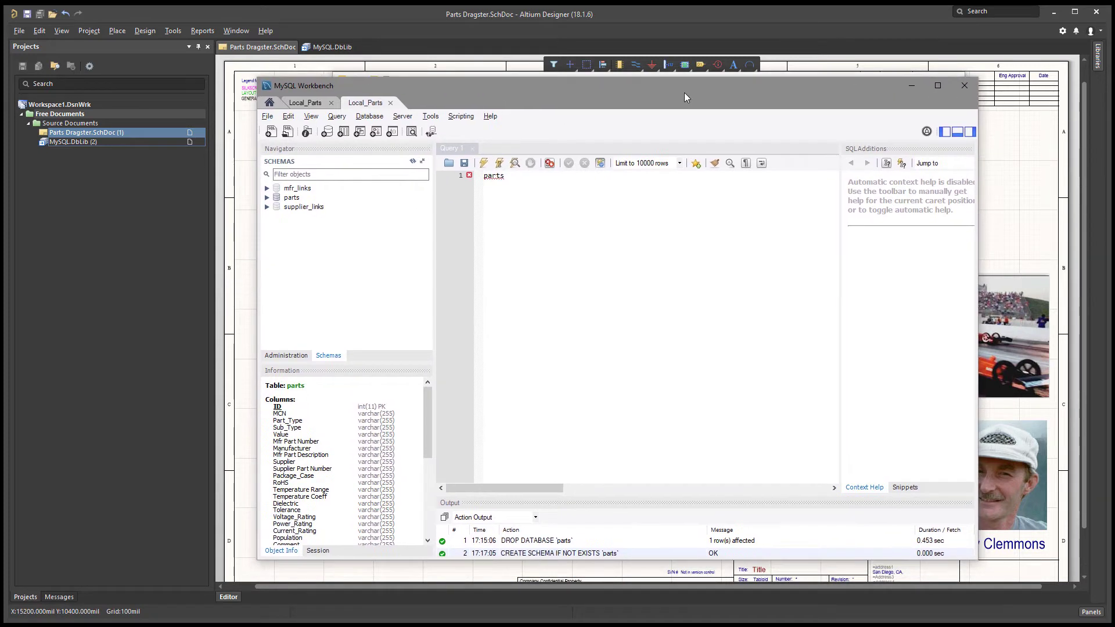
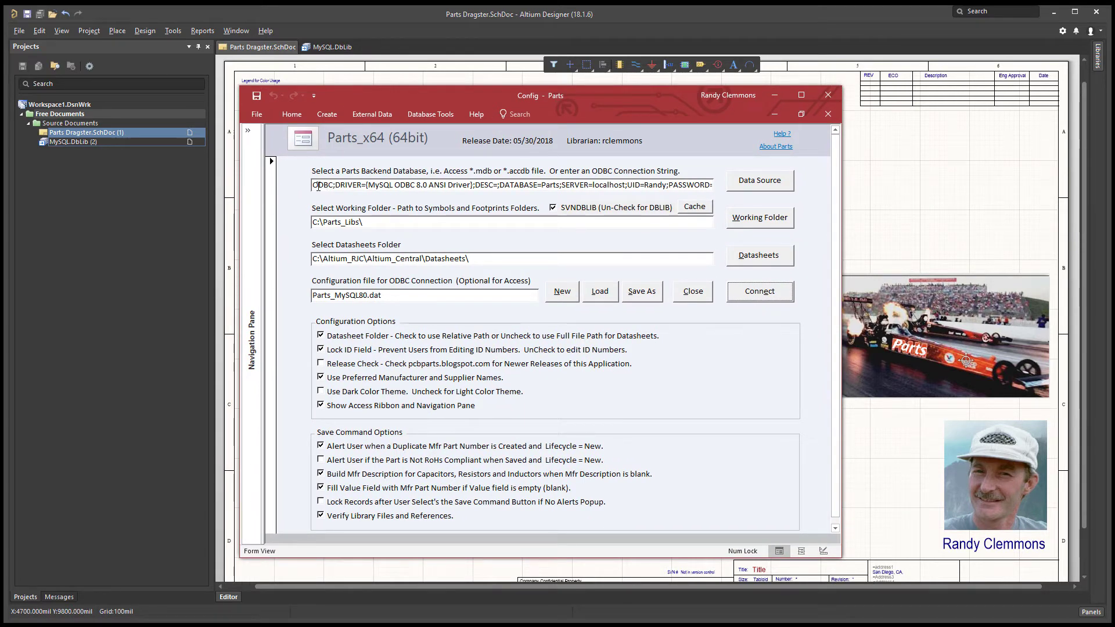
Step: Select the ODBC connection string and open the pcbparts blog's Configuration Options help post
left_click_drag(318, 185, 750, 188)
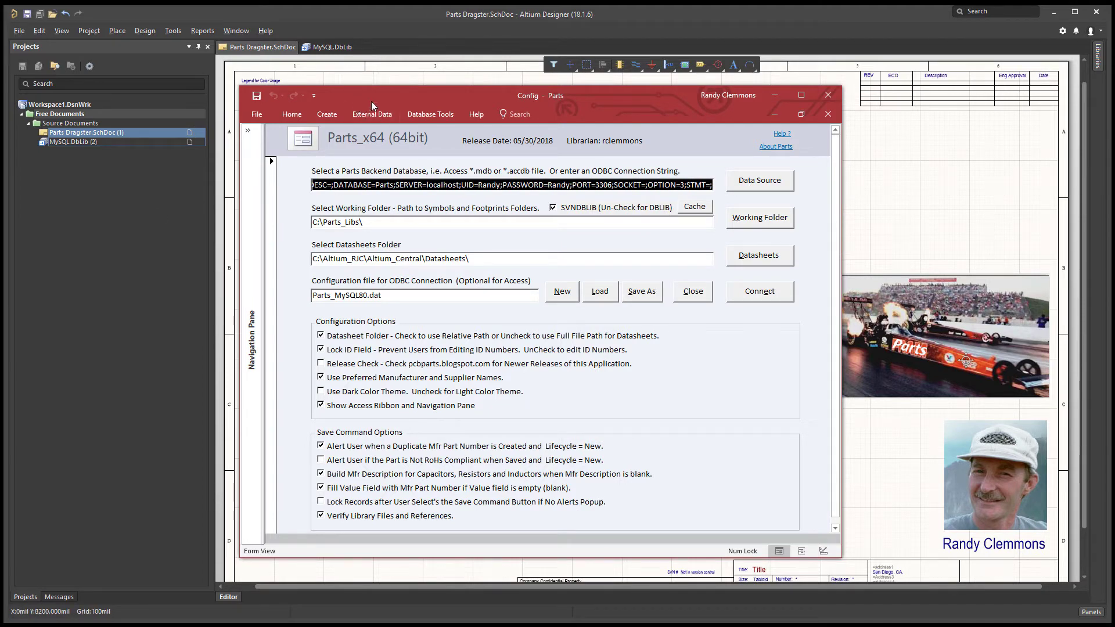
left_click(782, 134)
scroll(589, 346, "down", 12)
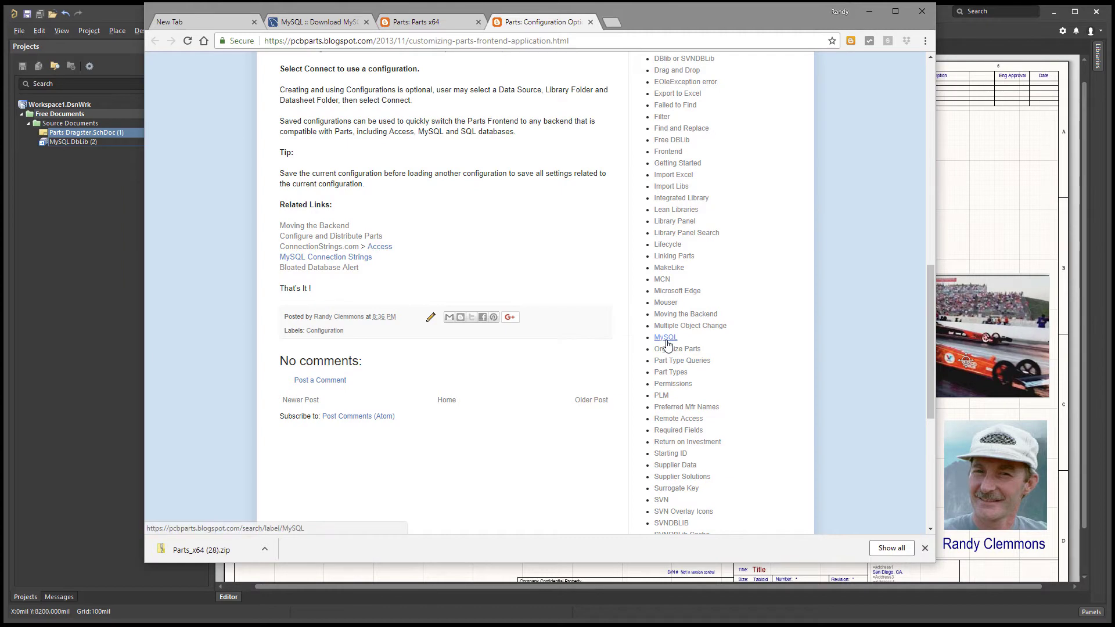
Step: Show the blog posts labelled MySQL and scroll down to the MySQL Connection Strings post
left_click(665, 337)
scroll(586, 347, "down", 7)
scroll(586, 347, "down", 7)
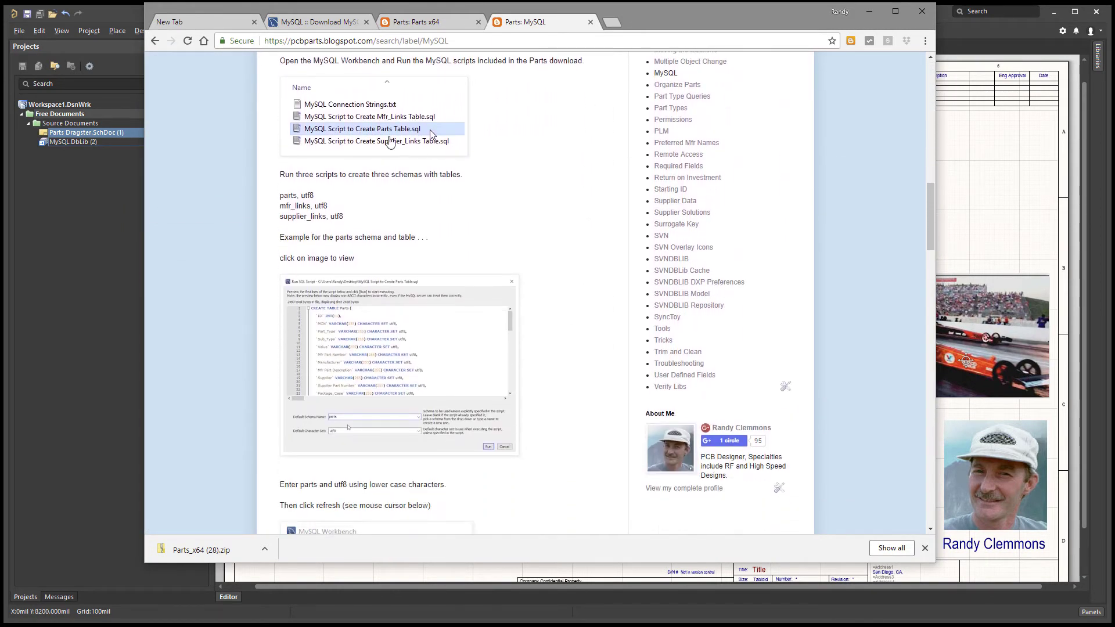
scroll(374, 225, "down", 3)
scroll(373, 226, "down", 4)
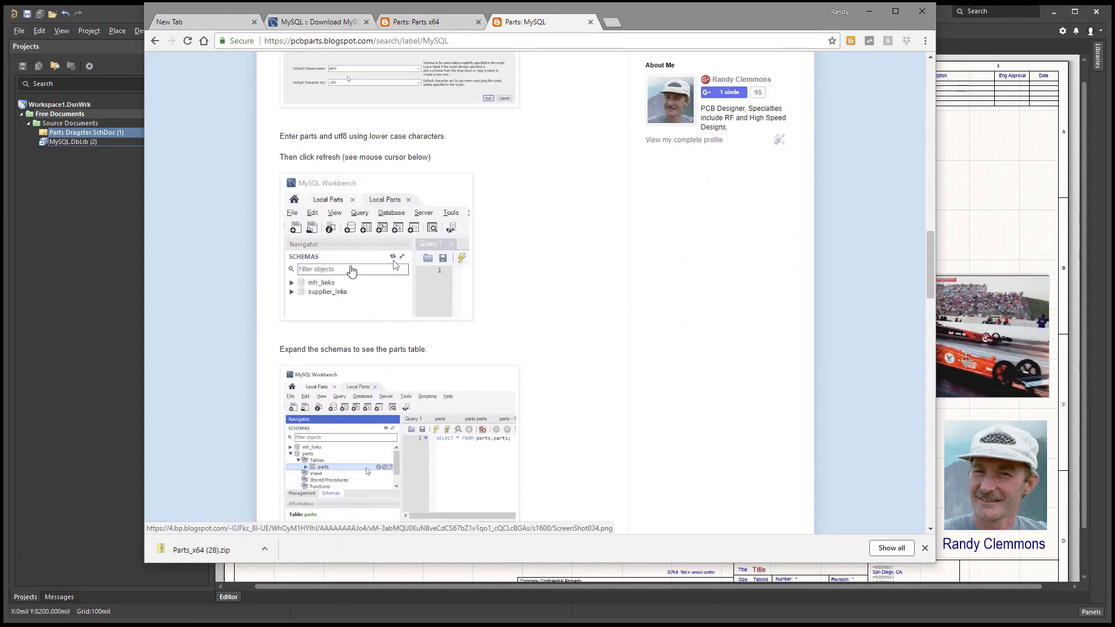
scroll(413, 298, "down", 3)
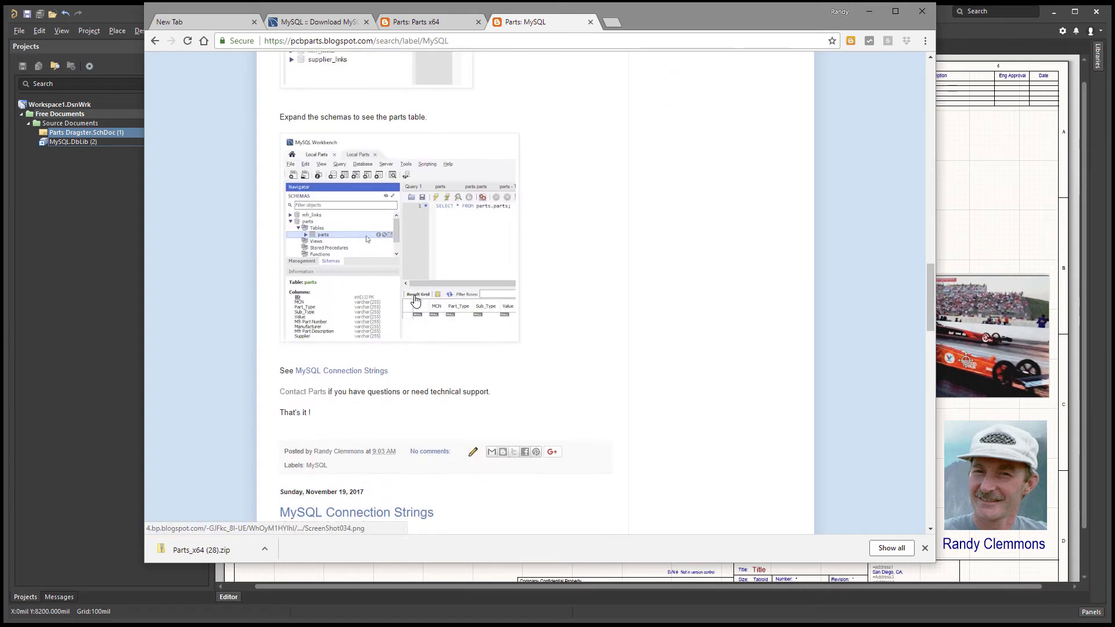
scroll(424, 298, "down", 3)
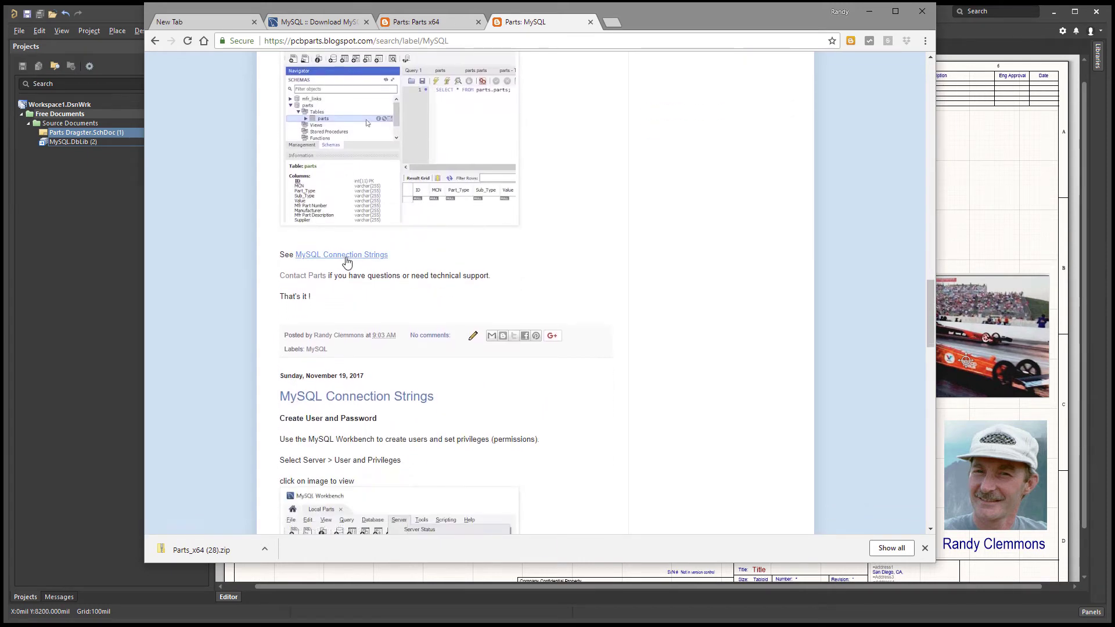
scroll(351, 262, "down", 1)
scroll(348, 255, "down", 3)
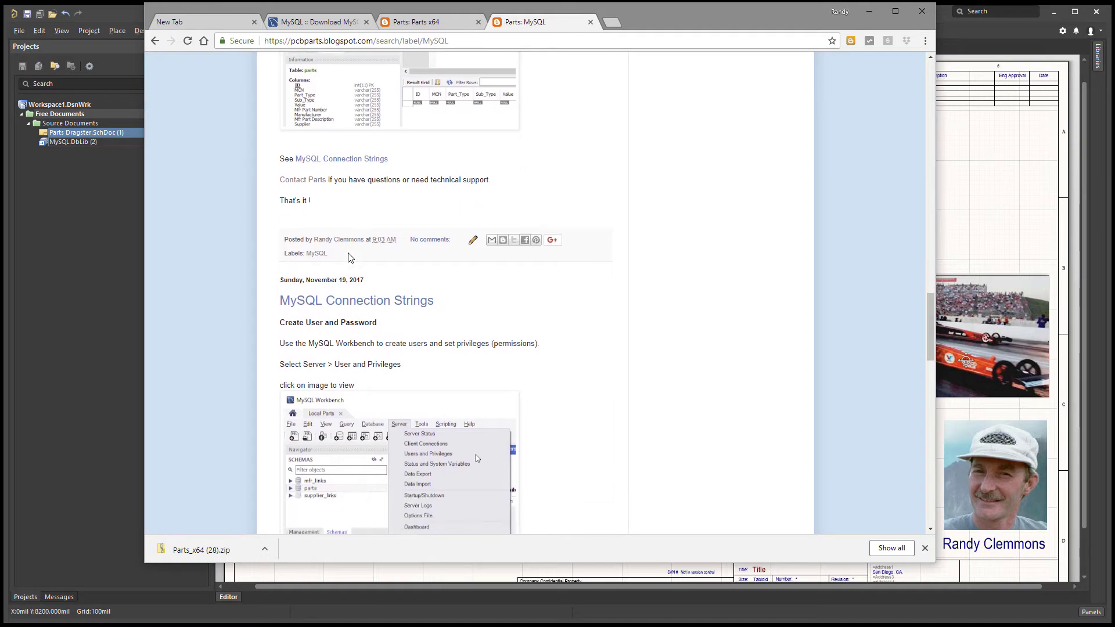
scroll(348, 255, "up", 3)
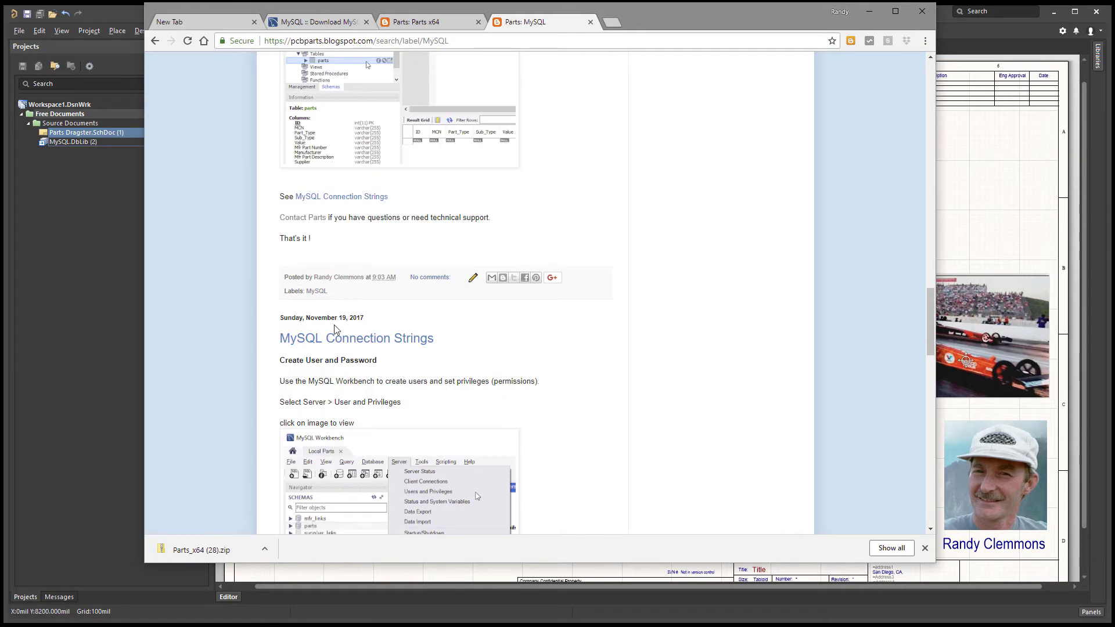
scroll(358, 336, "down", 3)
scroll(358, 335, "down", 7)
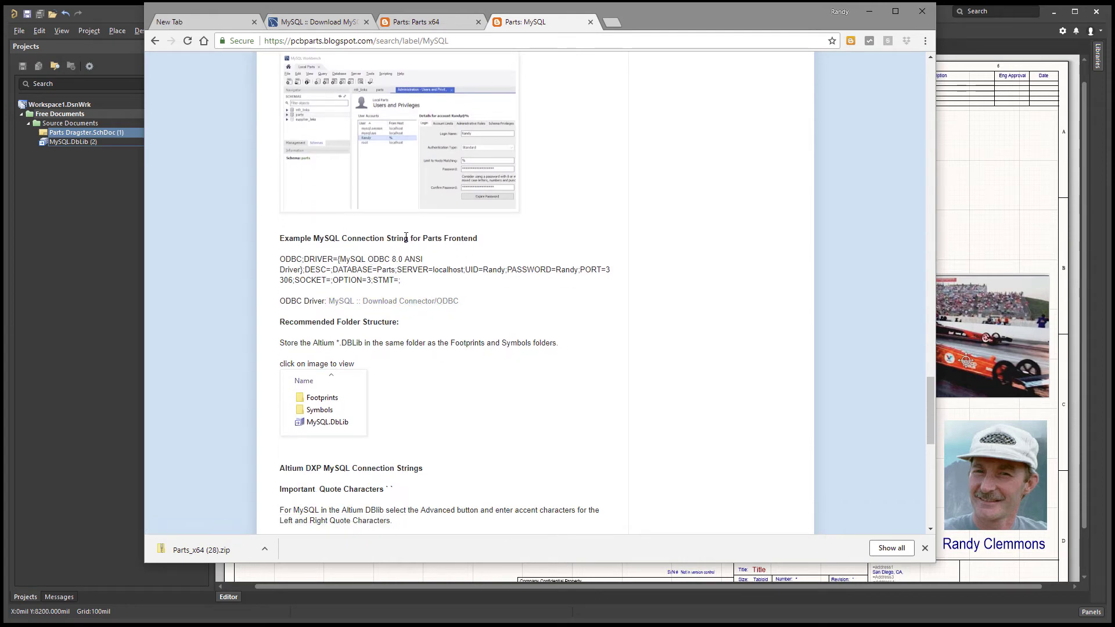
Step: Highlight the 'Example MySQL Connection String for Altium' heading and its 'for Altium' words
left_click_drag(406, 238, 481, 242)
left_click(478, 311)
scroll(407, 290, "down", 4)
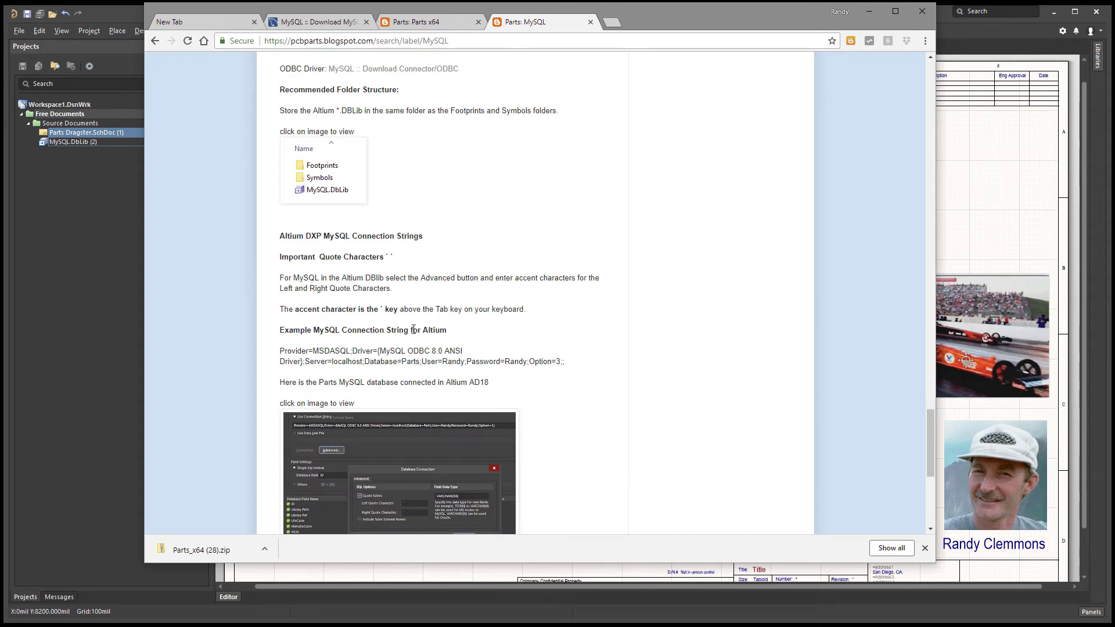
left_click_drag(413, 329, 448, 331)
left_click(479, 325)
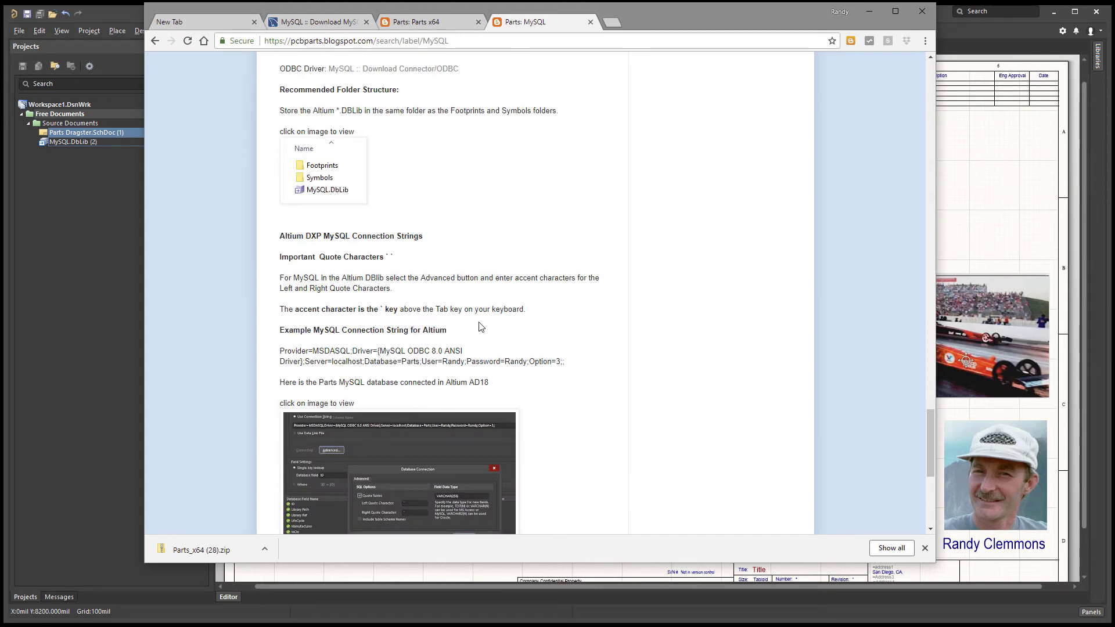
Step: Minimize Chrome, show the Parts ODBC connection string from its start, then switch to MySQL Workbench
left_click(870, 13)
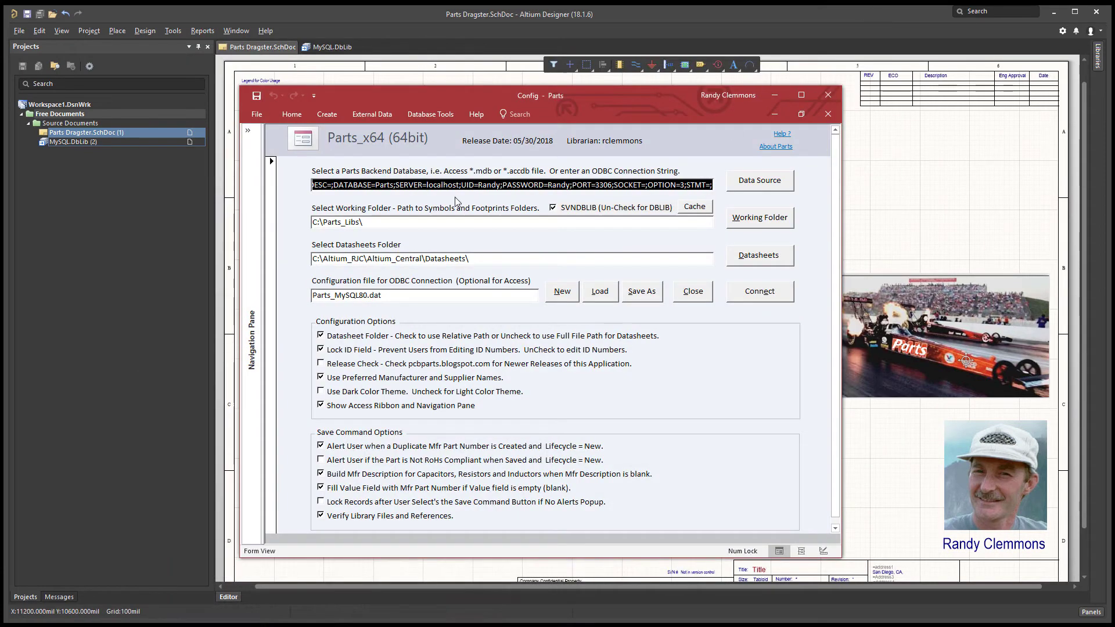
left_click(394, 194)
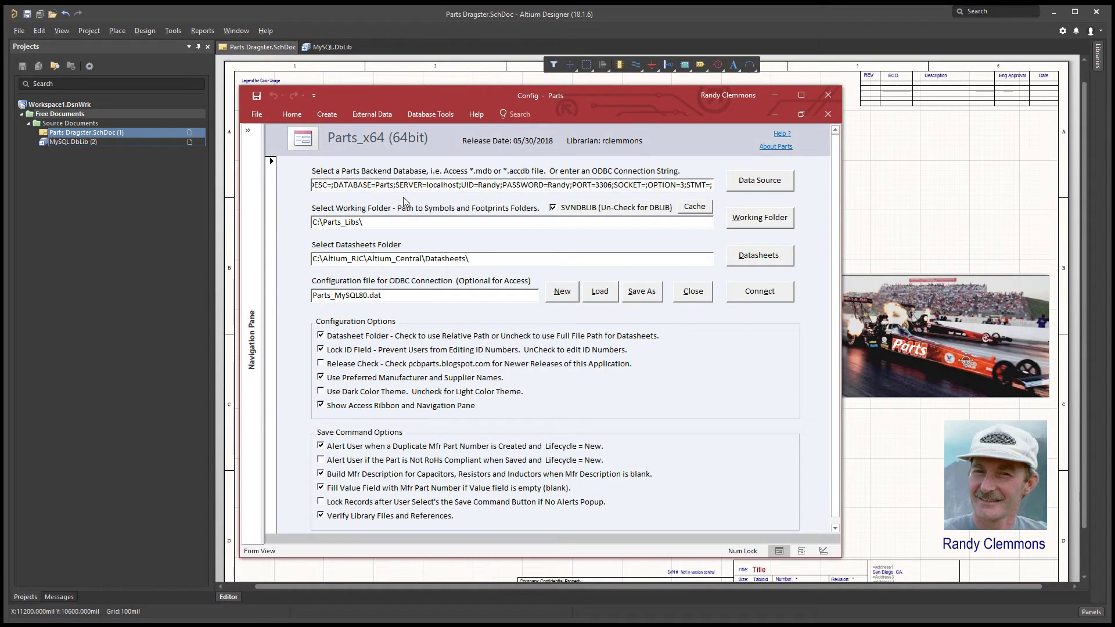
key("Home")
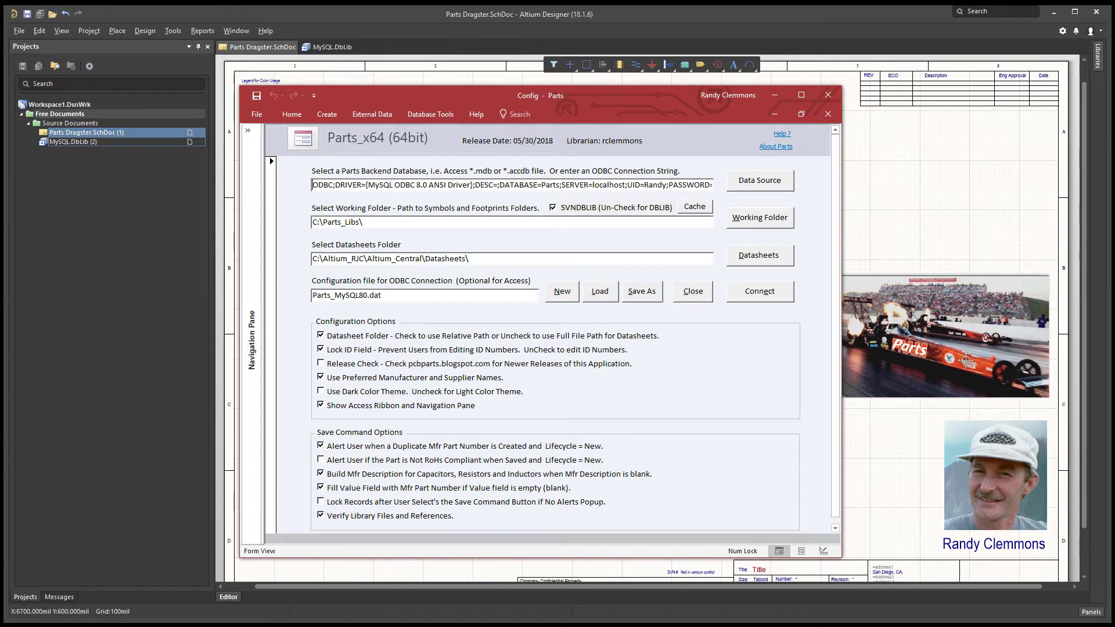
key("alt+Tab")
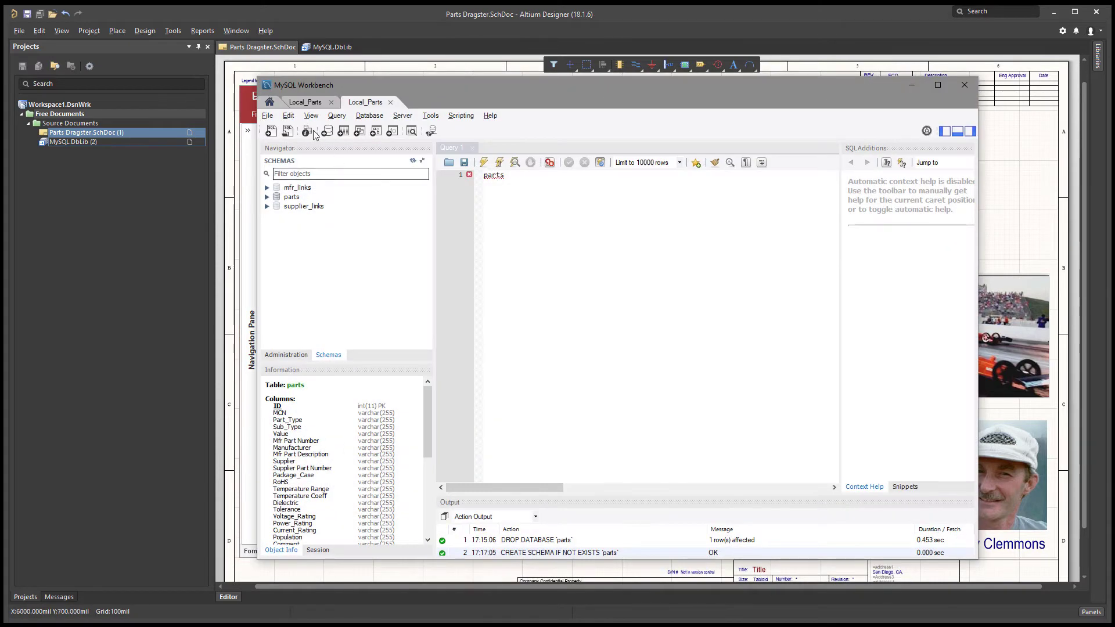
Step: Flip between the Workbench home page and both Local_Parts connection tabs, then minimize Workbench
left_click(269, 102)
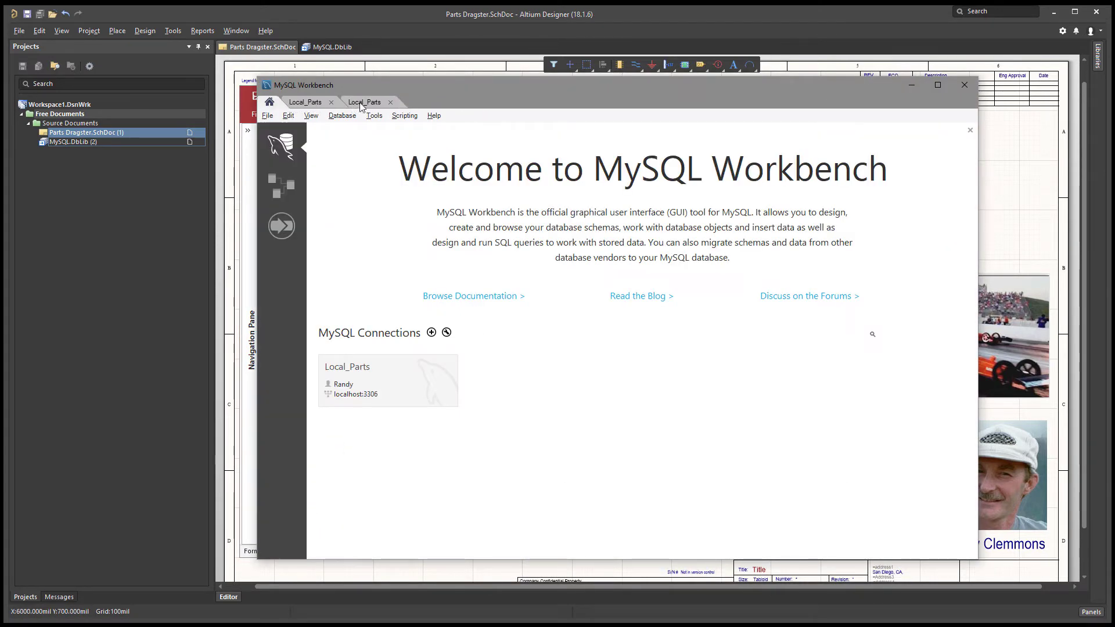
left_click(383, 103)
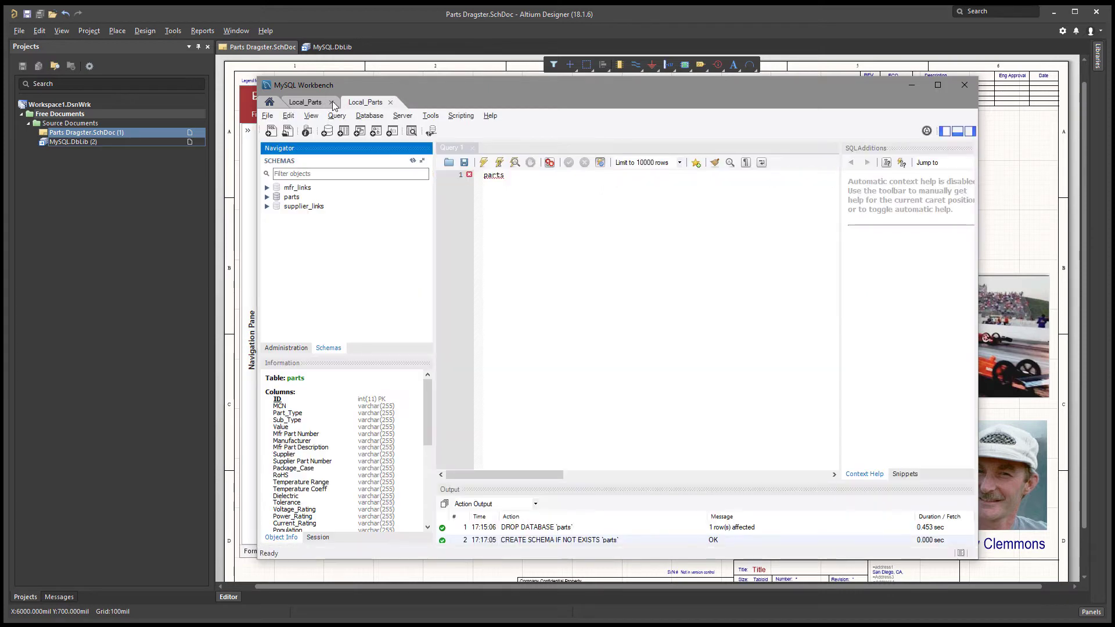
left_click(334, 101)
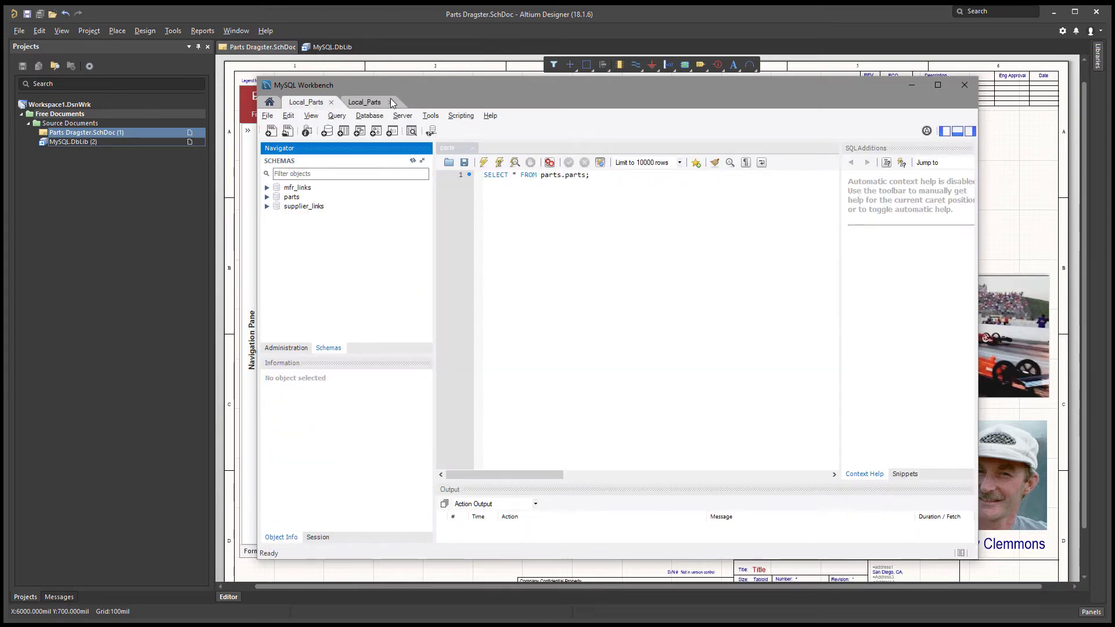
left_click(388, 102)
left_click(329, 101)
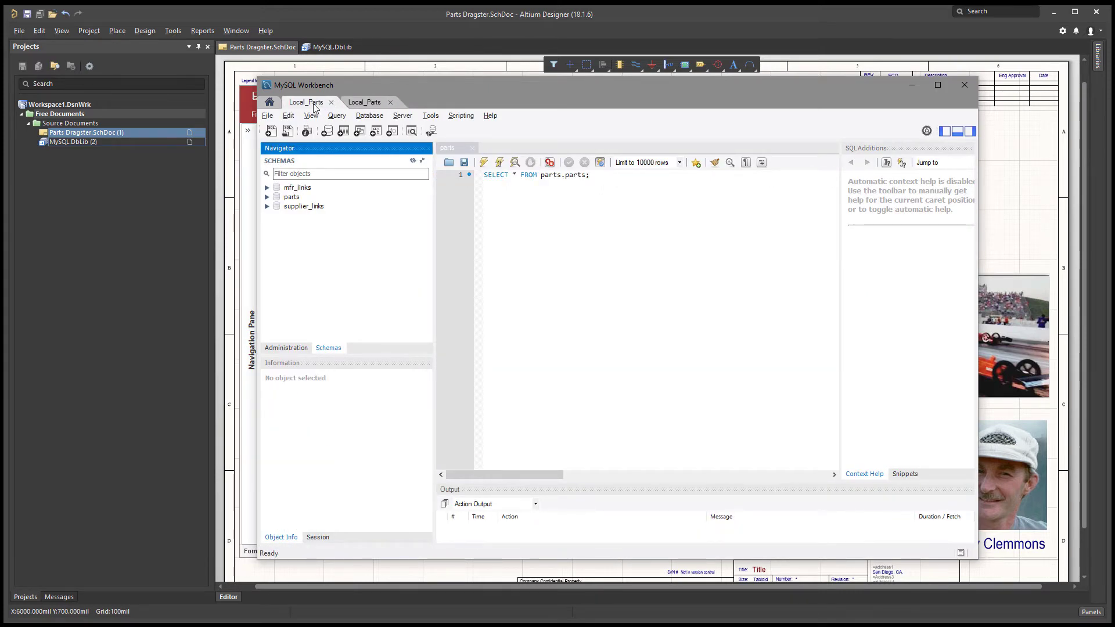
left_click(270, 104)
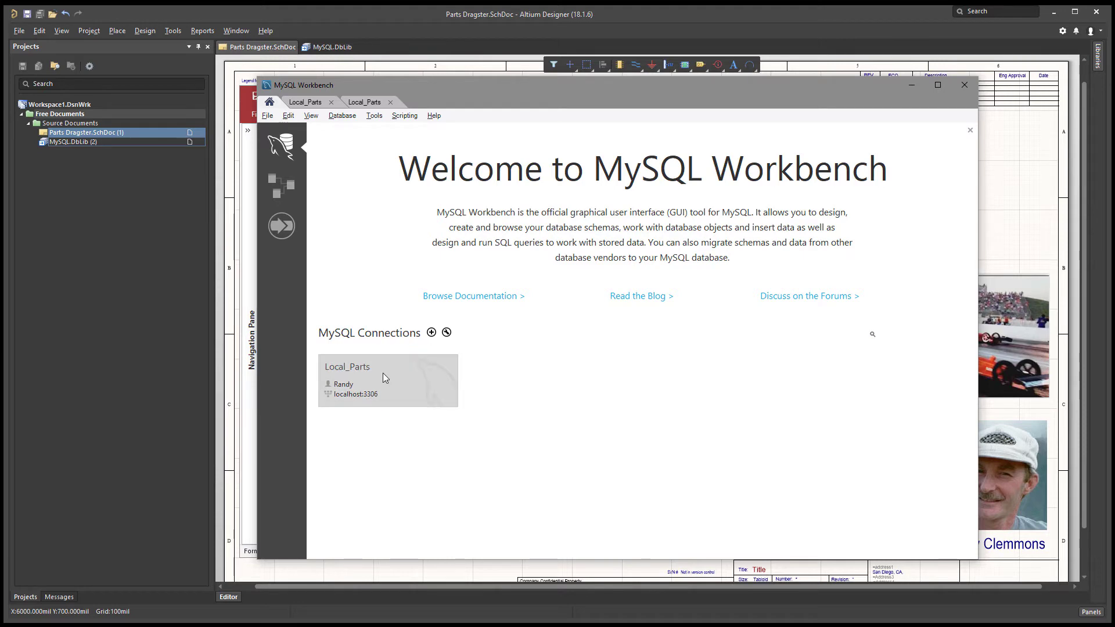
left_click(911, 86)
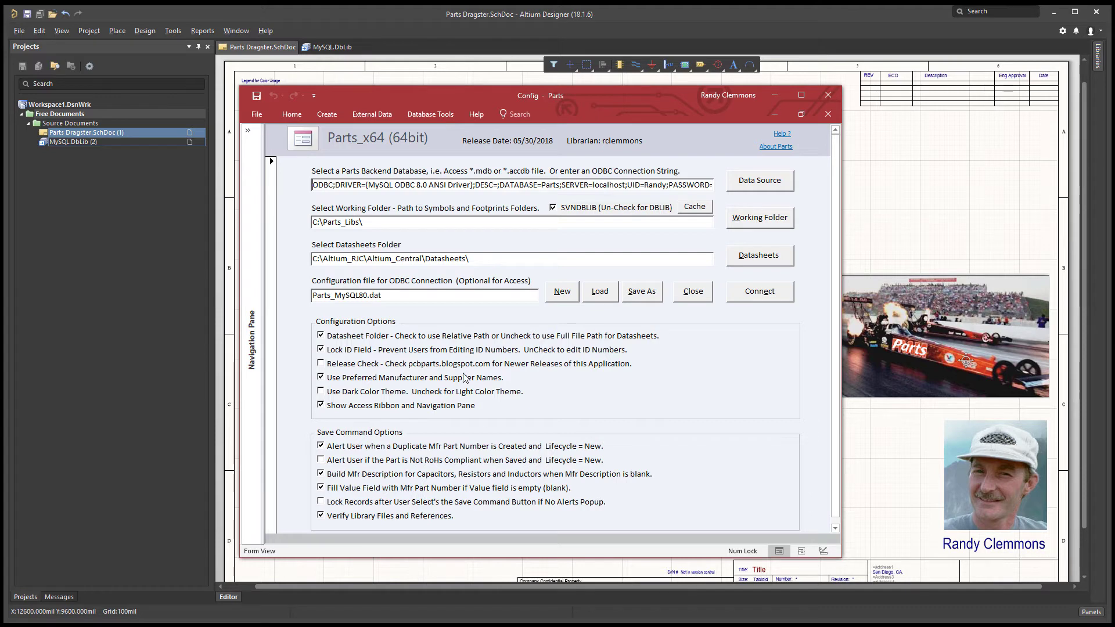
Step: Connect Parts to MySQL, try the Alt Part Number, Value and Mfr Part Number fields, then minimize Parts
left_click(736, 295)
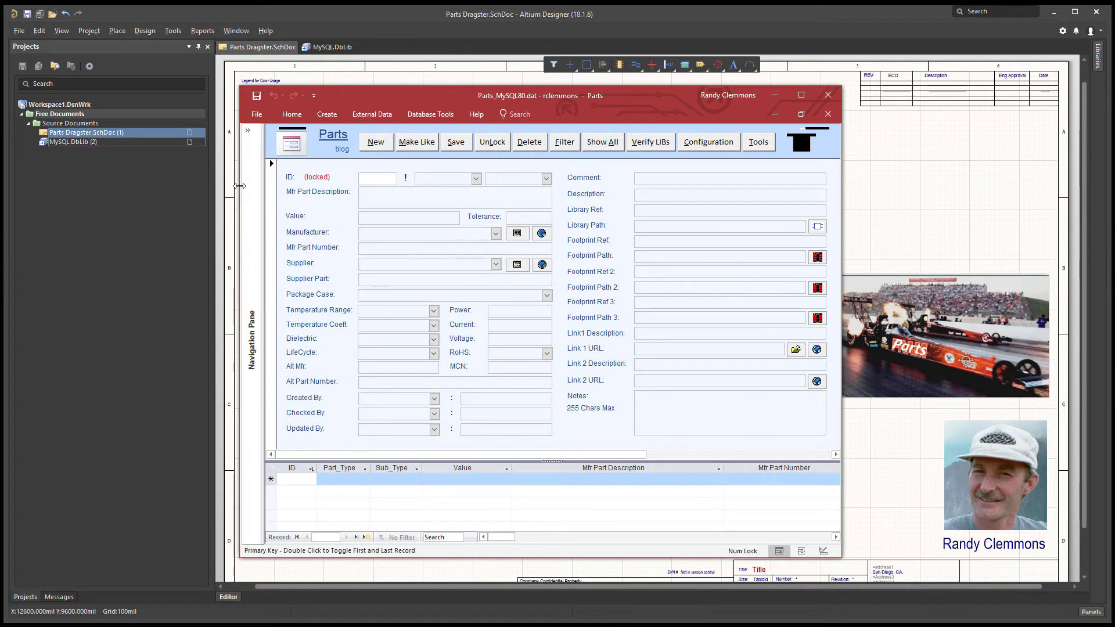
left_click(390, 377)
left_click(379, 219)
left_click(370, 247)
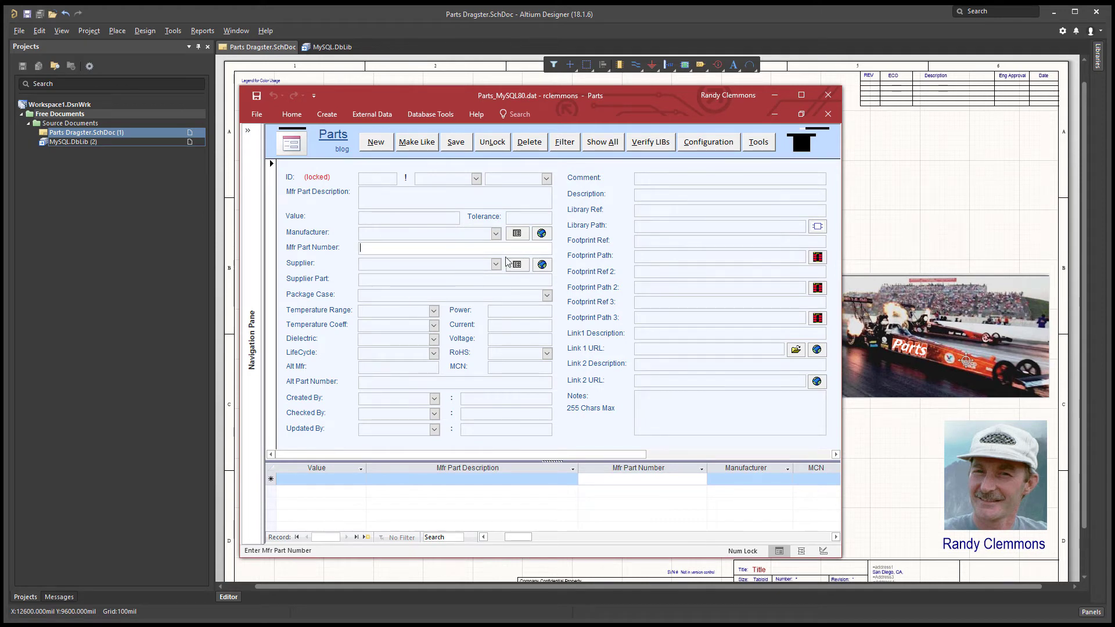
left_click(776, 94)
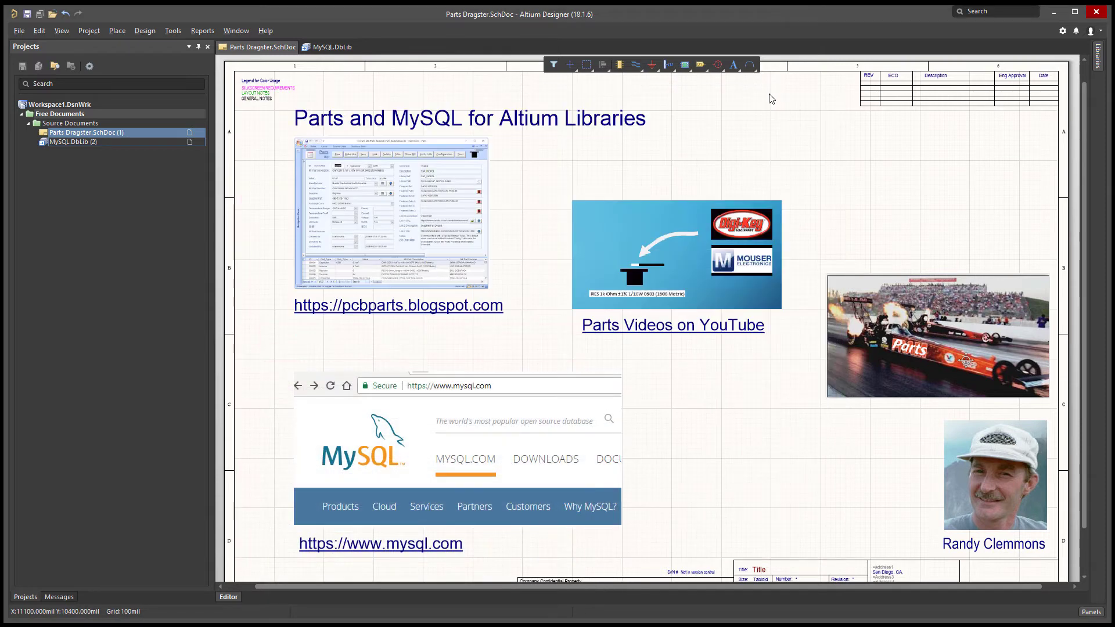
Step: Open MySQL.DbLib, check its MySQL ODBC connection string, browse the parts table, and return to Field Mappings
double_click(73, 144)
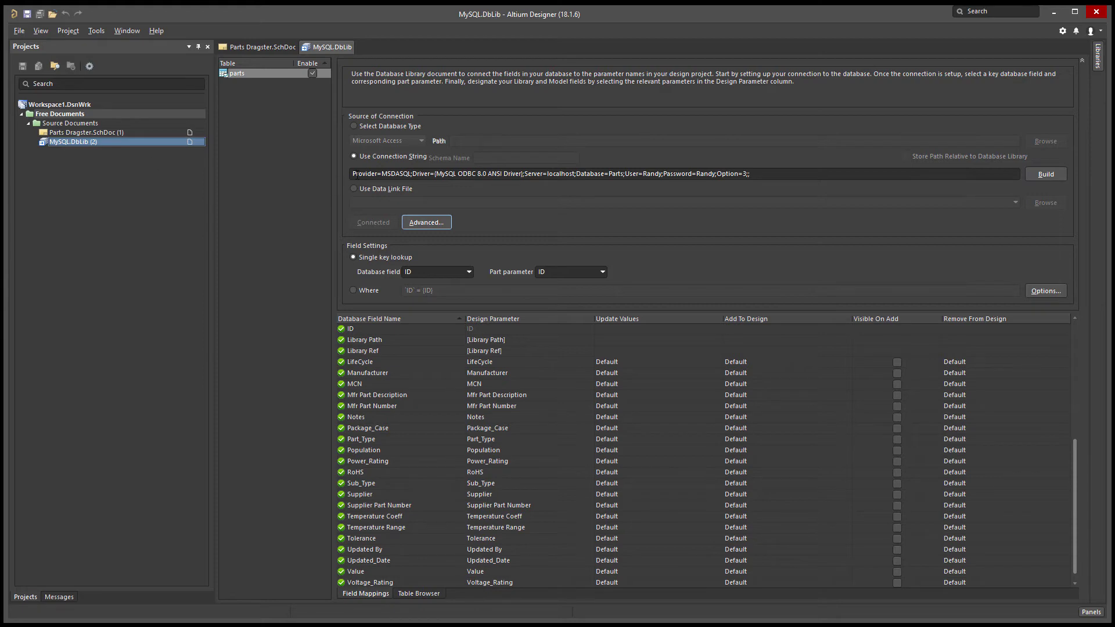
left_click_drag(353, 174, 799, 174)
left_click(799, 174)
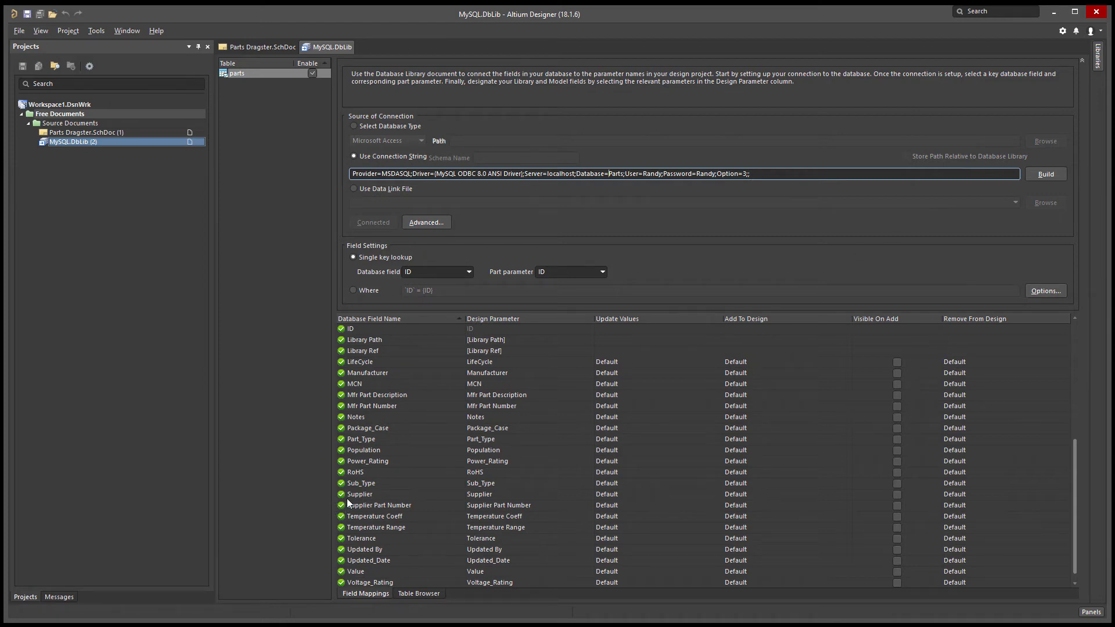
left_click(419, 591)
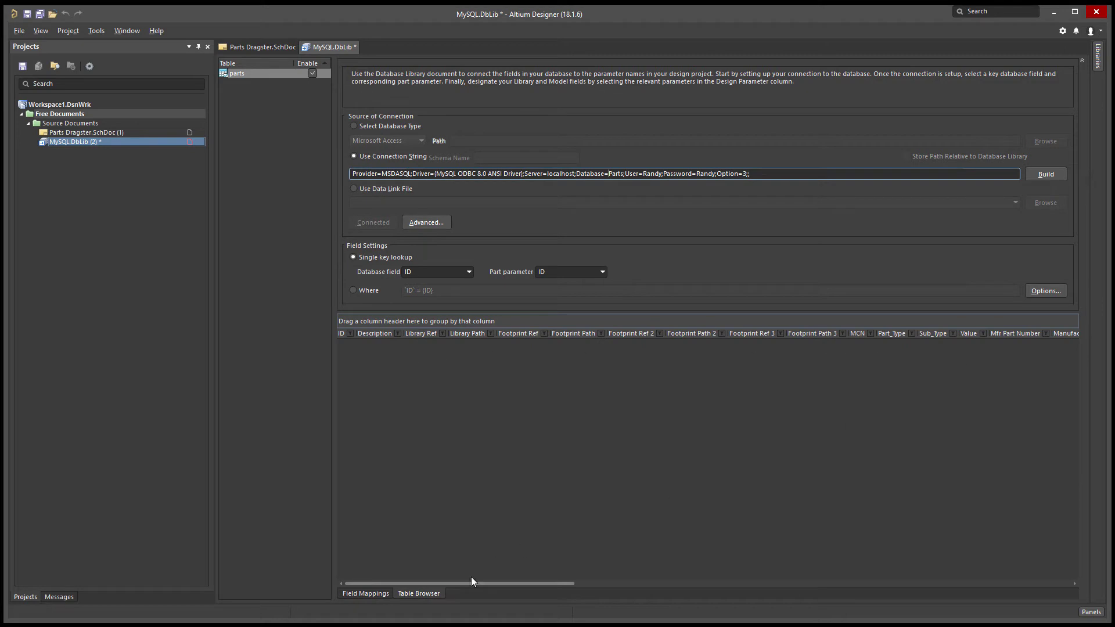
left_click(366, 594)
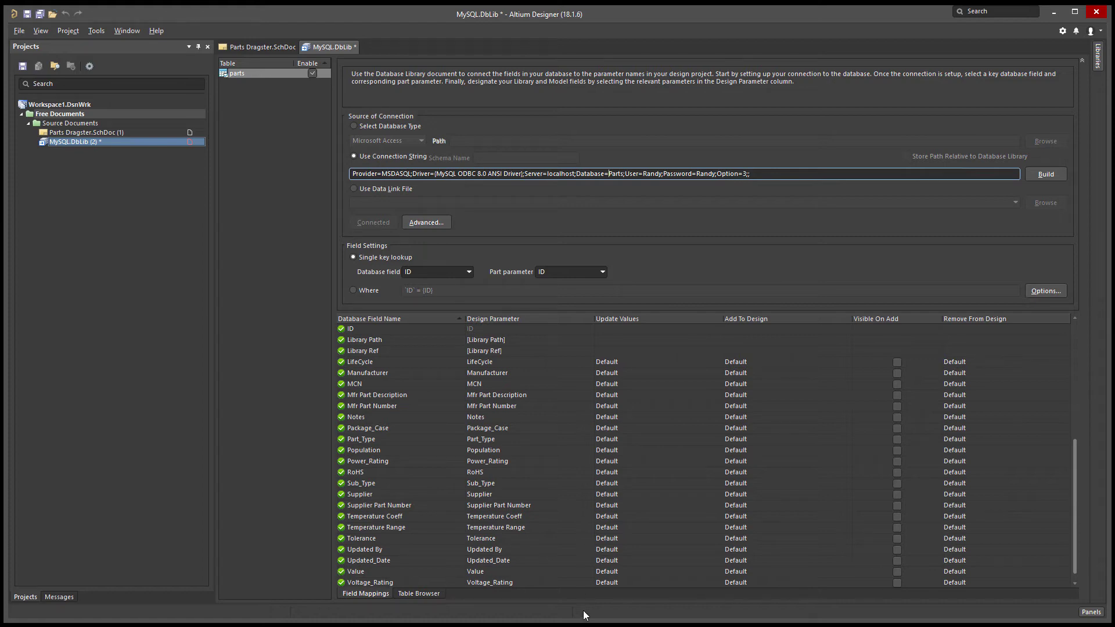
Step: Open the Local_Parts connection and expand parts > Tables to select the parts table
key("alt+Tab")
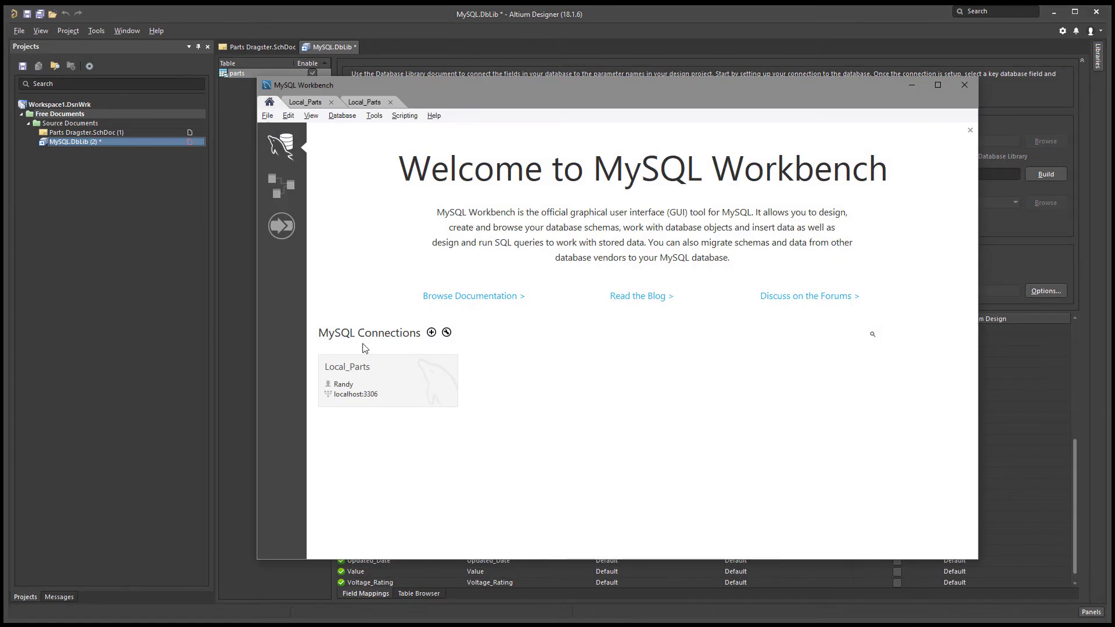
left_click(374, 366)
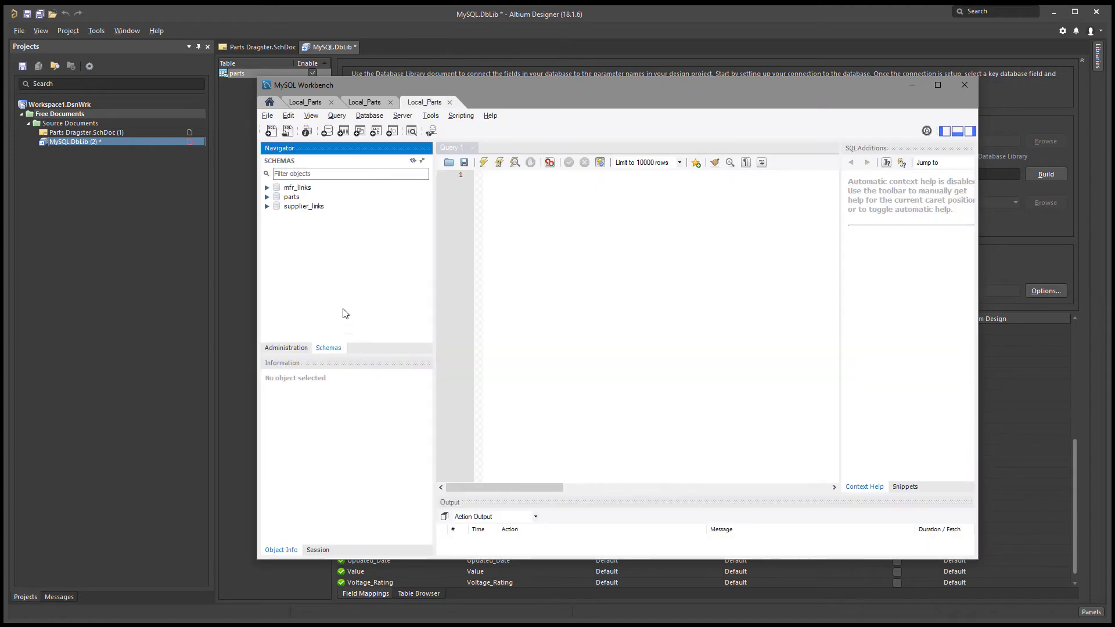
left_click(393, 198)
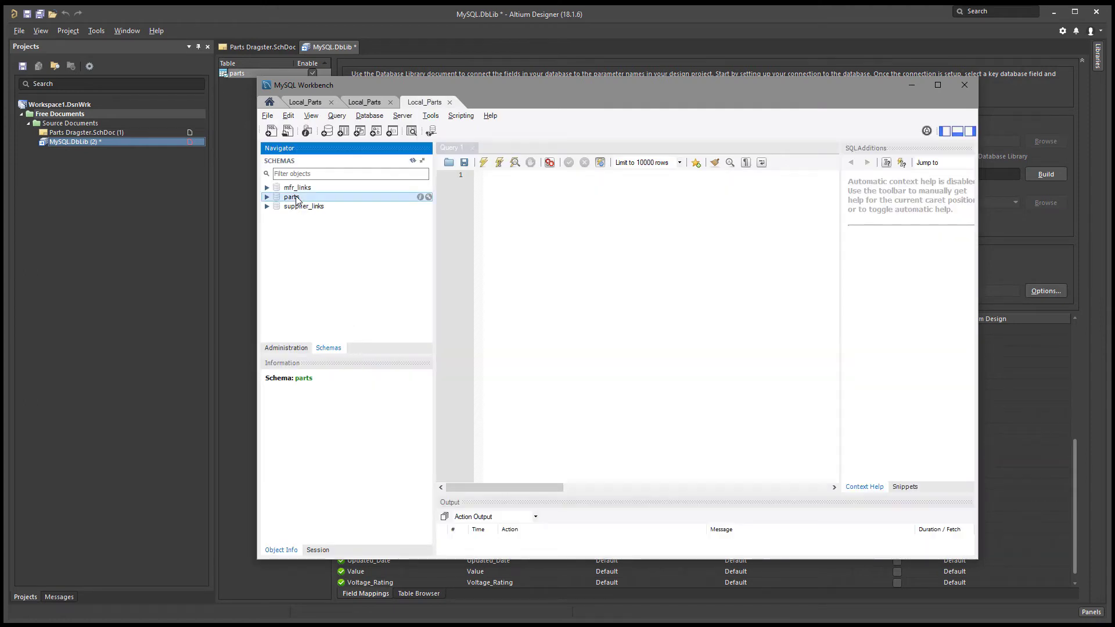
left_click(428, 198)
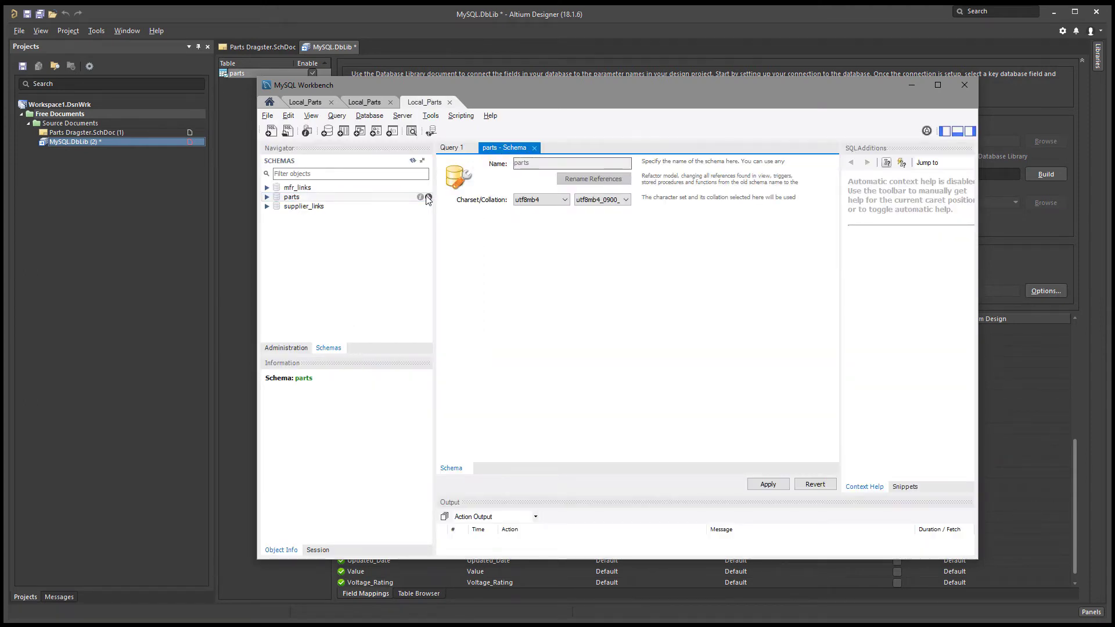
left_click(428, 198)
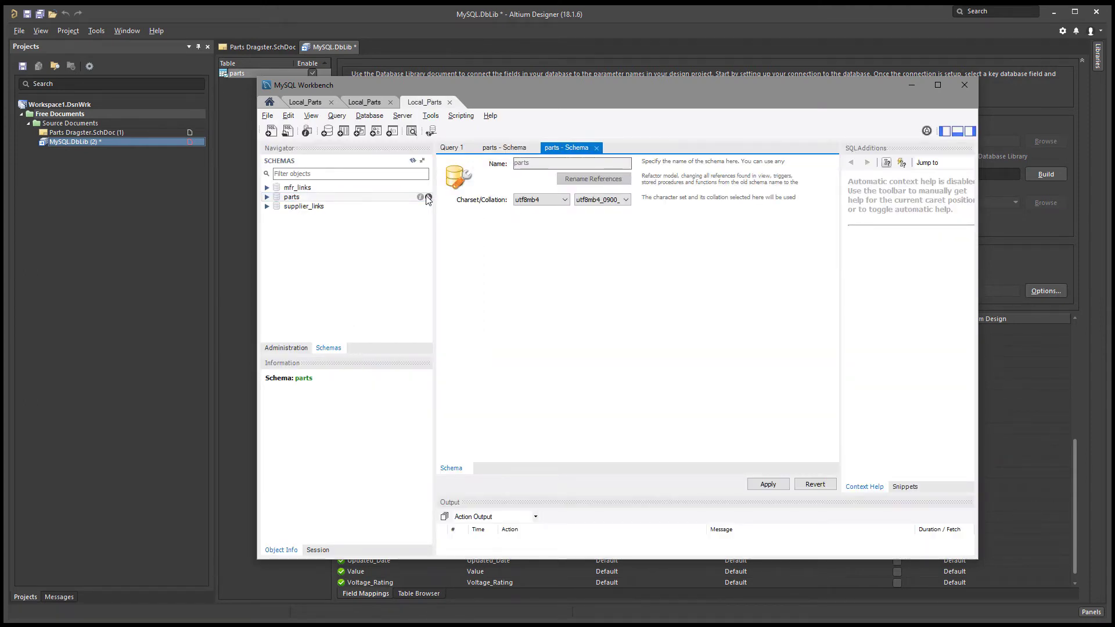
left_click(265, 199)
left_click(267, 198)
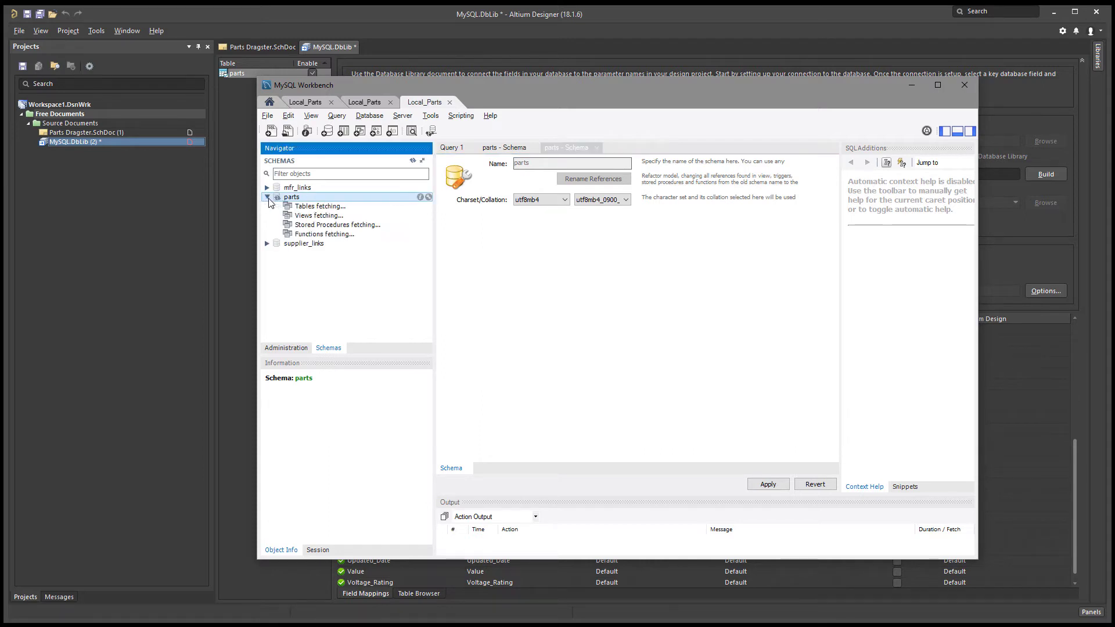
left_click(302, 207)
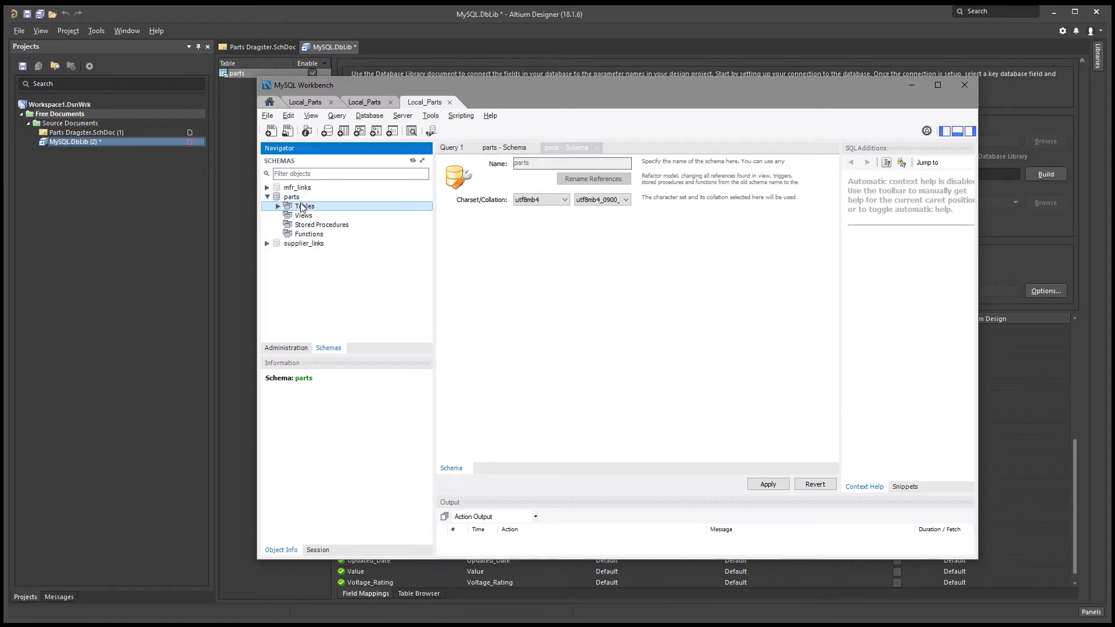
double_click(302, 207)
left_click(311, 218)
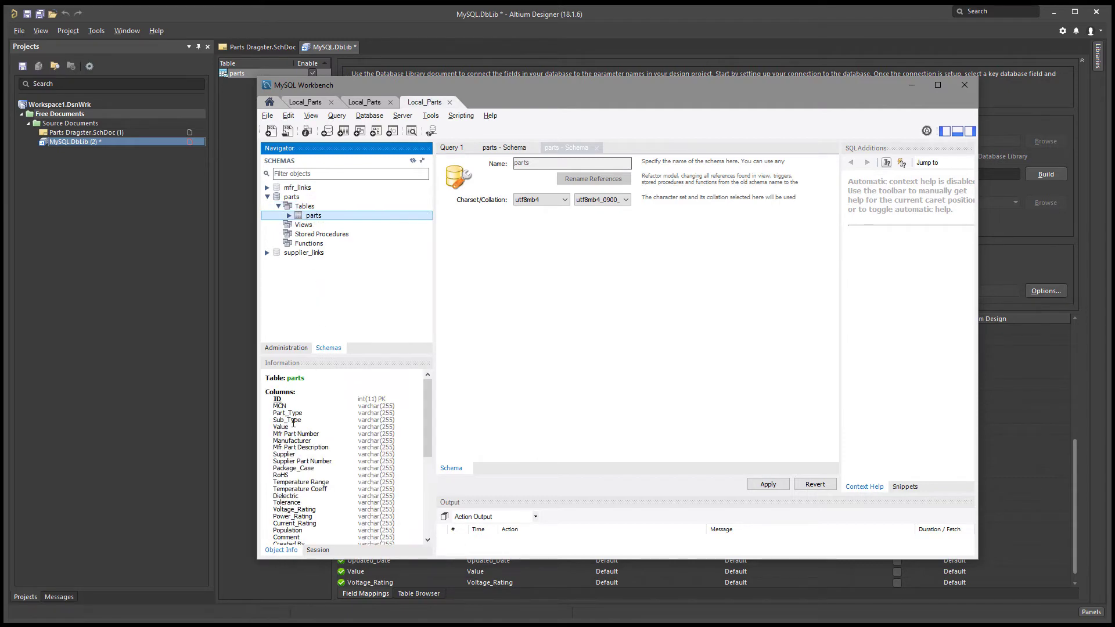
Step: Scroll through the parts table's column list, then minimize Workbench
left_click(388, 401)
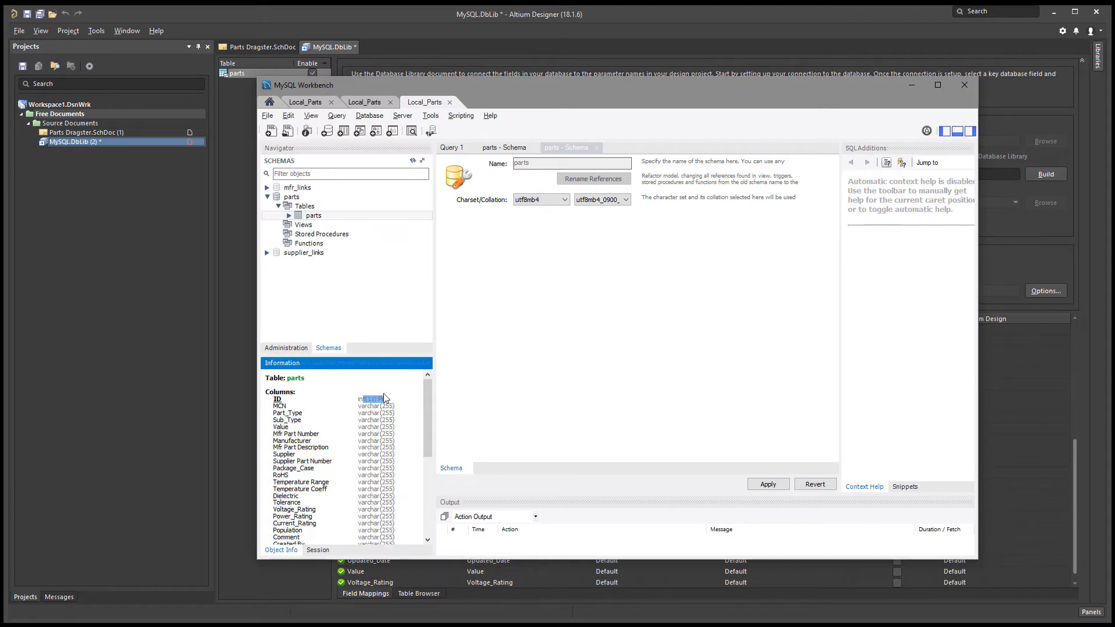
scroll(366, 430, "down", 3)
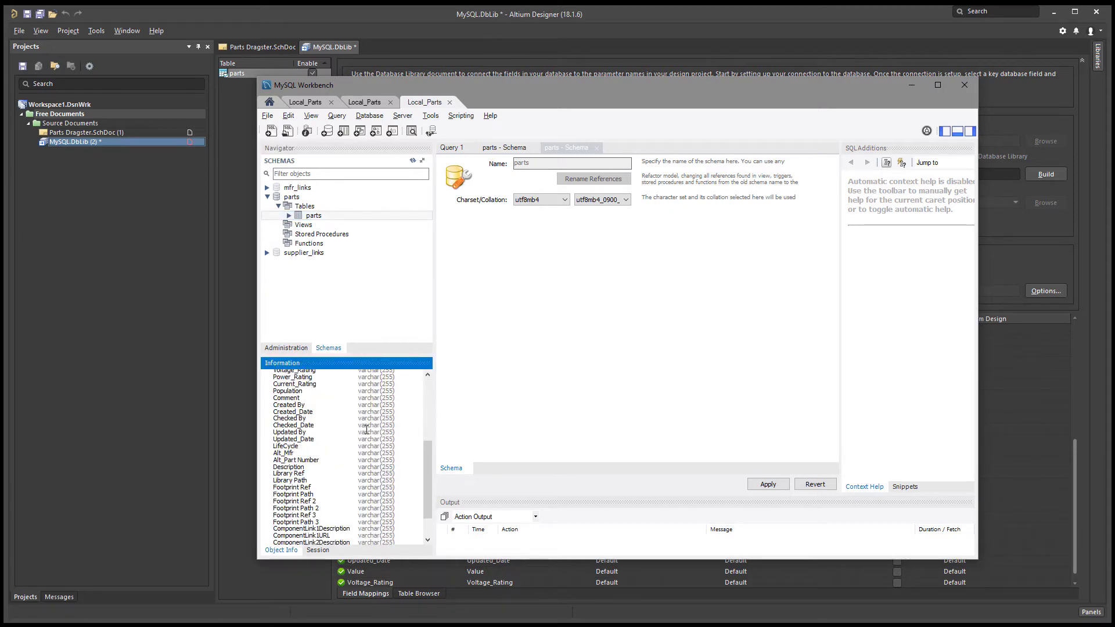
scroll(366, 430, "up", 3)
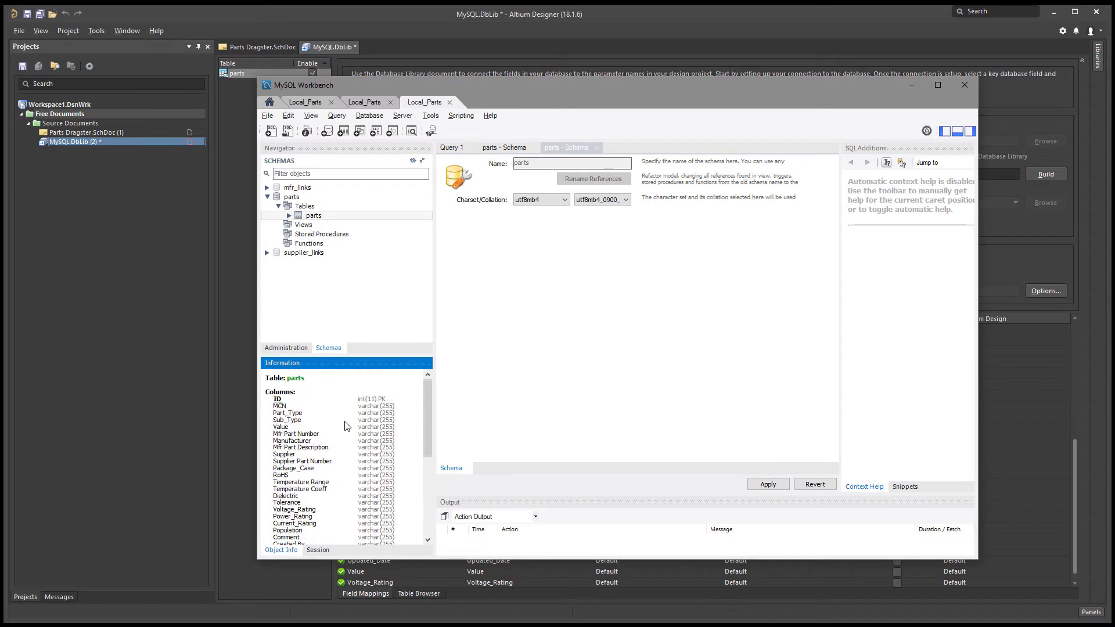
scroll(314, 421, "down", 5)
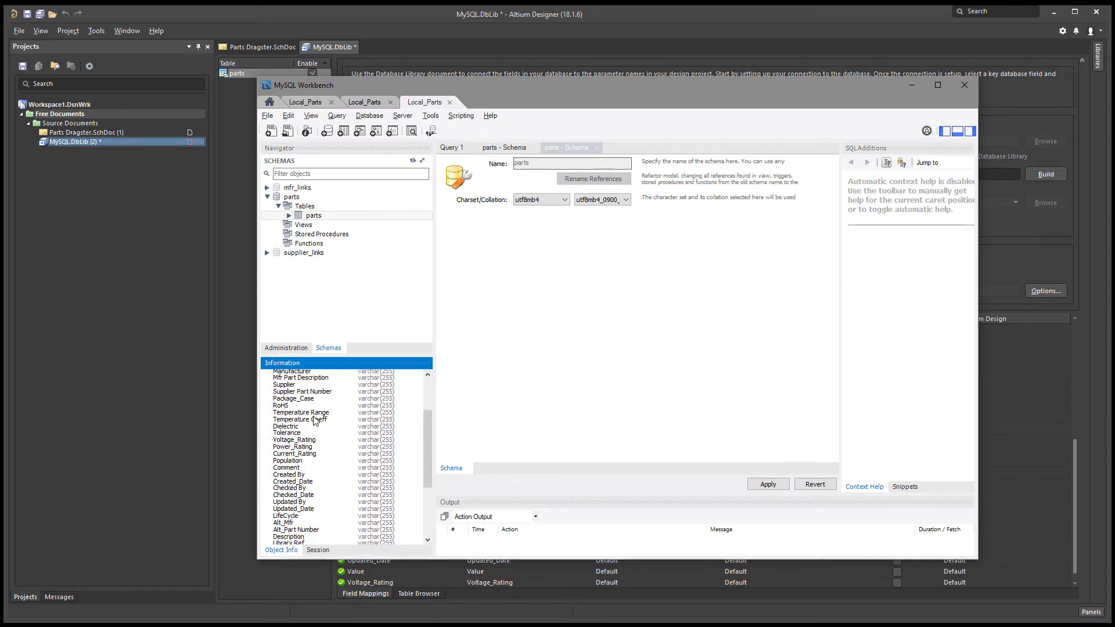
scroll(314, 421, "up", 1)
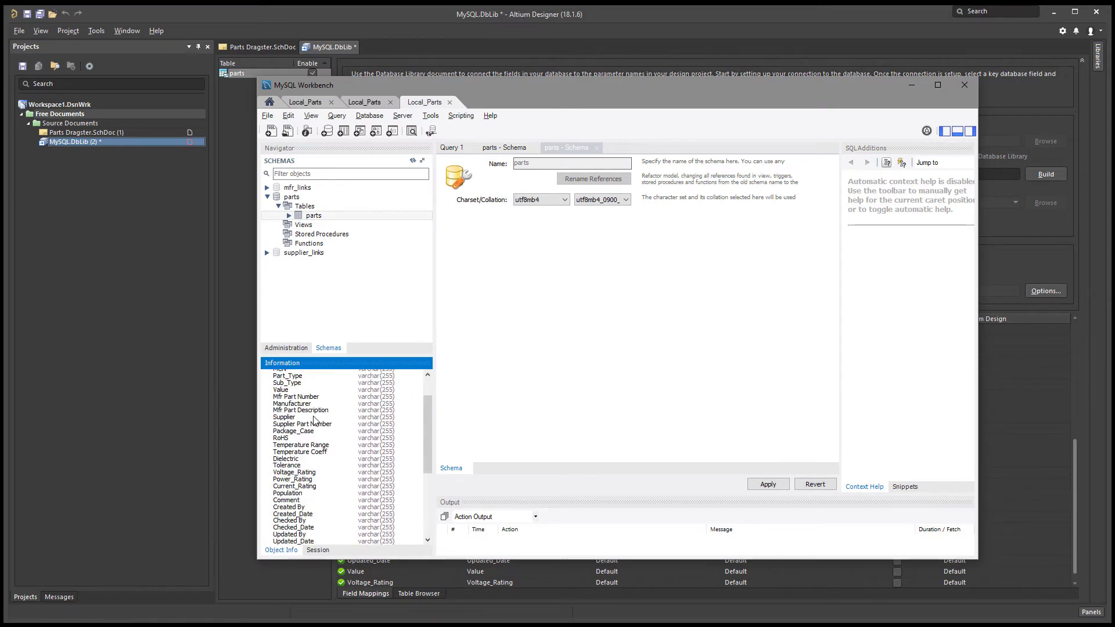
scroll(312, 468, "down", 1)
scroll(312, 468, "up", 5)
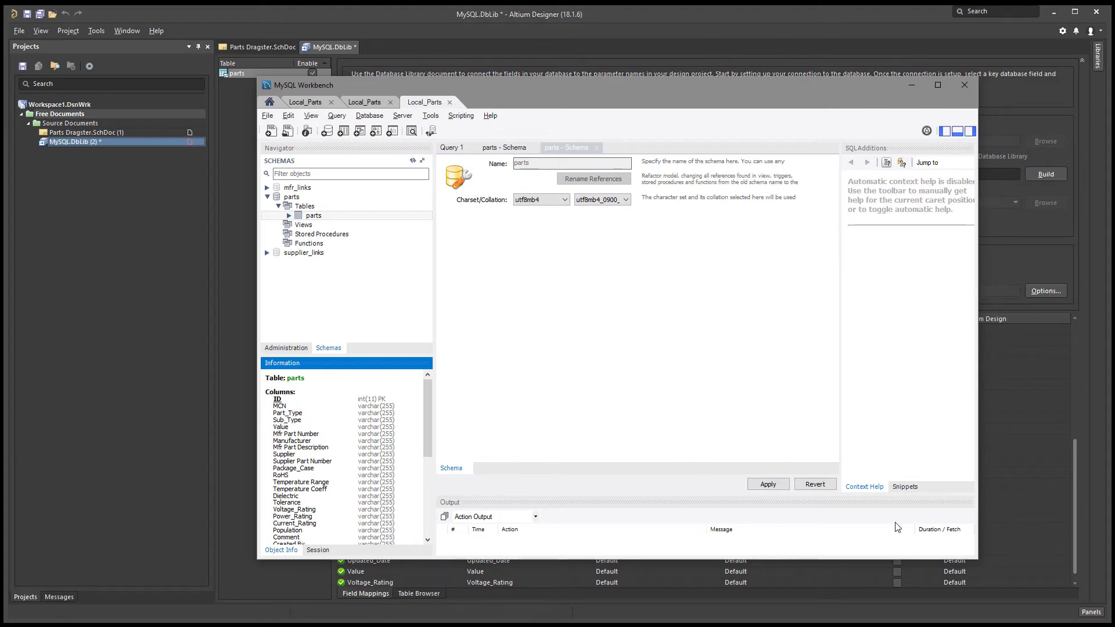
mouse_move(522, 93)
left_mouse_down()
mouse_move(508, 127)
mouse_move(504, 105)
left_mouse_up()
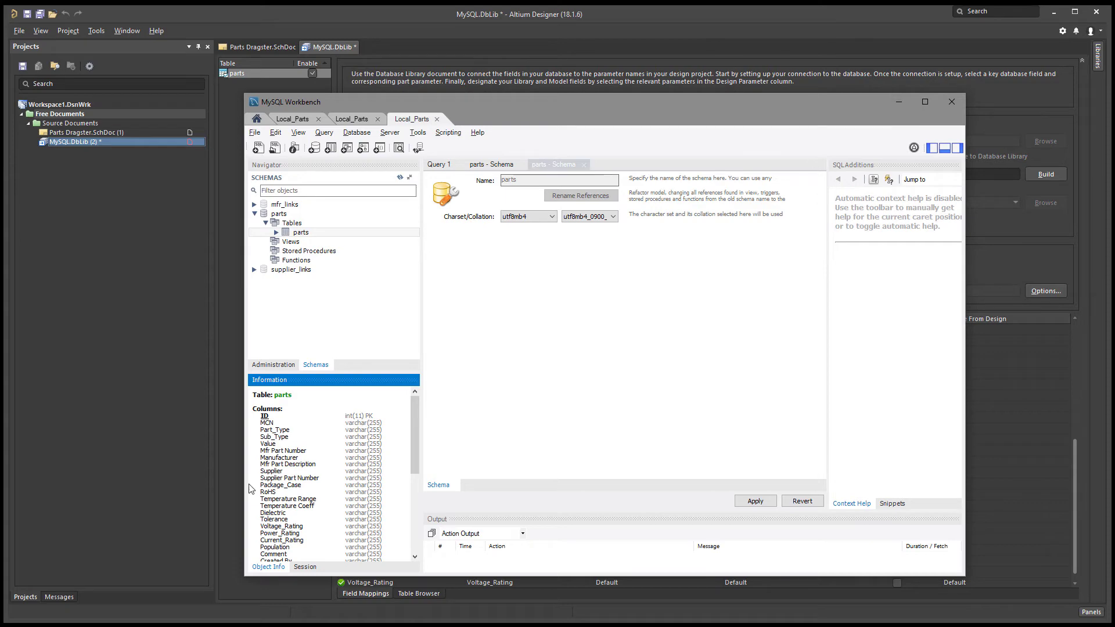
left_click(898, 101)
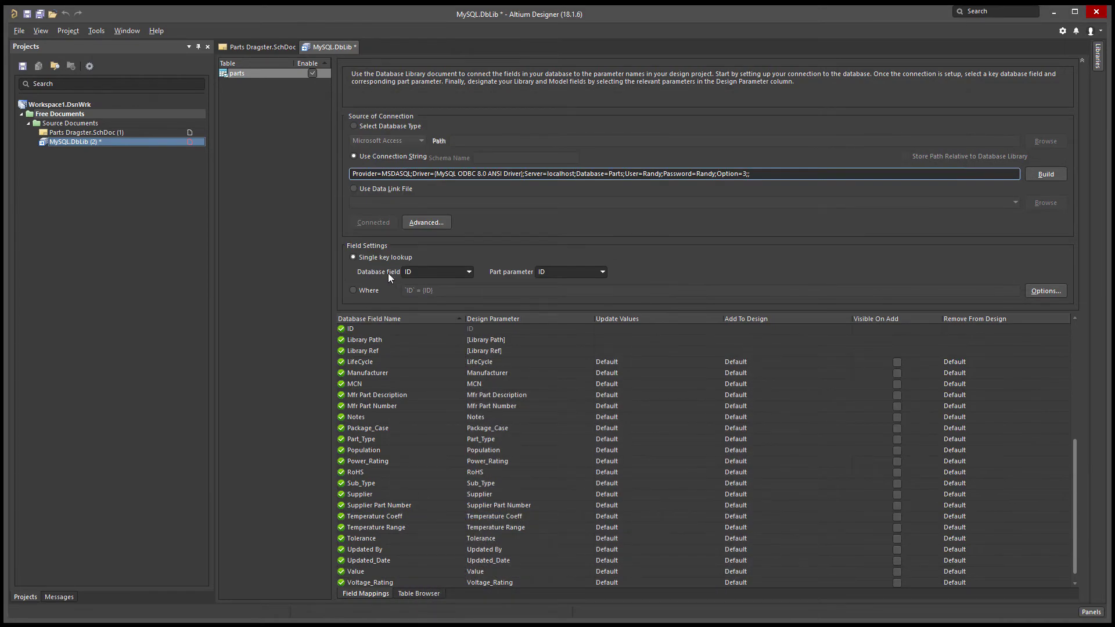
Step: Try Library Path as the lookup database field, then set it back to ID
left_click(467, 273)
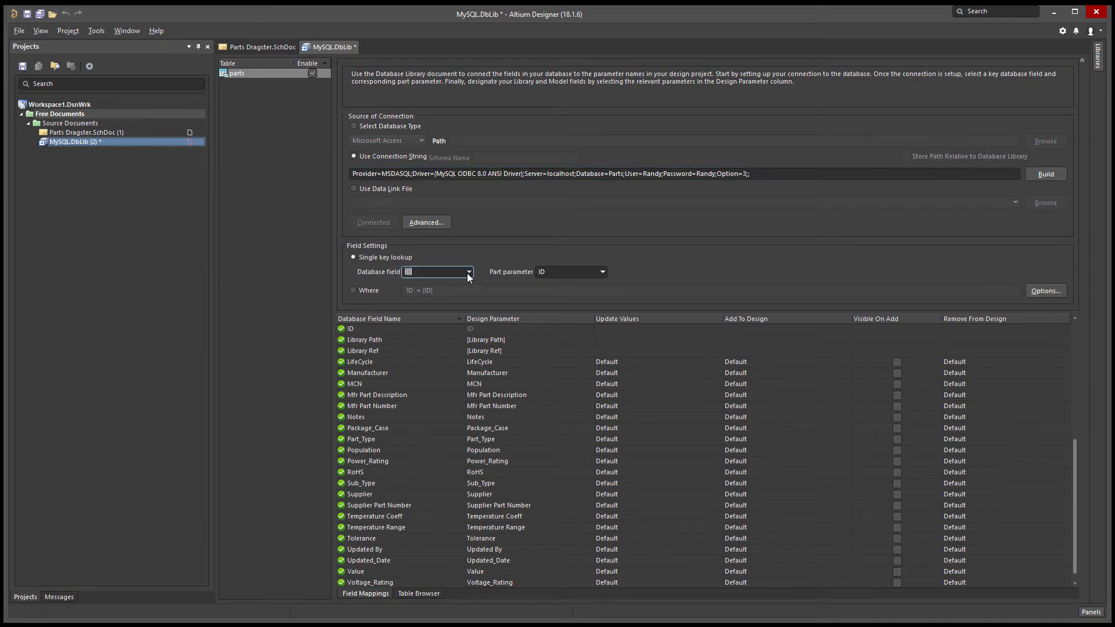
left_click(434, 289)
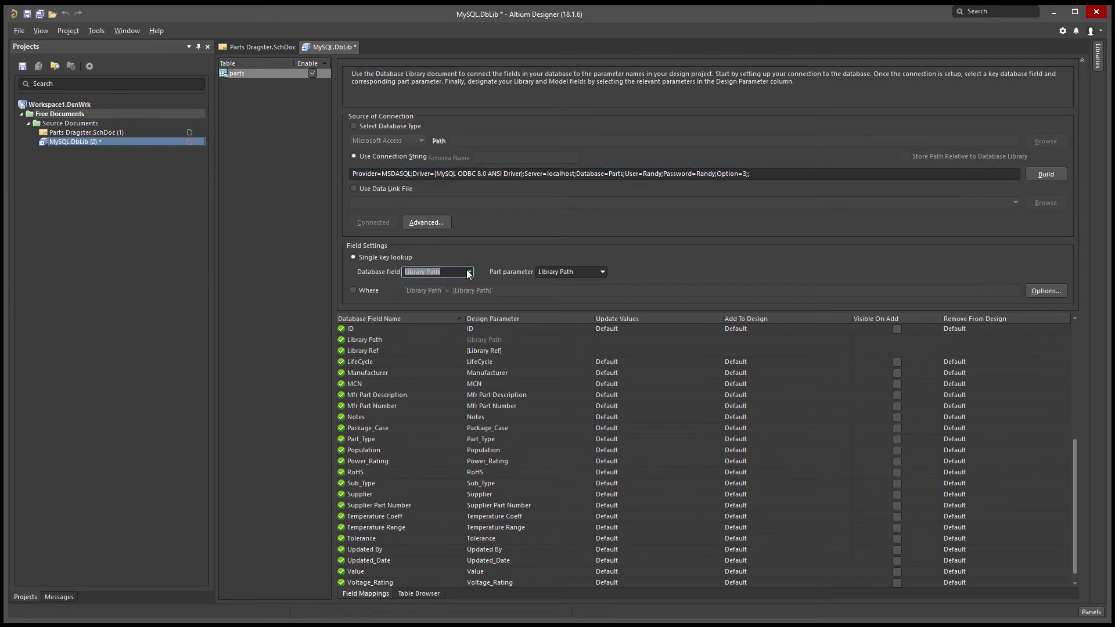
left_click(469, 273)
scroll(433, 313, "up", 3)
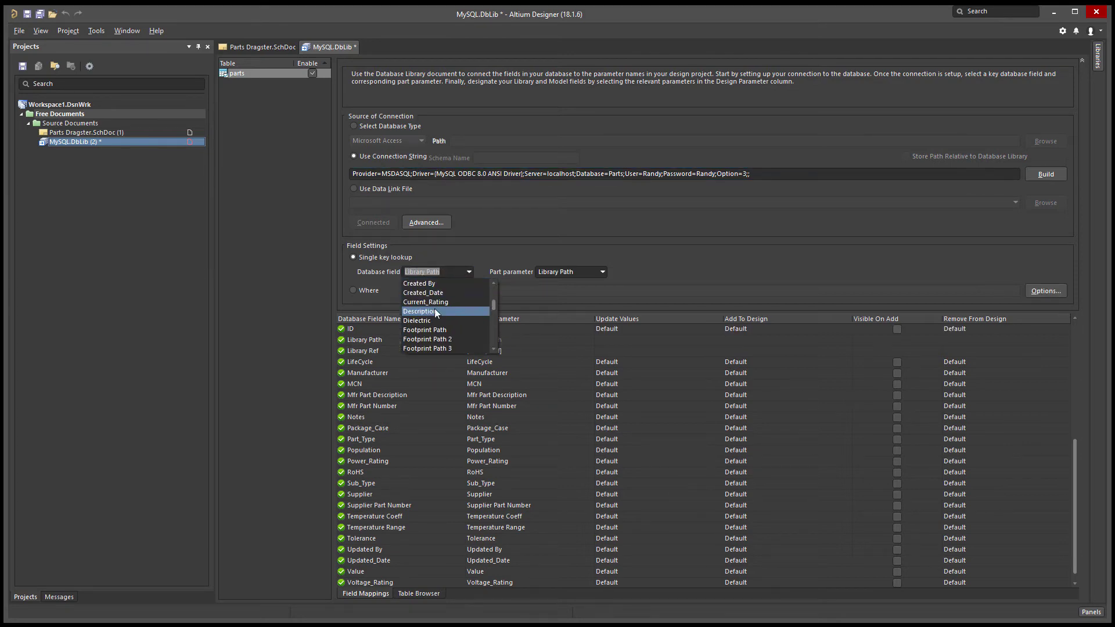
scroll(435, 308, "down", 3)
left_click(419, 297)
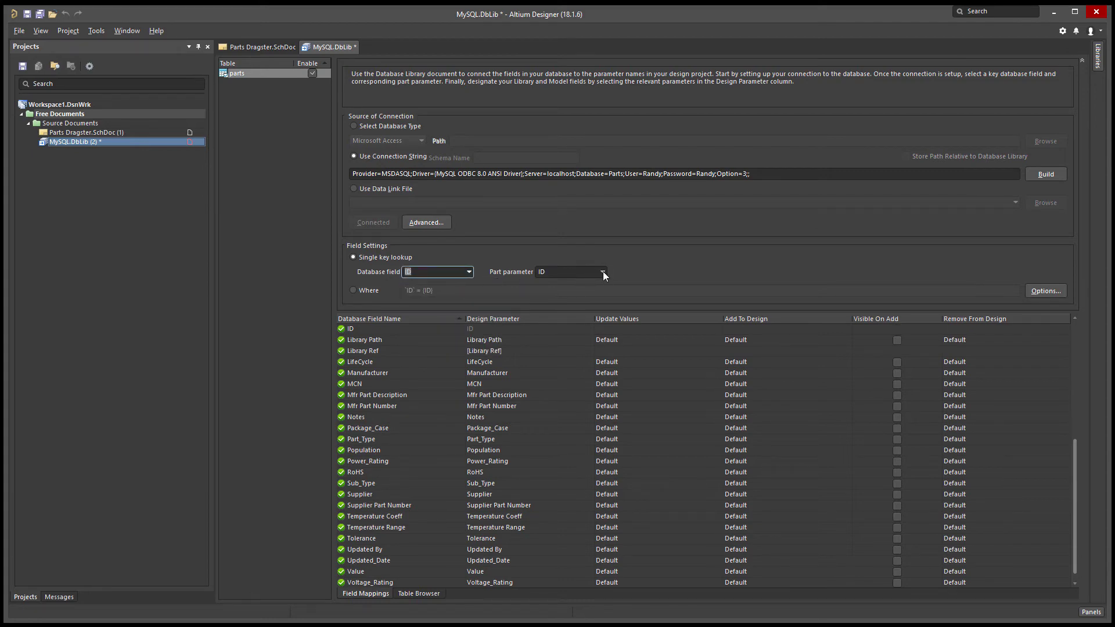
Step: Keep ID as the part parameter and save the MySQL.DbLib library
left_click(603, 272)
left_click(587, 273)
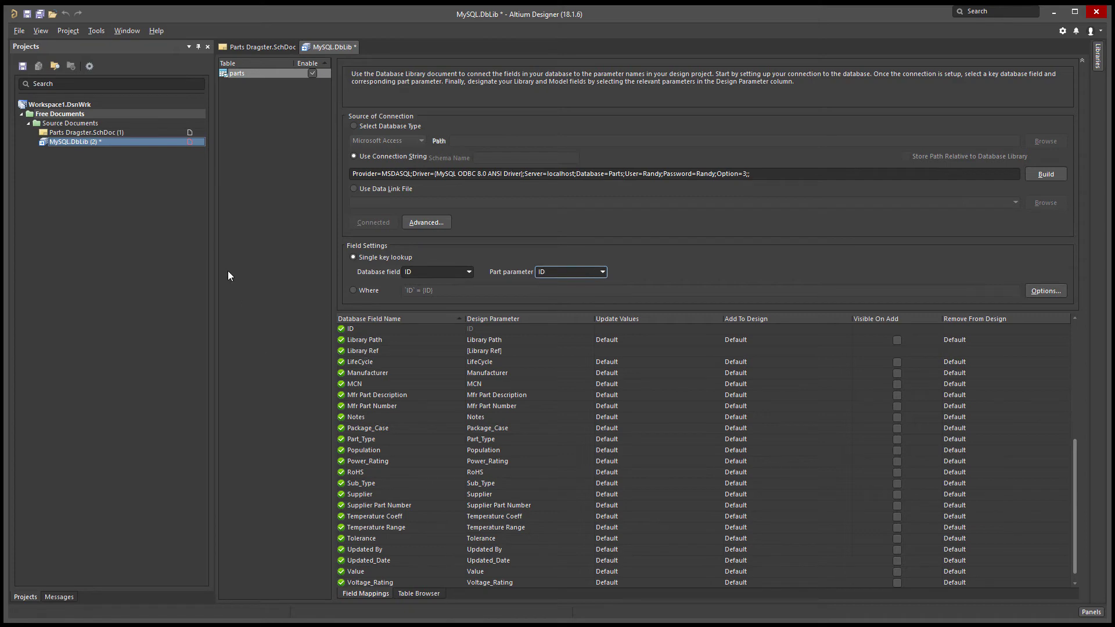
right_click(131, 141)
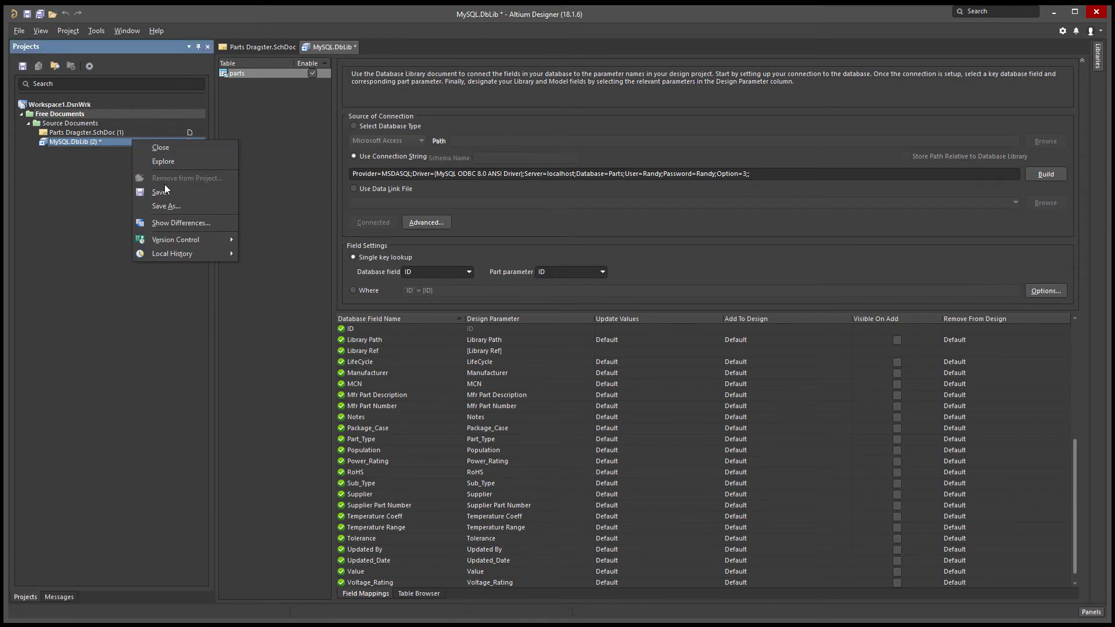
left_click(169, 191)
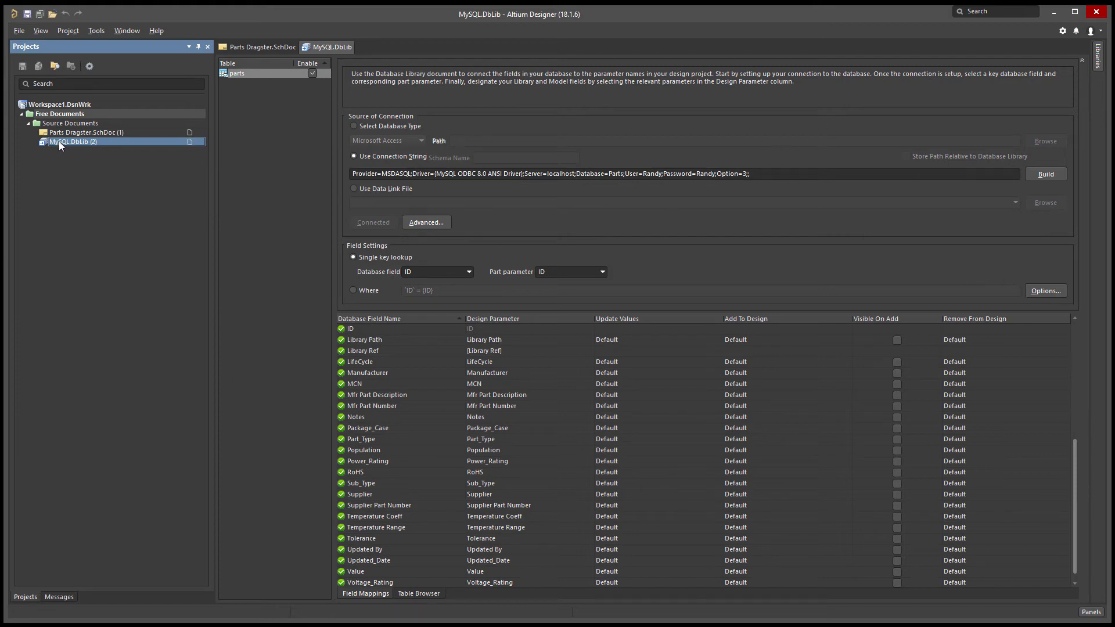
Step: Minimize Altium and open the Parts configuration form showing the MySQL connection string and Parts_MySQL80.dat
left_click(1055, 12)
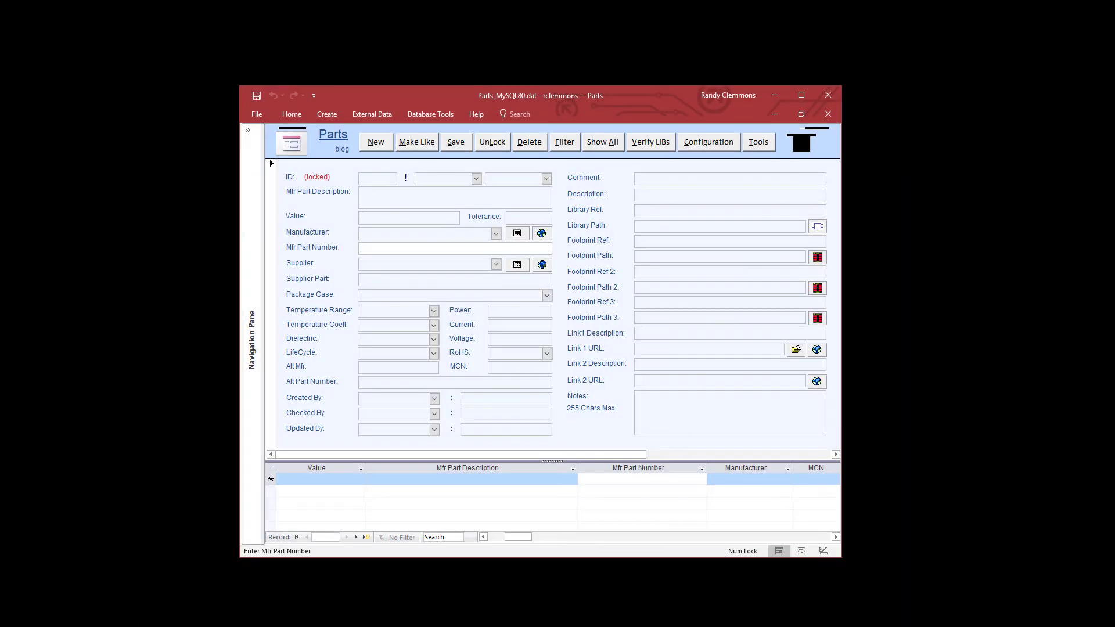
left_click_drag(370, 97, 321, 101)
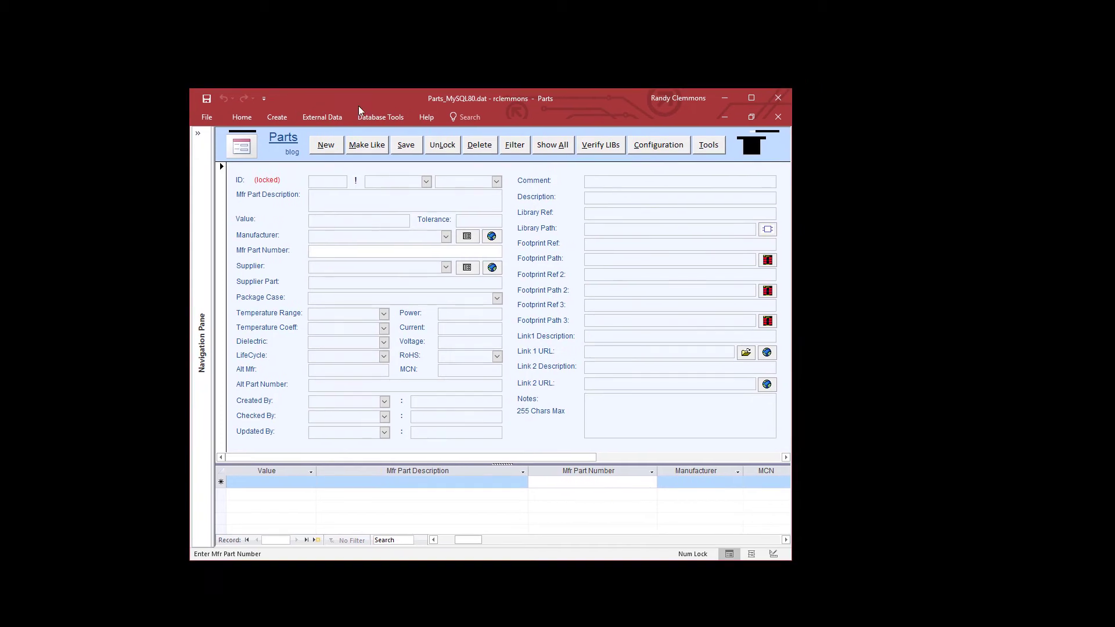
left_click(658, 145)
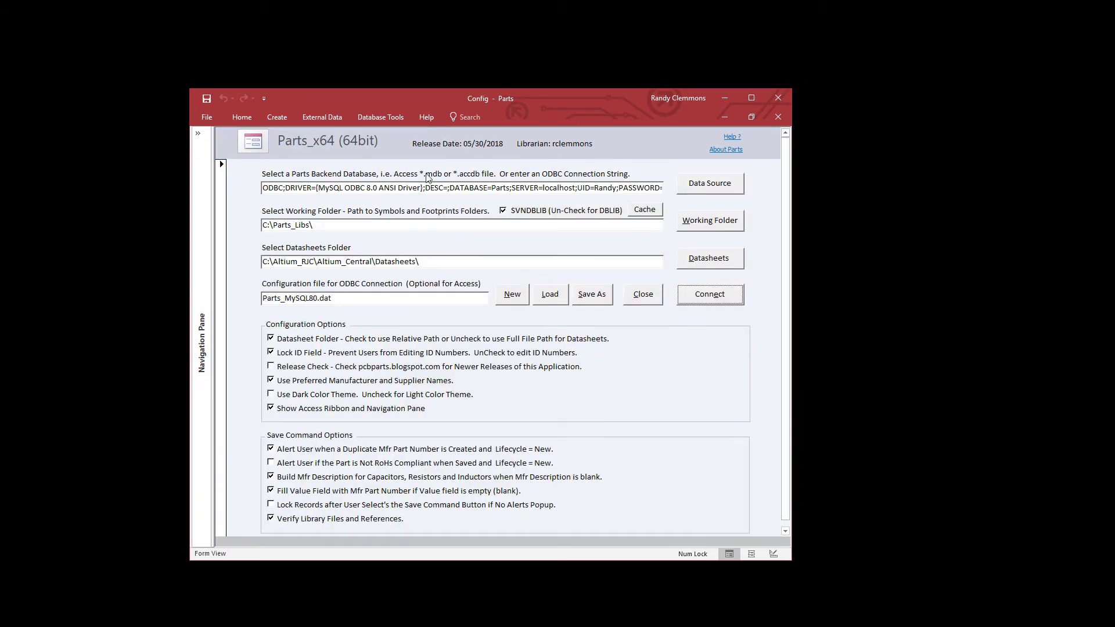
Step: Go up to Parts_x64, enter the Parts_Backend folder and open Parts_Backend.accdb in Access
key("alt+Tab")
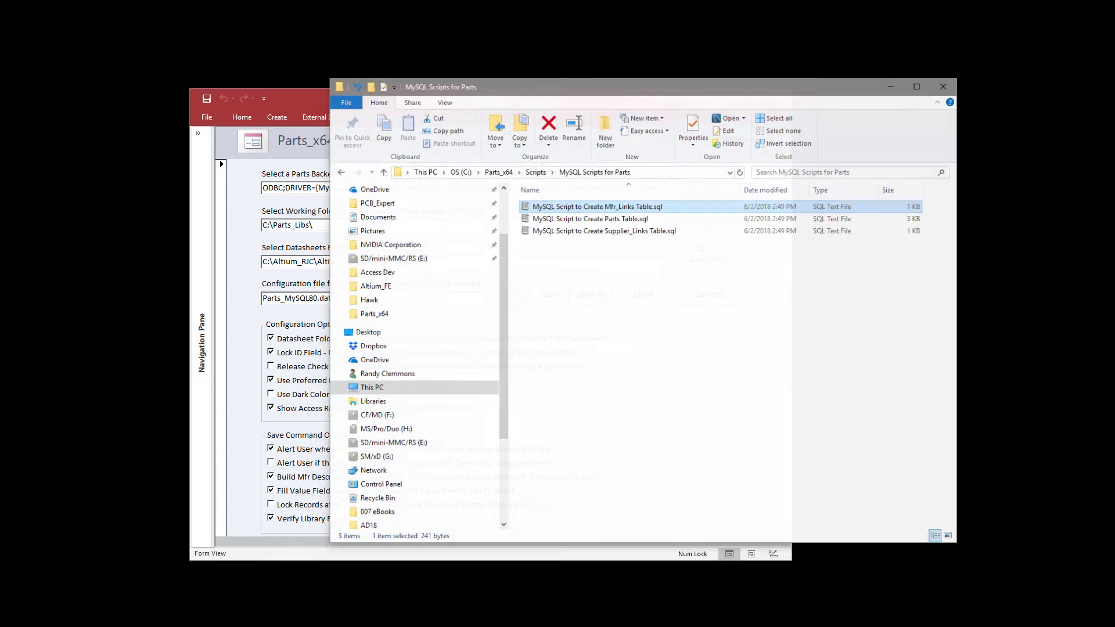
left_click_drag(589, 78, 451, 81)
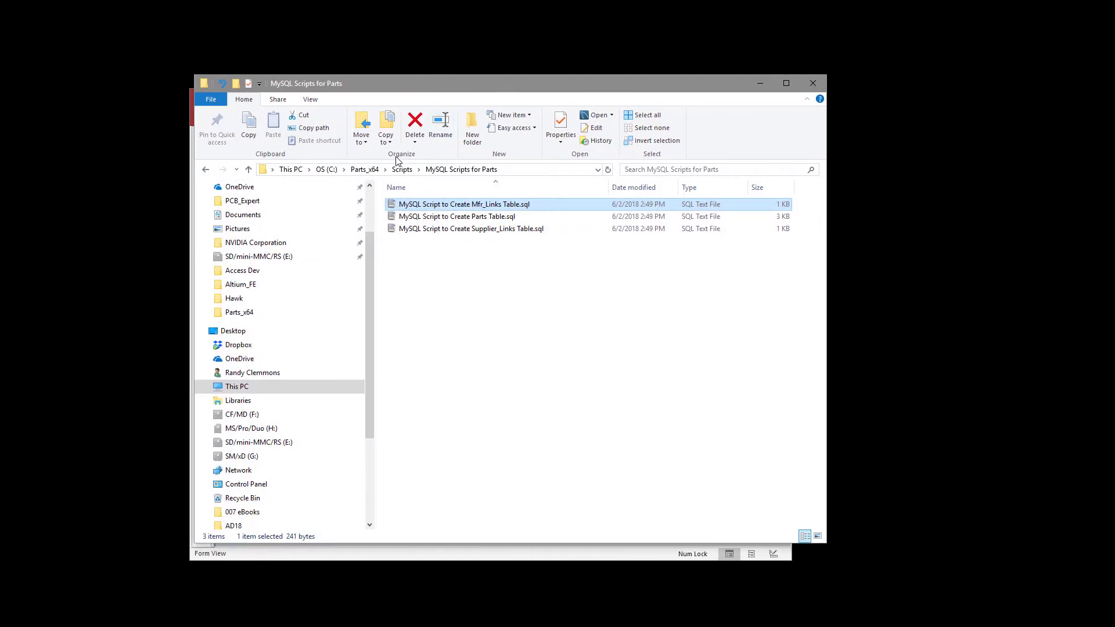
left_click(366, 170)
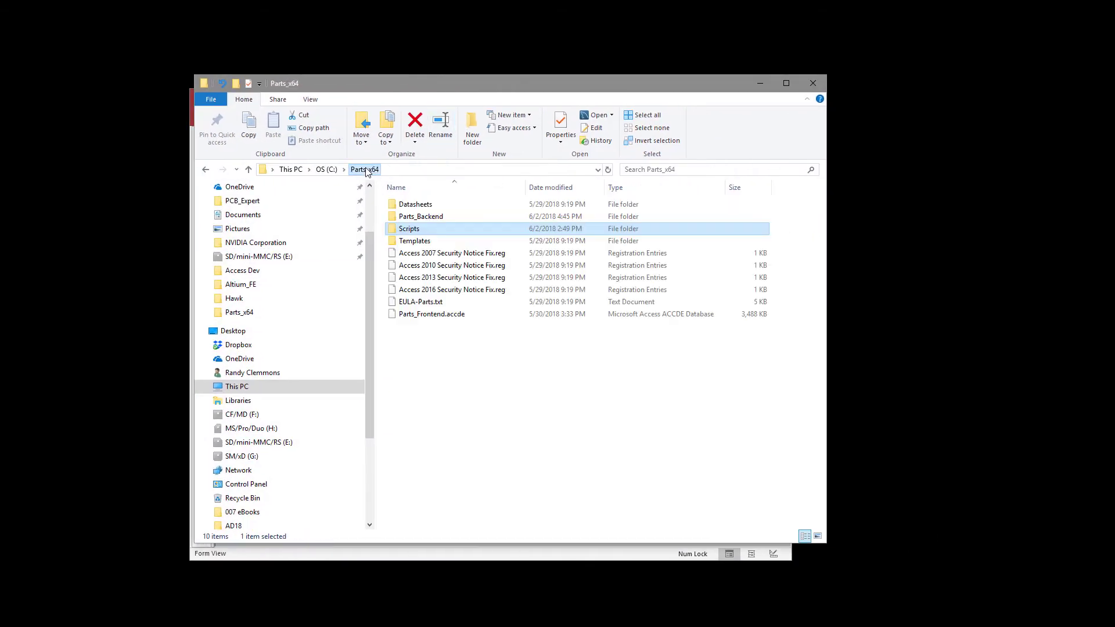
left_click(415, 220)
double_click(415, 219)
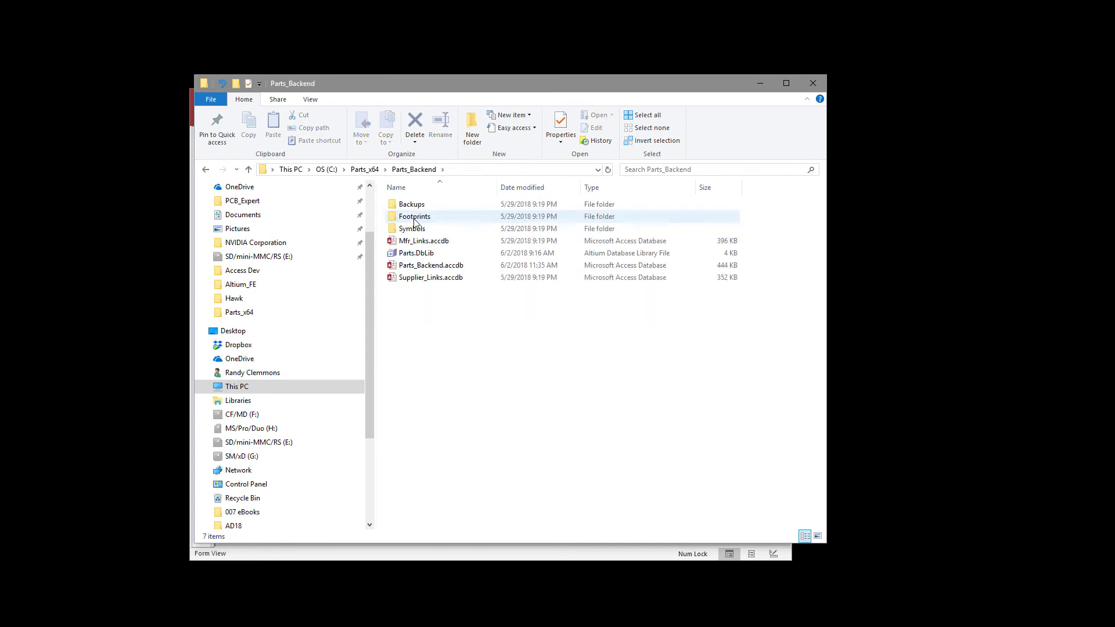
double_click(428, 266)
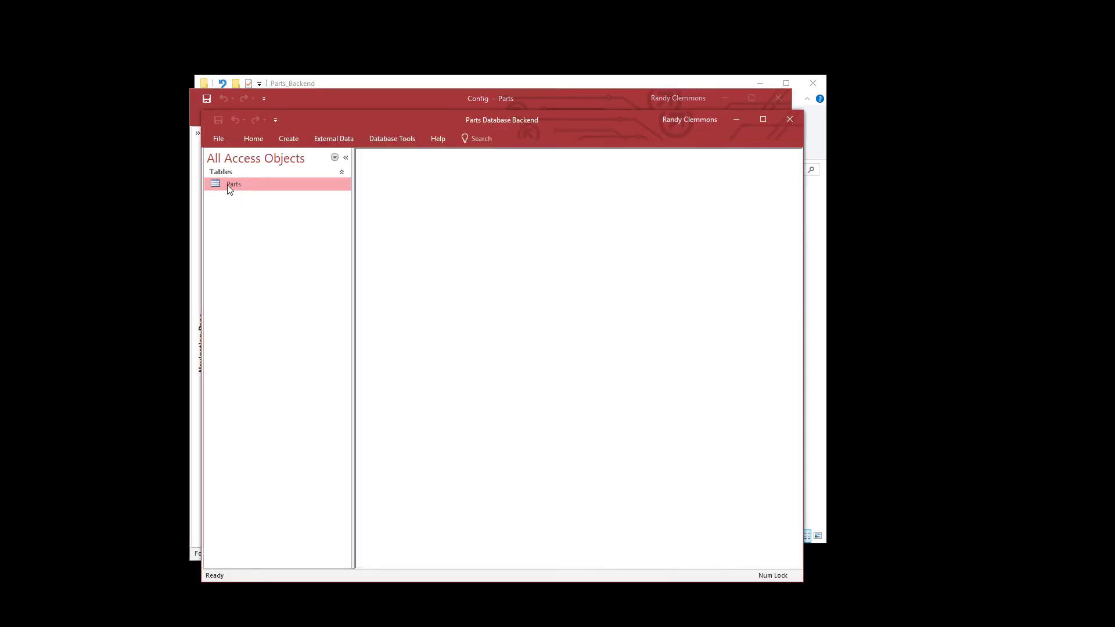
Step: Open the Parts table, review its 22 records maximized, then close the Parts_Backend database
double_click(232, 184)
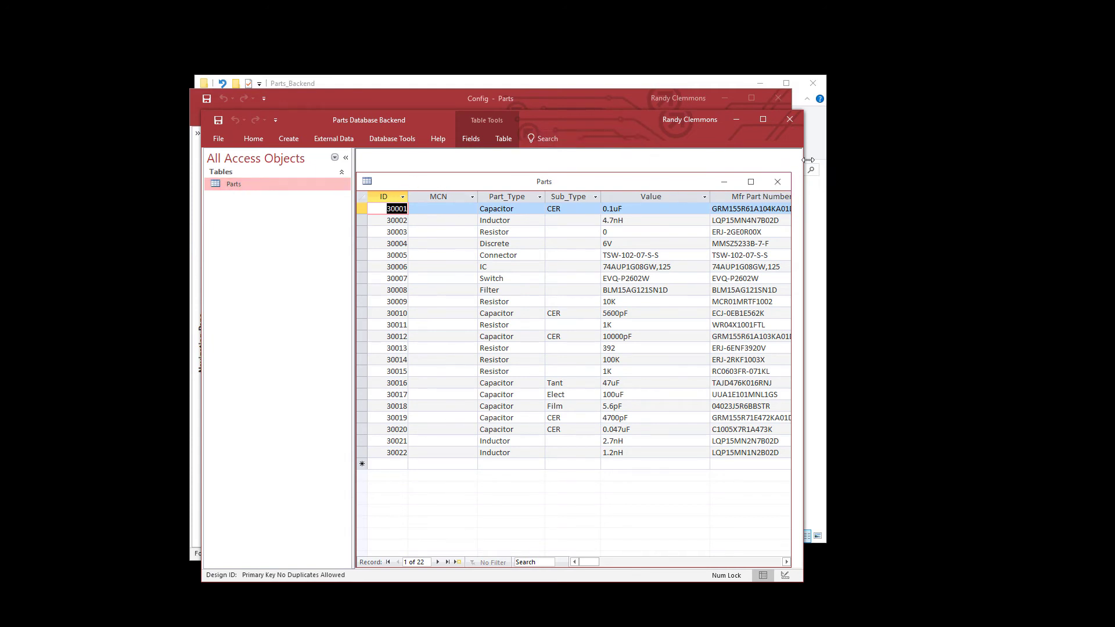
left_click_drag(803, 159, 934, 159)
double_click(517, 181)
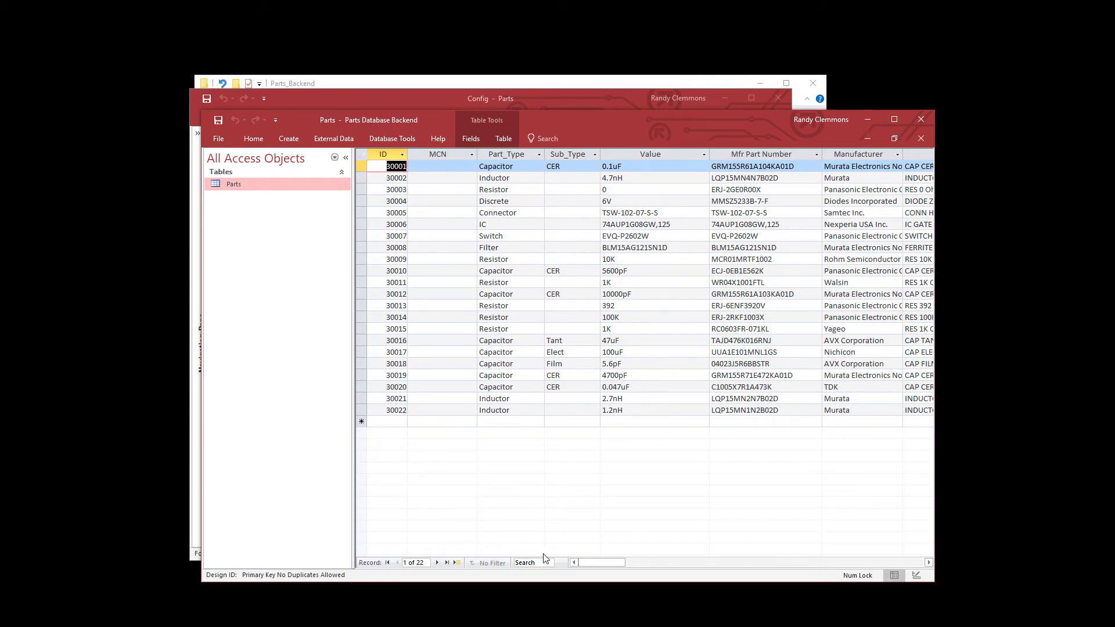
mouse_move(595, 568)
left_mouse_down()
mouse_move(906, 566)
mouse_move(595, 567)
left_mouse_up()
left_click(361, 178)
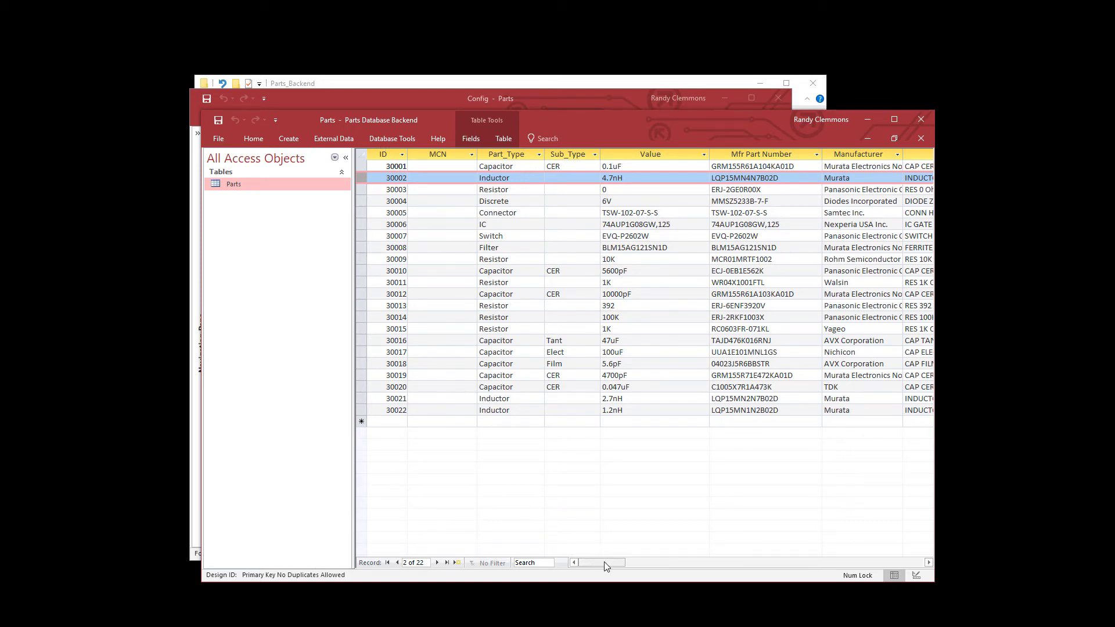
left_click_drag(604, 562, 687, 489)
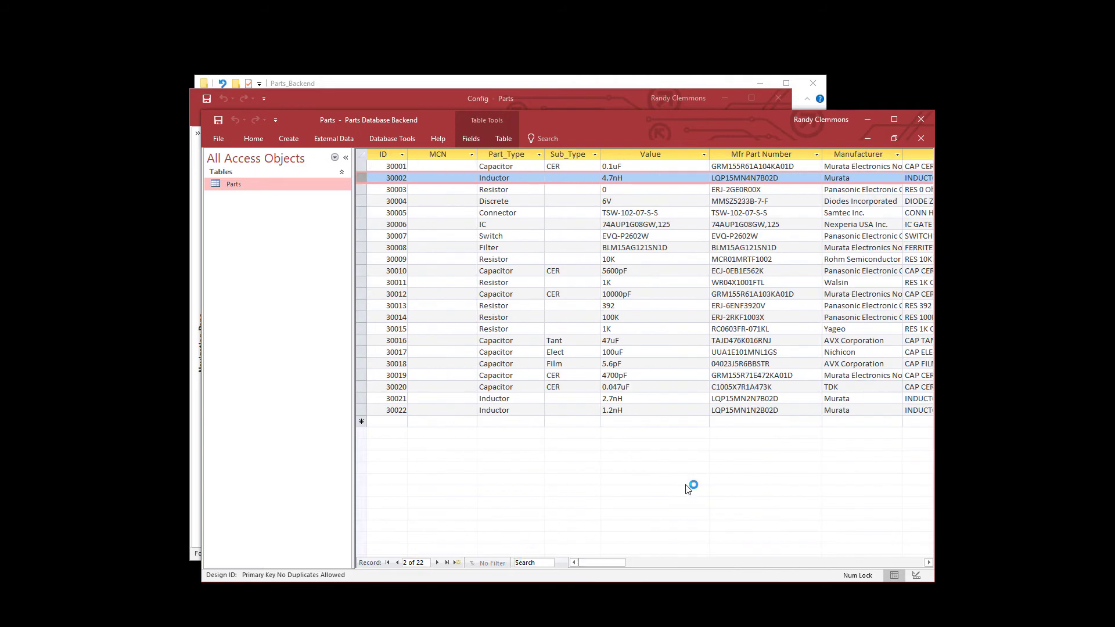
left_click(921, 120)
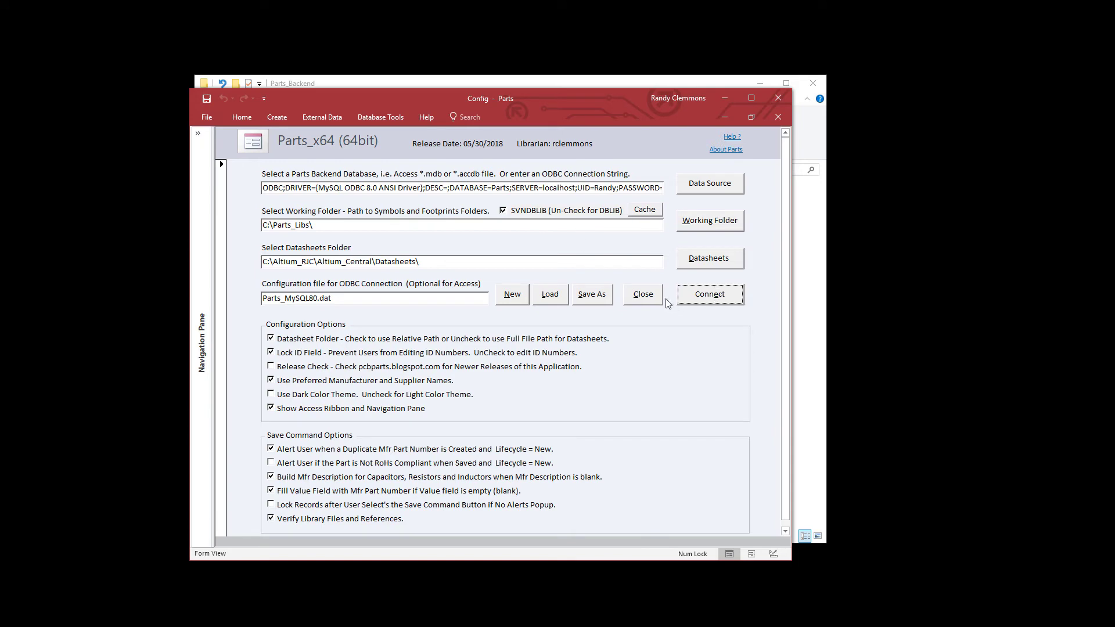
Step: Set the data source to C:\Parts_x64\Parts_Backend\Parts_Backend.accdb and connect to it
left_click(549, 295)
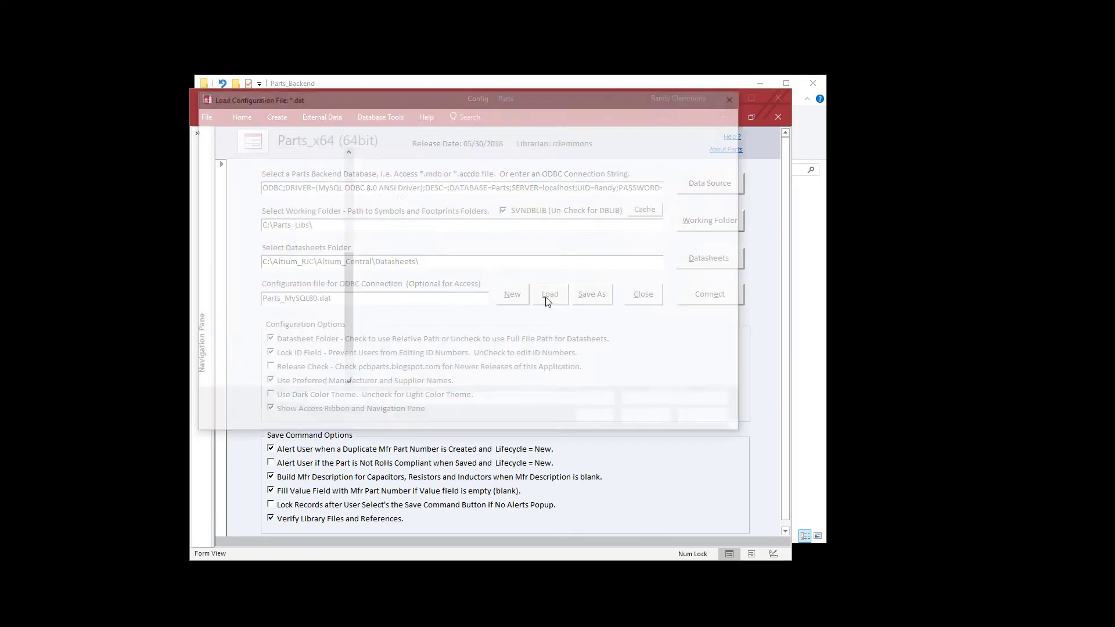
left_click(707, 423)
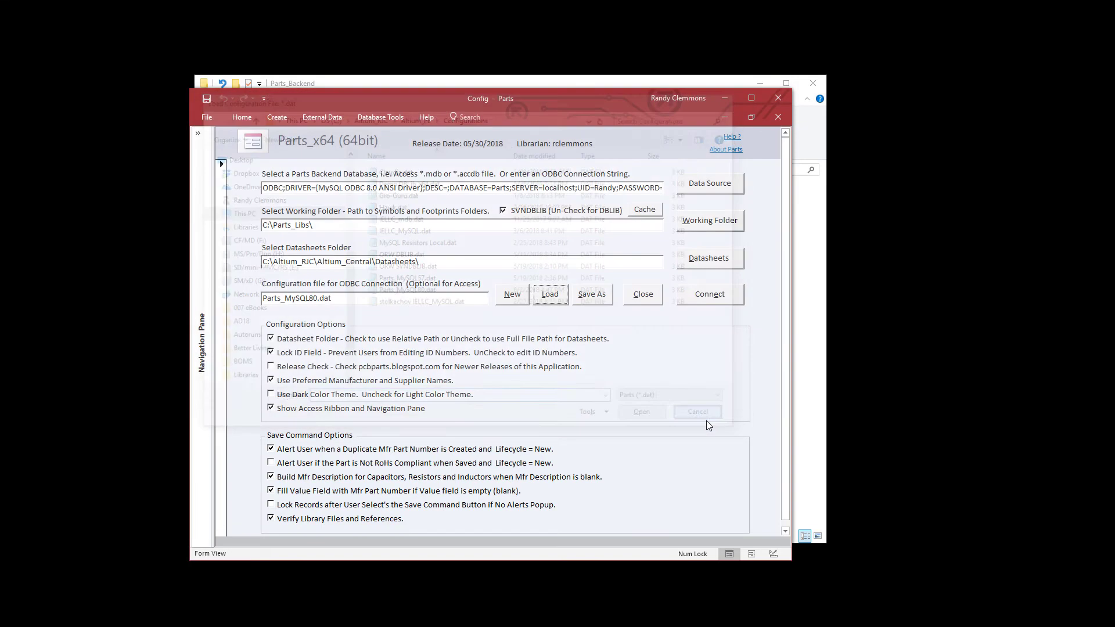
left_click(706, 184)
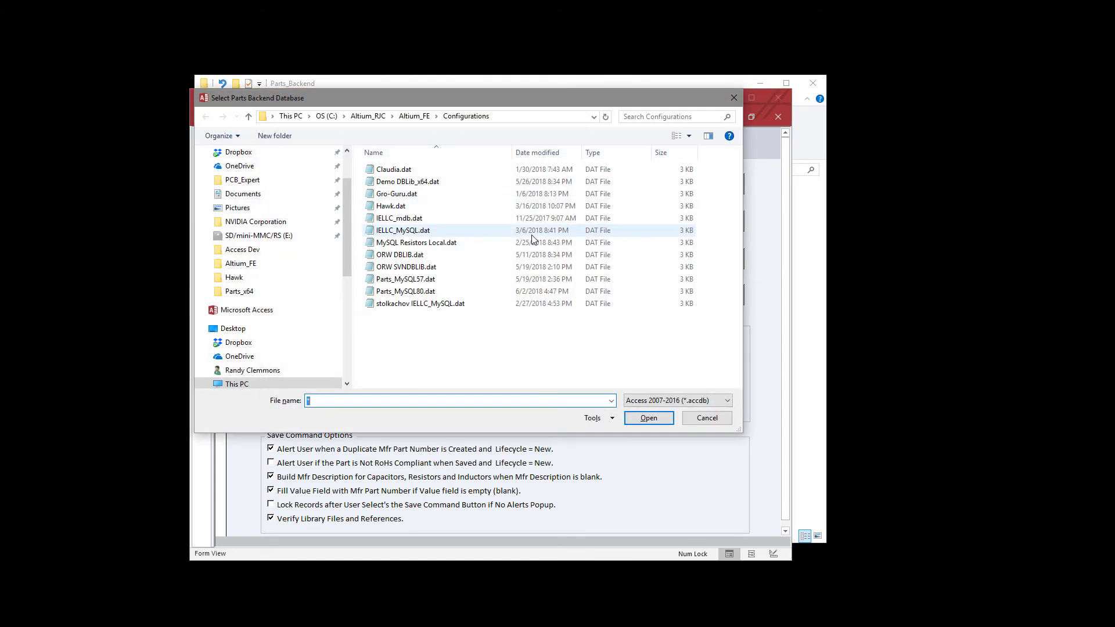
left_click(325, 117)
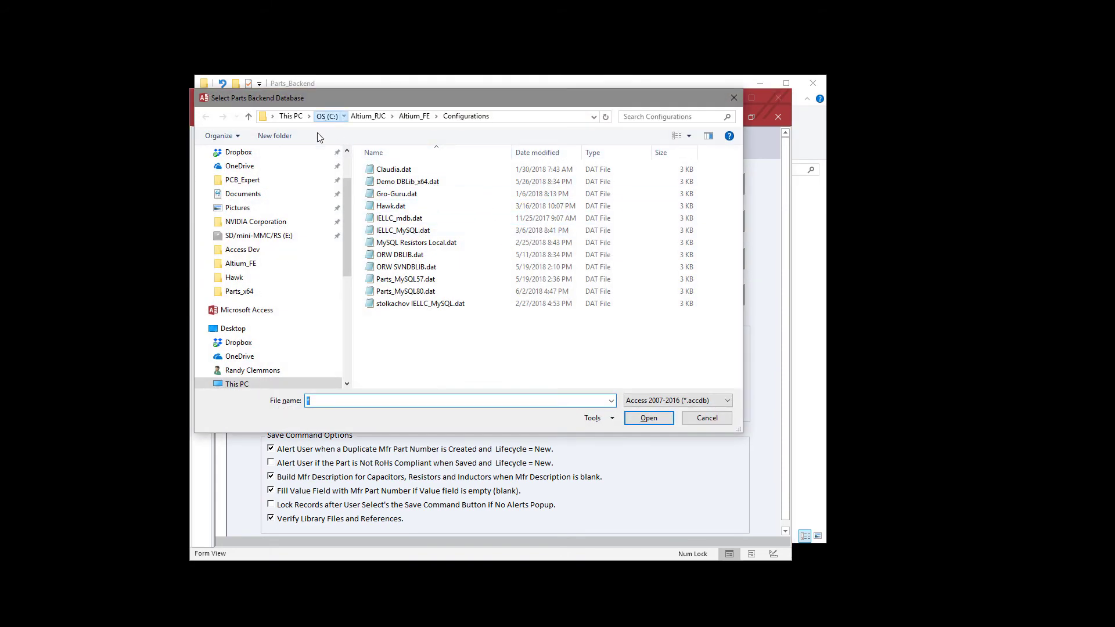
left_click(267, 292)
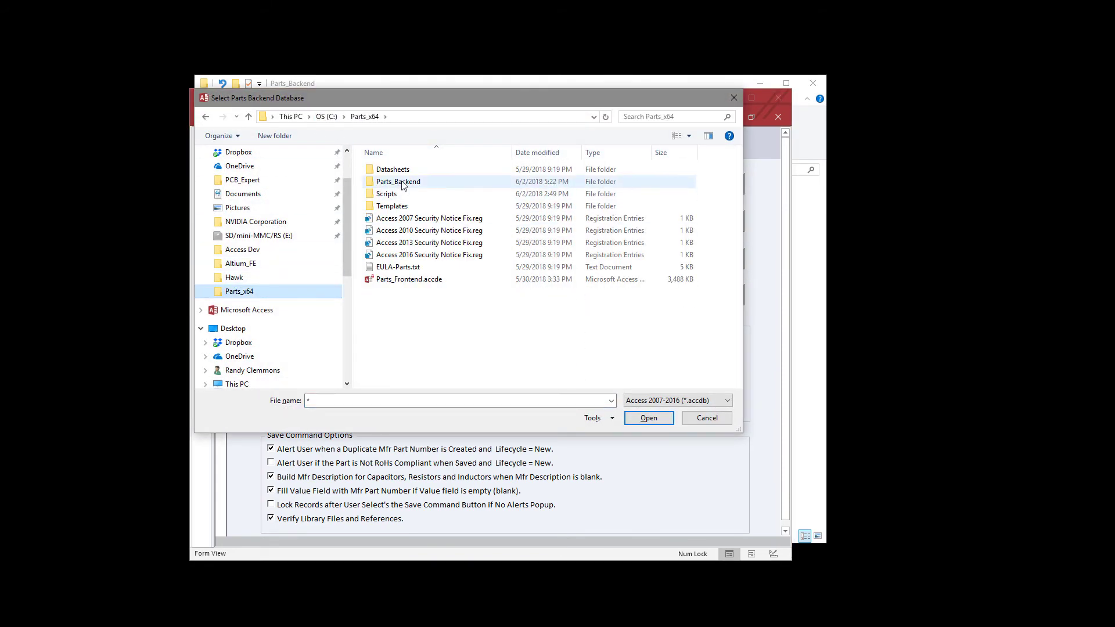
double_click(398, 182)
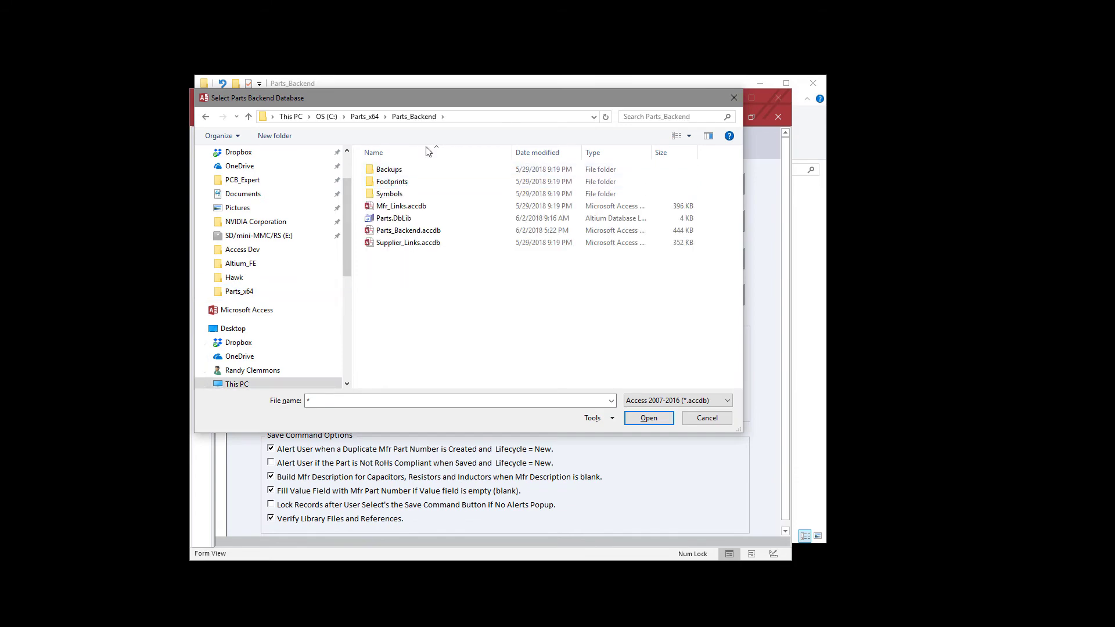
double_click(398, 234)
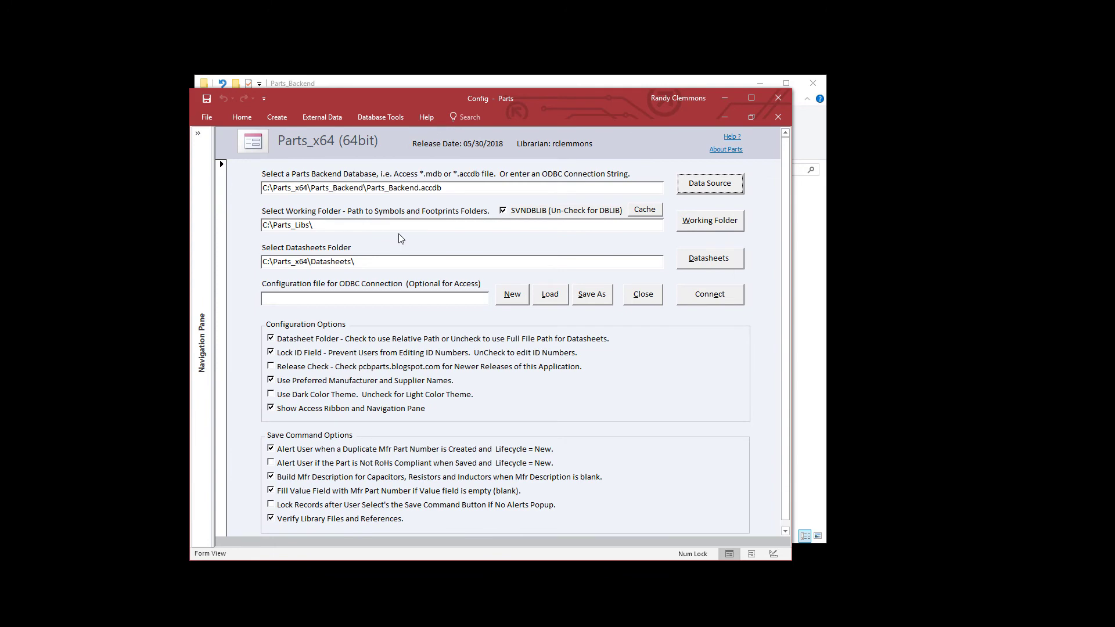
left_click(712, 296)
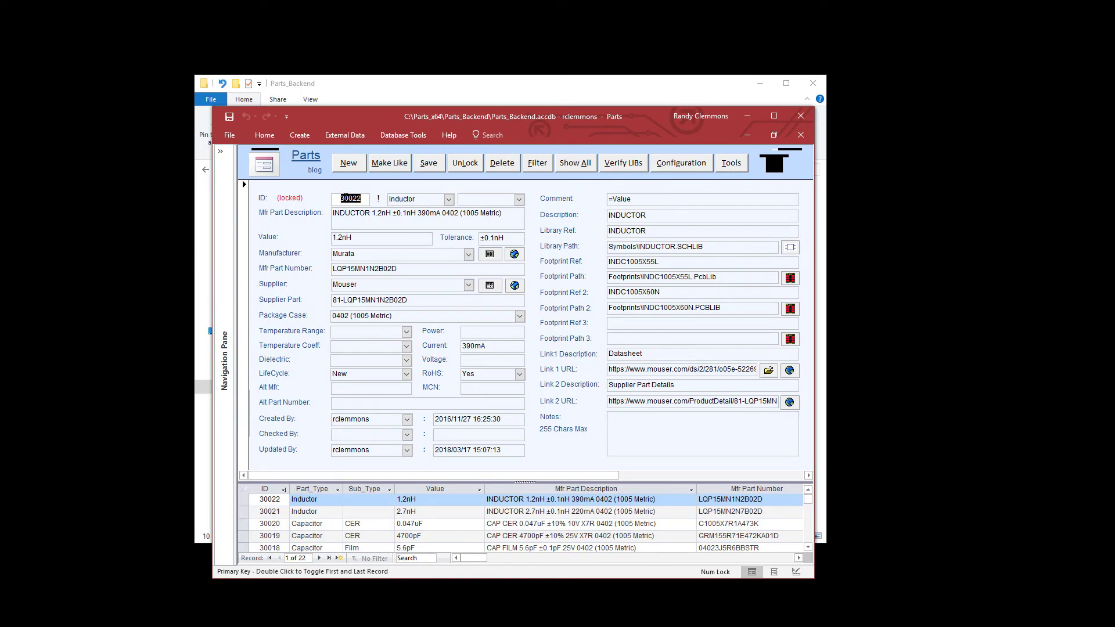
Step: Check records 30001 and 30022, then start exporting the Parts data to Excel
double_click(344, 198)
double_click(351, 198)
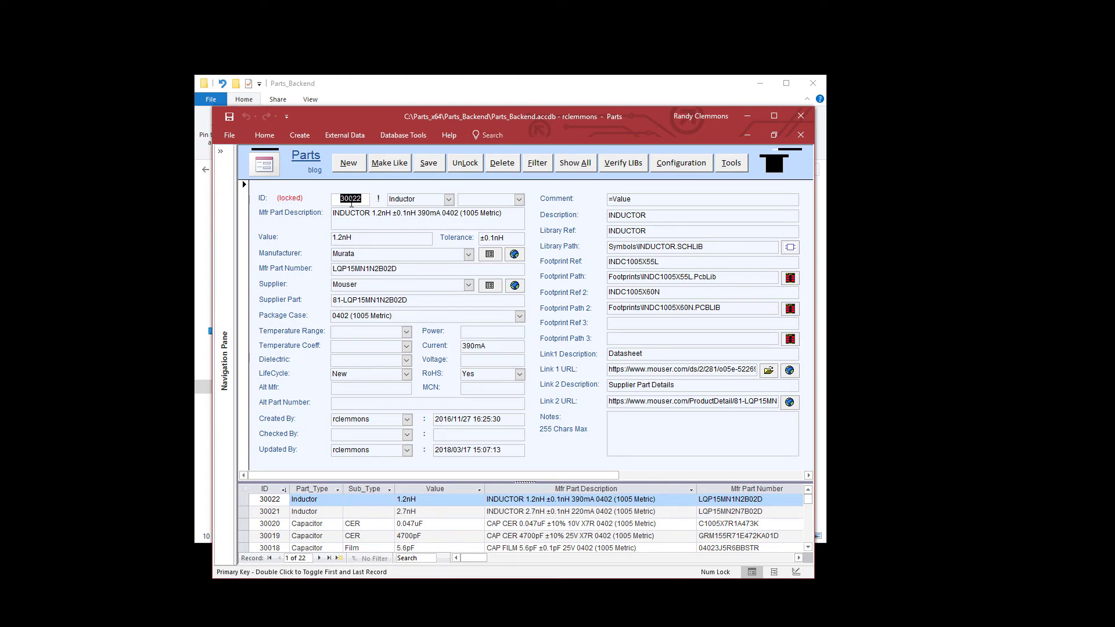
left_click(735, 166)
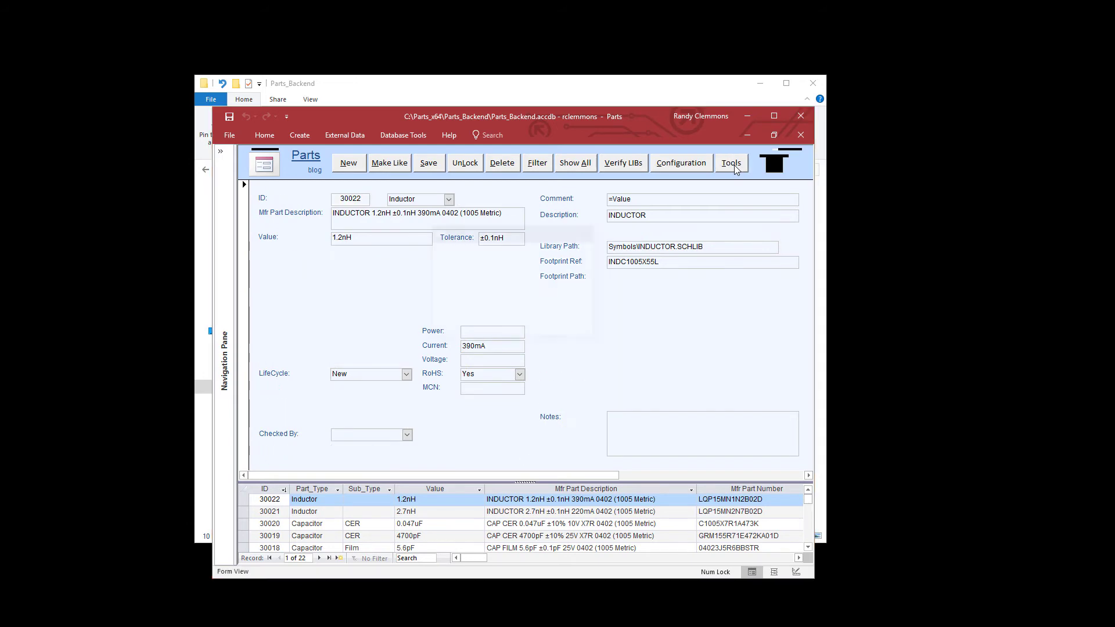
left_click(471, 292)
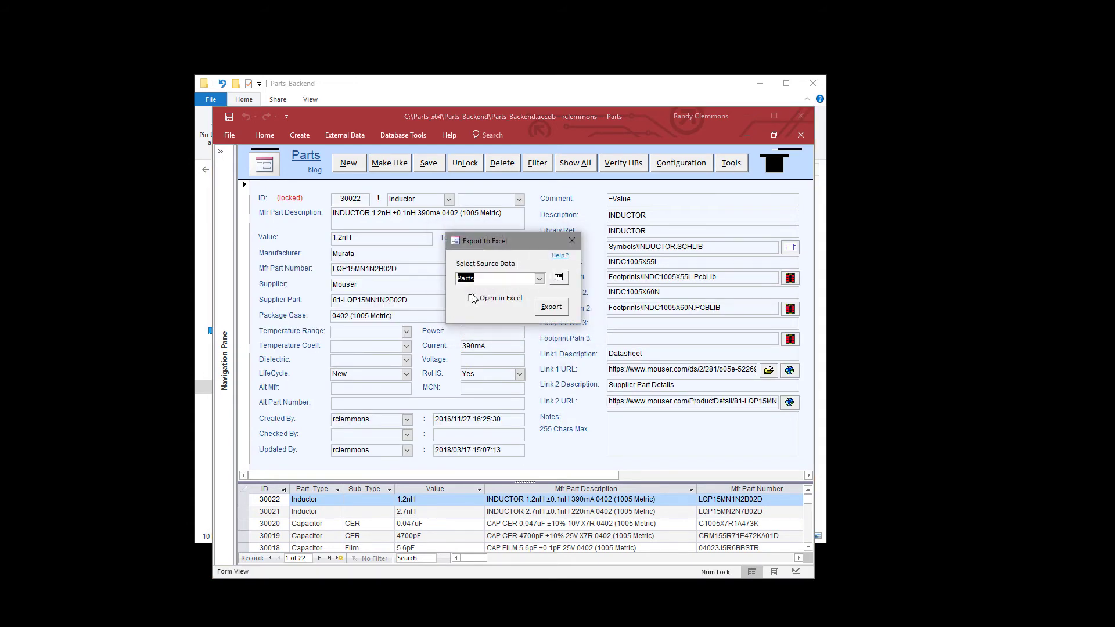
left_click(552, 312)
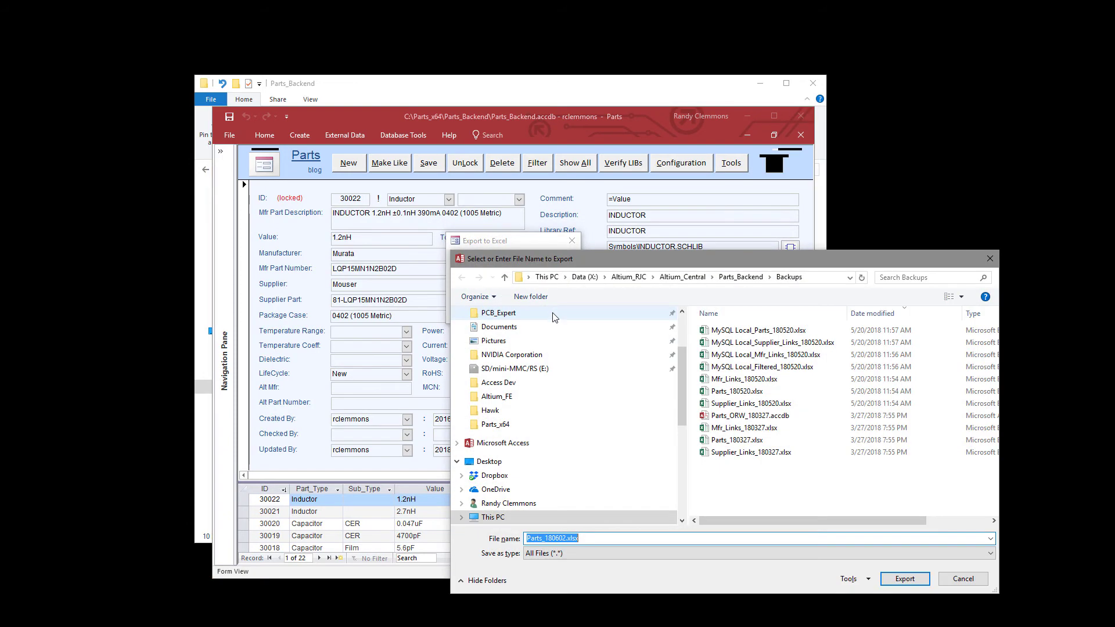
Step: Export to Backups\Parts_180317.xlsx, replacing the existing file, and return to Configuration
left_click(496, 425)
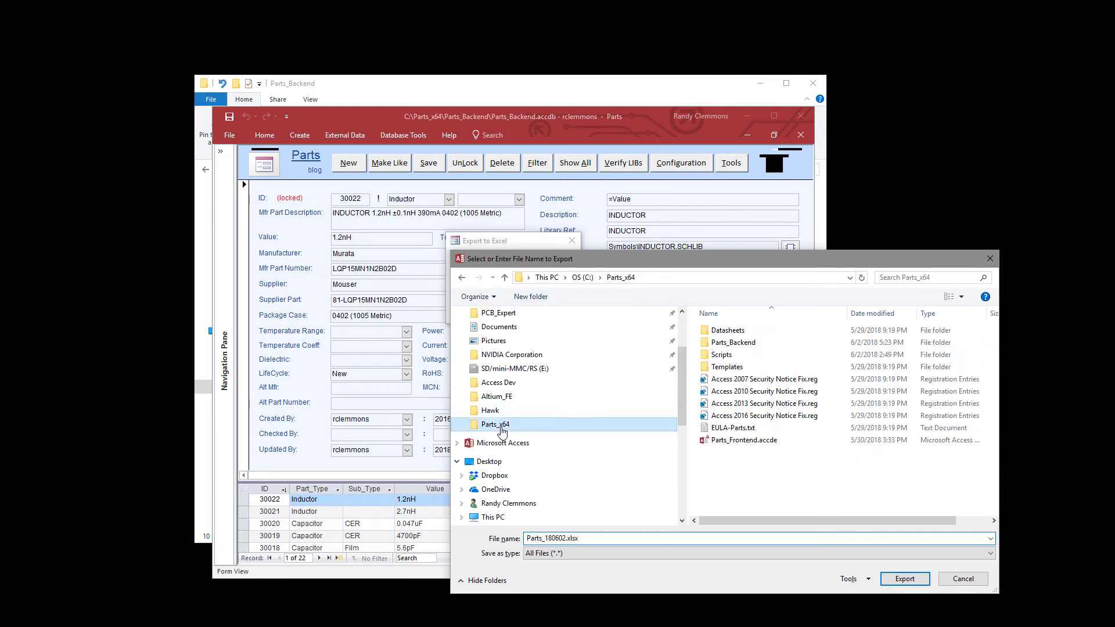
double_click(725, 344)
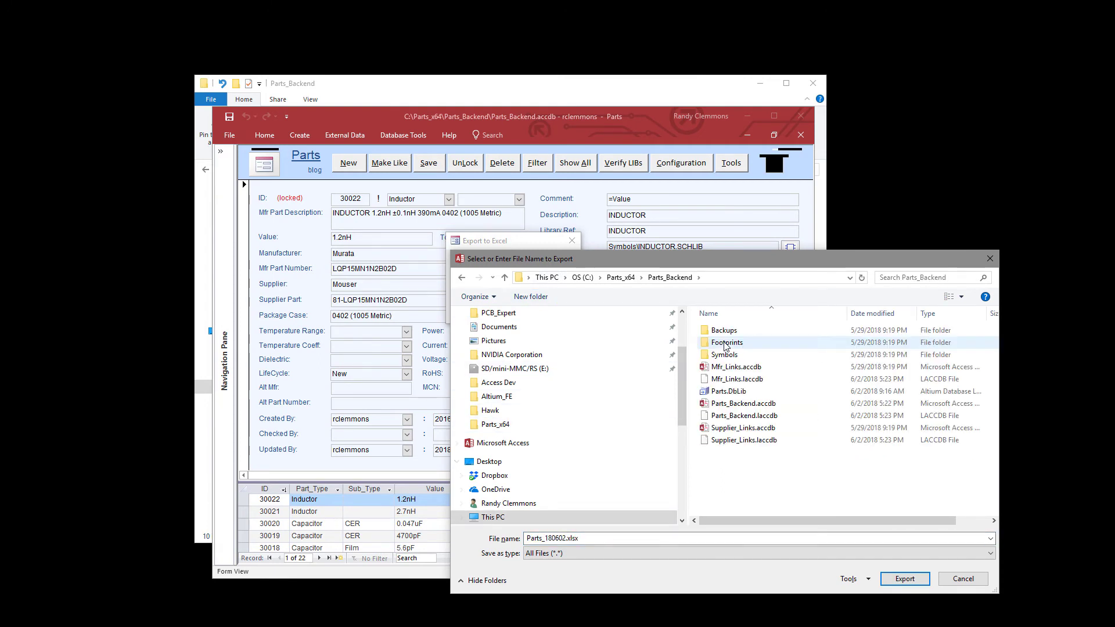
double_click(724, 330)
left_click(729, 343)
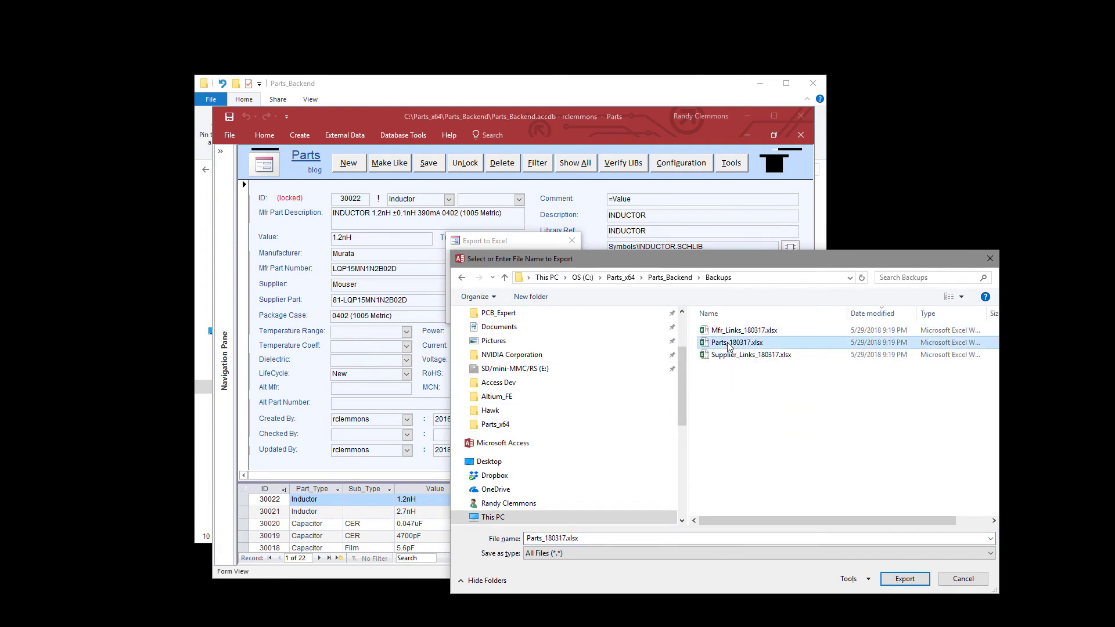
double_click(728, 343)
left_click(580, 343)
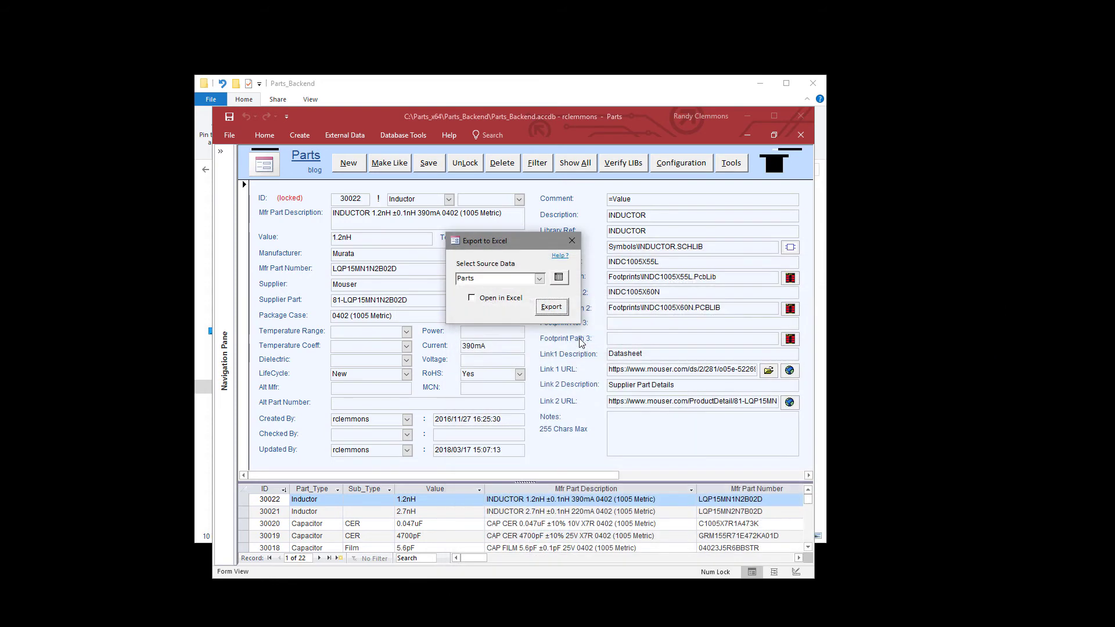
left_click(636, 382)
left_click(572, 240)
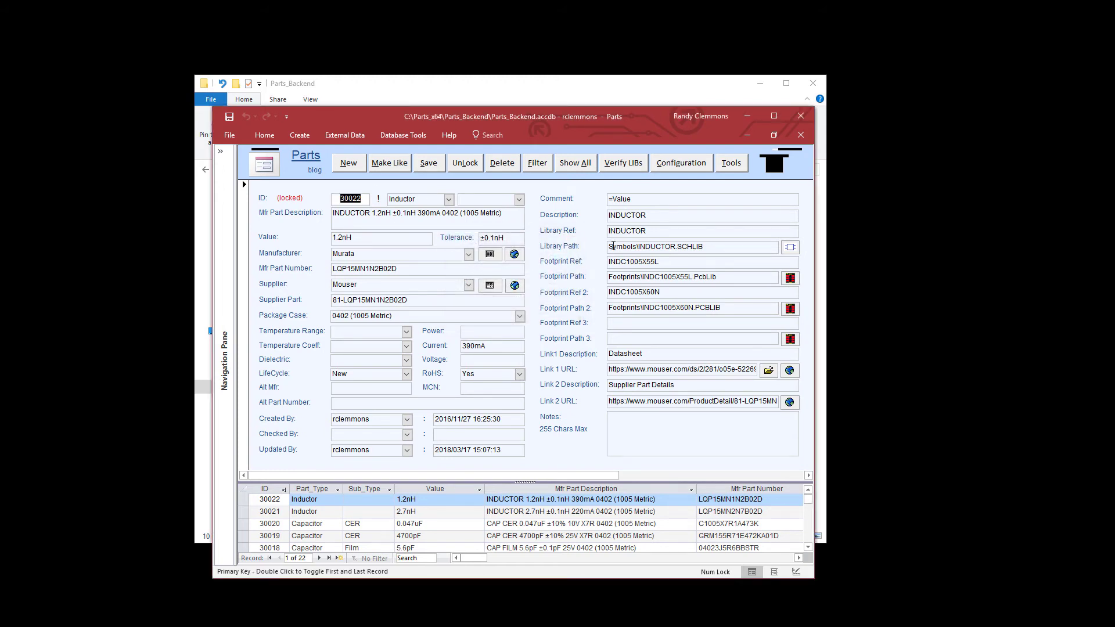
left_click(673, 165)
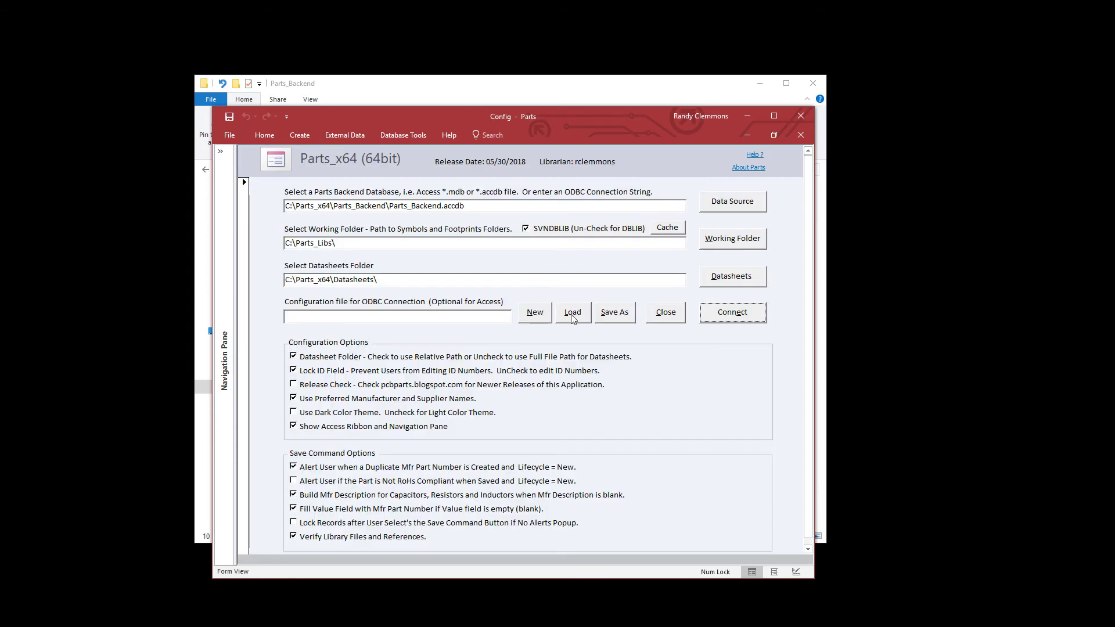
Step: Load the Parts_MySQL80.dat configuration, review its ODBC connection string, and open the parts form
left_click(572, 317)
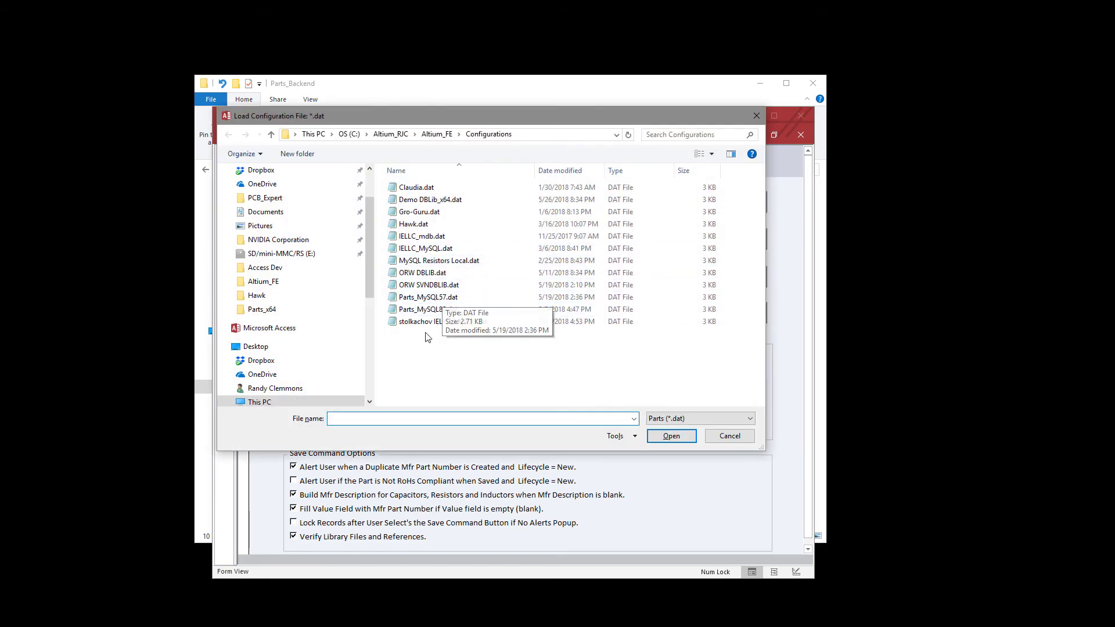
double_click(431, 309)
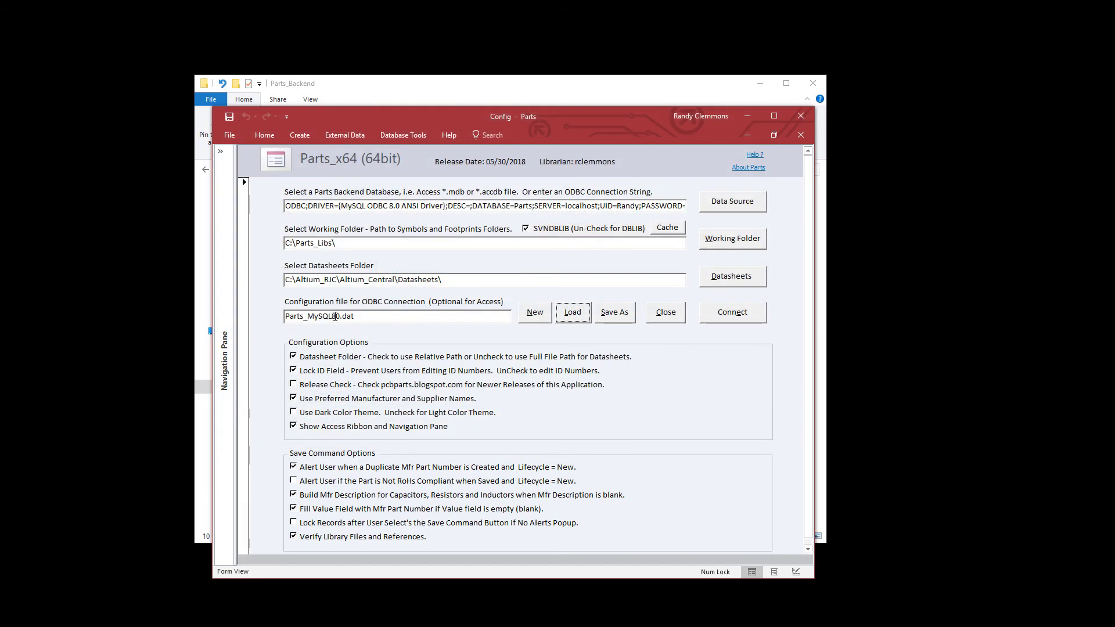
left_click(316, 207)
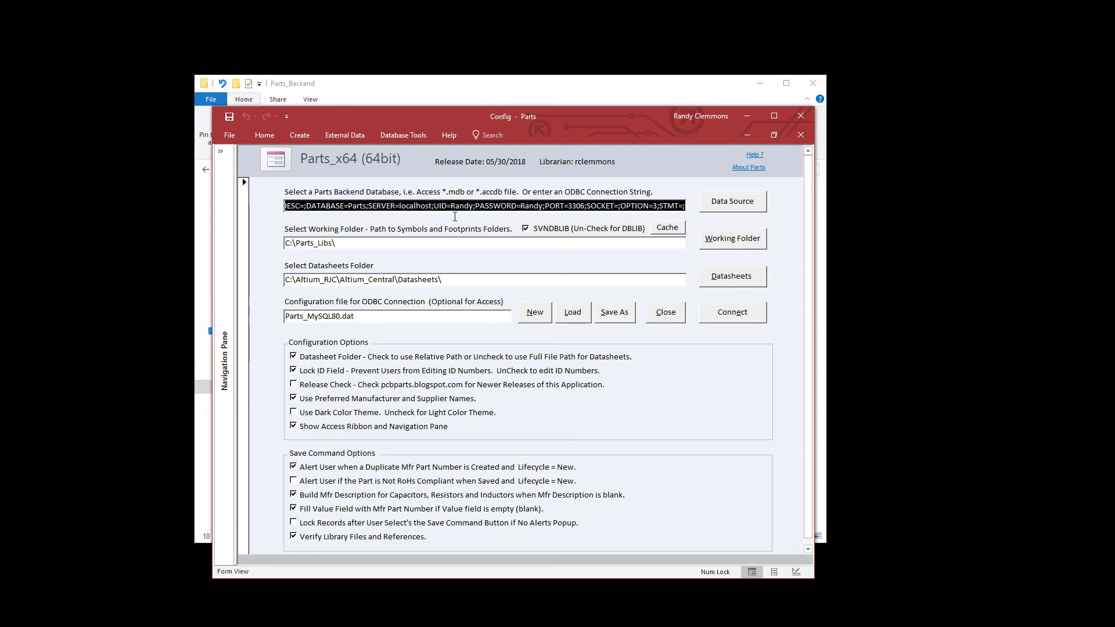
left_click(429, 207)
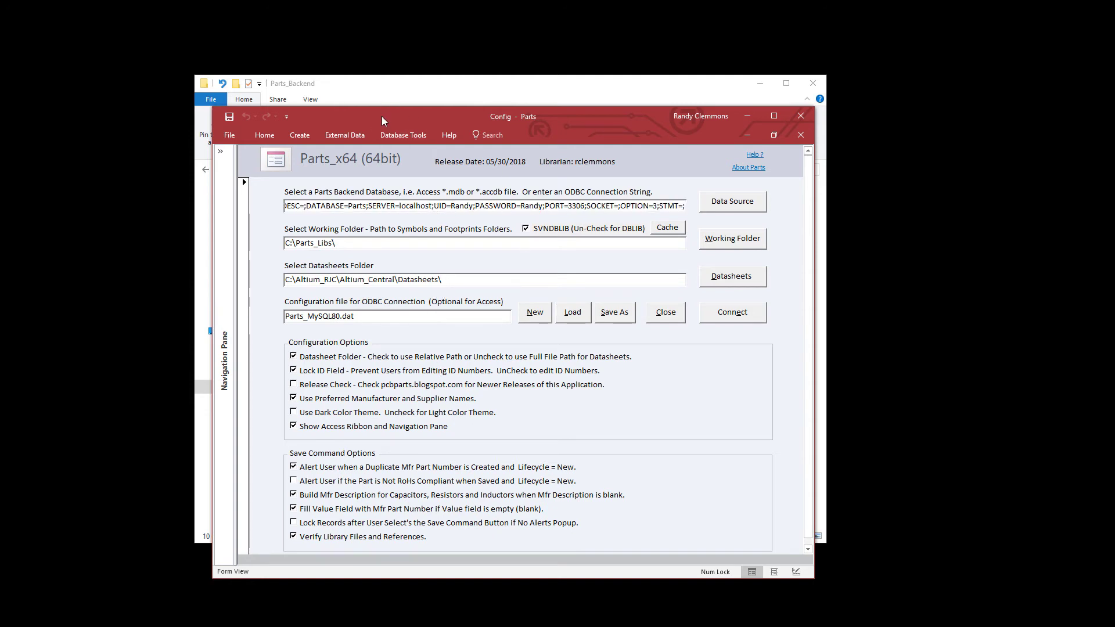
left_click_drag(382, 117, 412, 72)
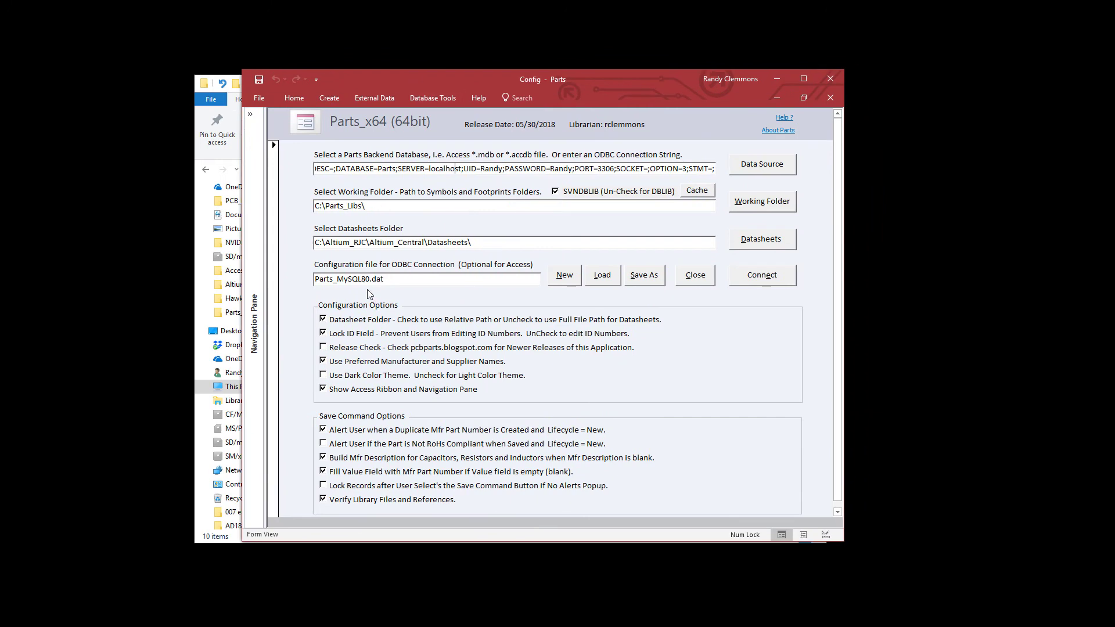
left_click(761, 275)
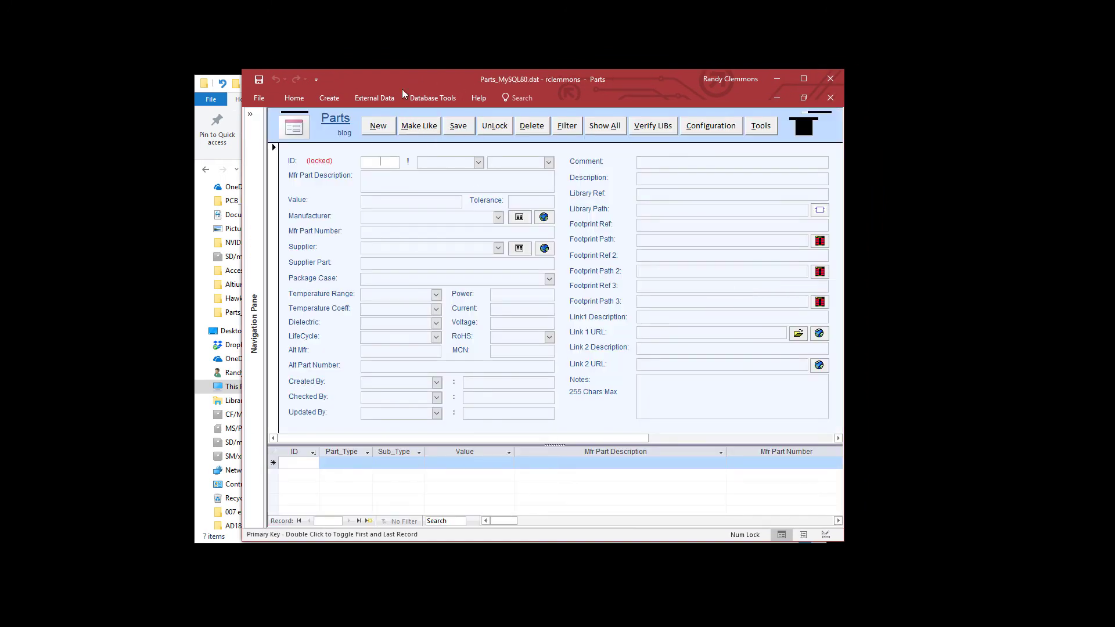
mouse_move(401, 89)
left_mouse_down()
mouse_move(385, 151)
mouse_move(410, 91)
left_mouse_up()
Step: Minimize File Explorer and load Backups\Parts_180317.xlsx into the Import Excel form
left_click(758, 82)
left_click(759, 82)
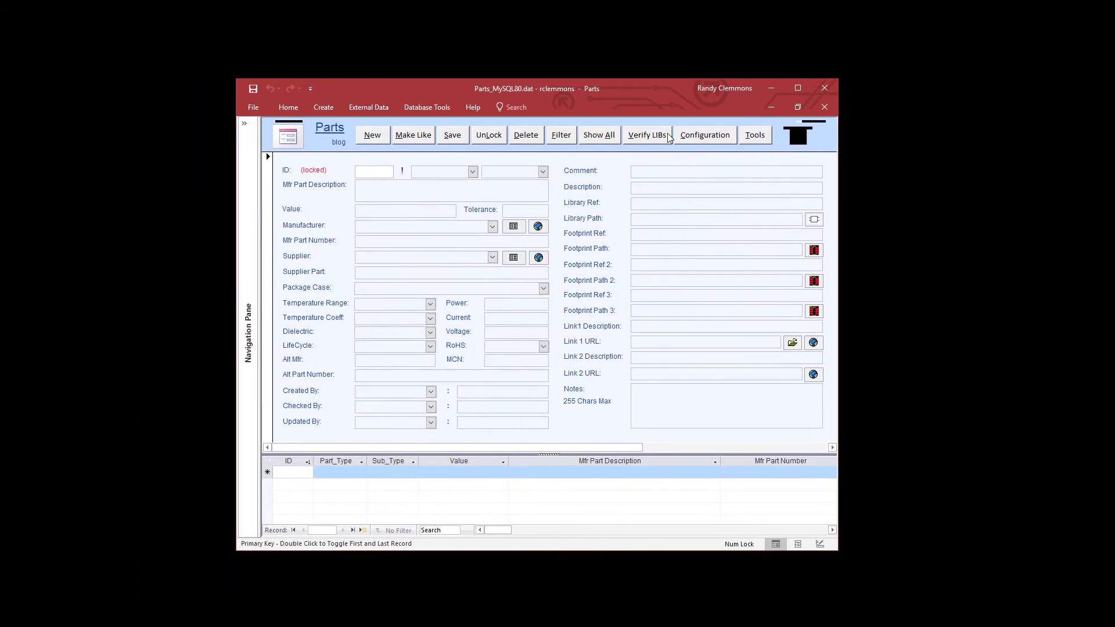
left_click(758, 138)
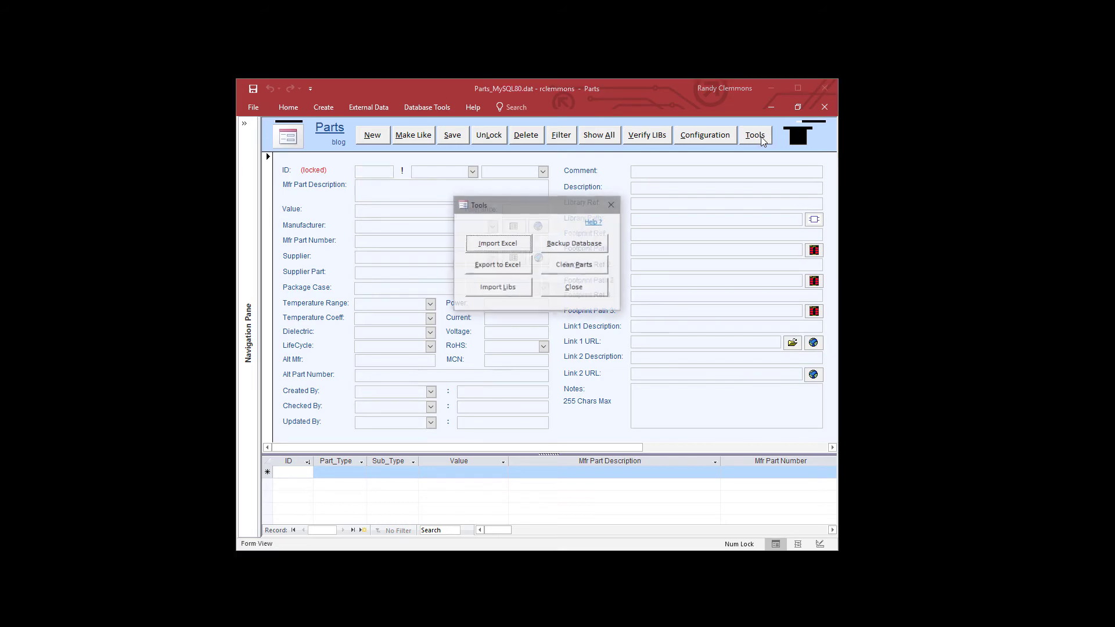
left_click(491, 246)
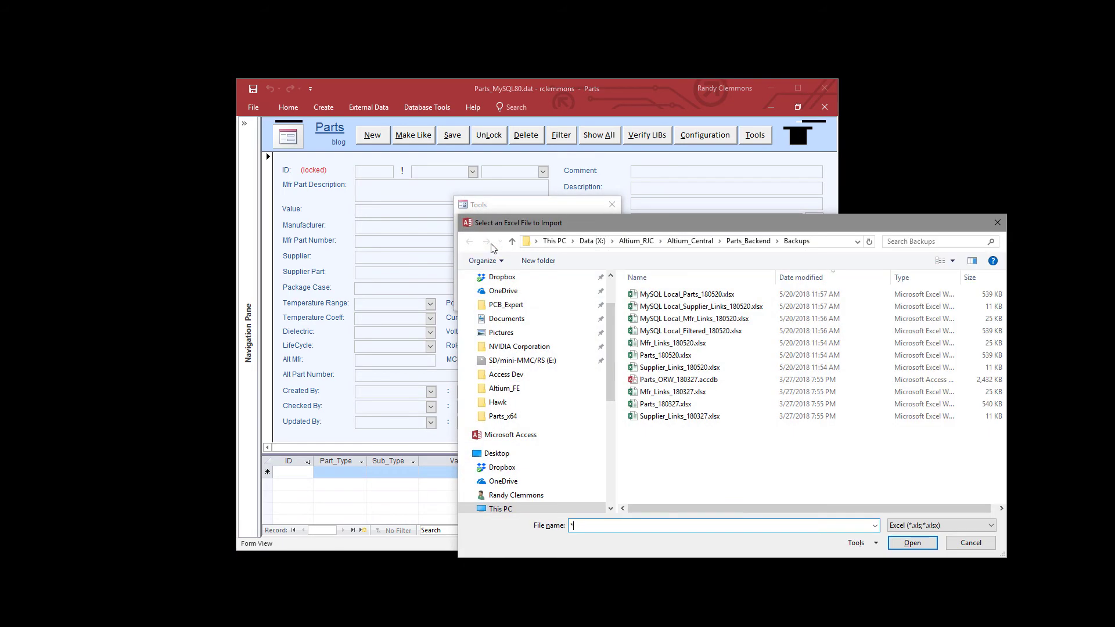
left_click(502, 417)
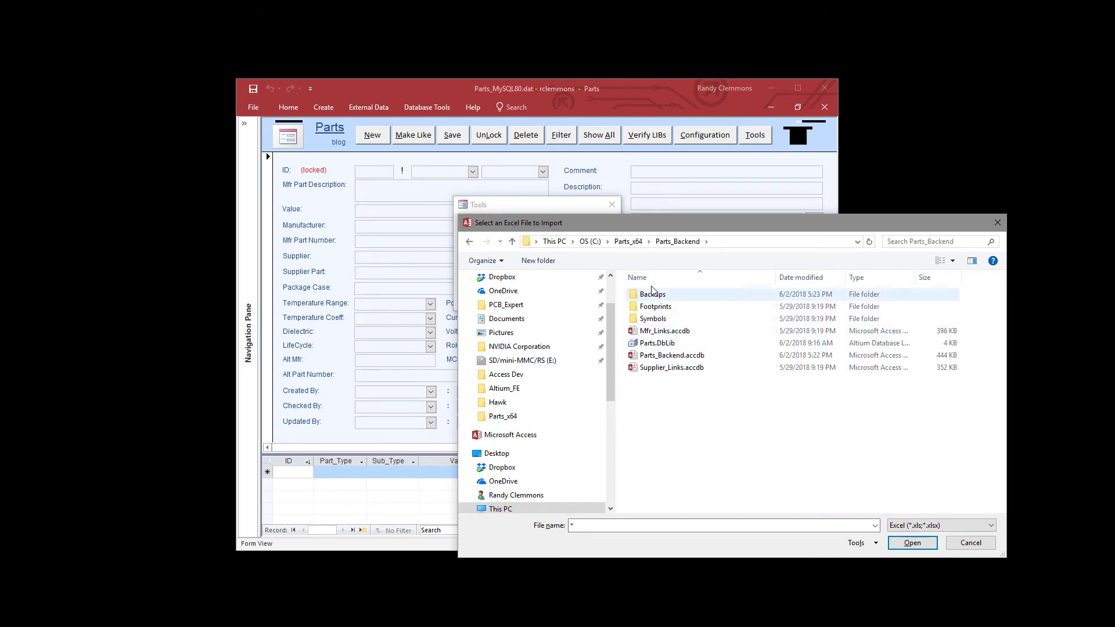
left_click(644, 299)
double_click(645, 296)
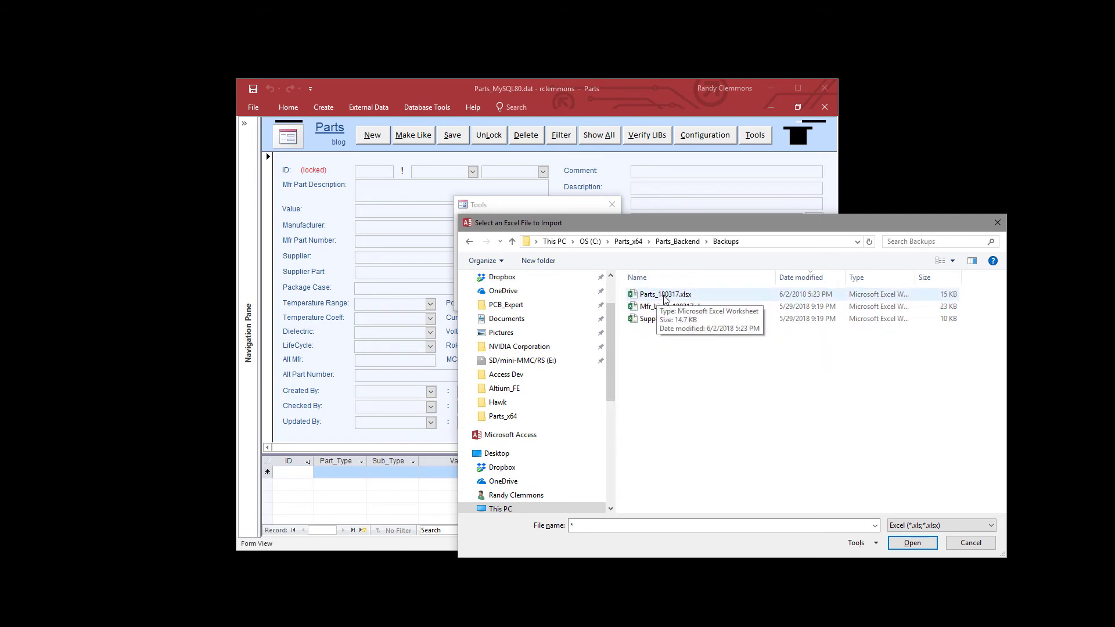
double_click(657, 295)
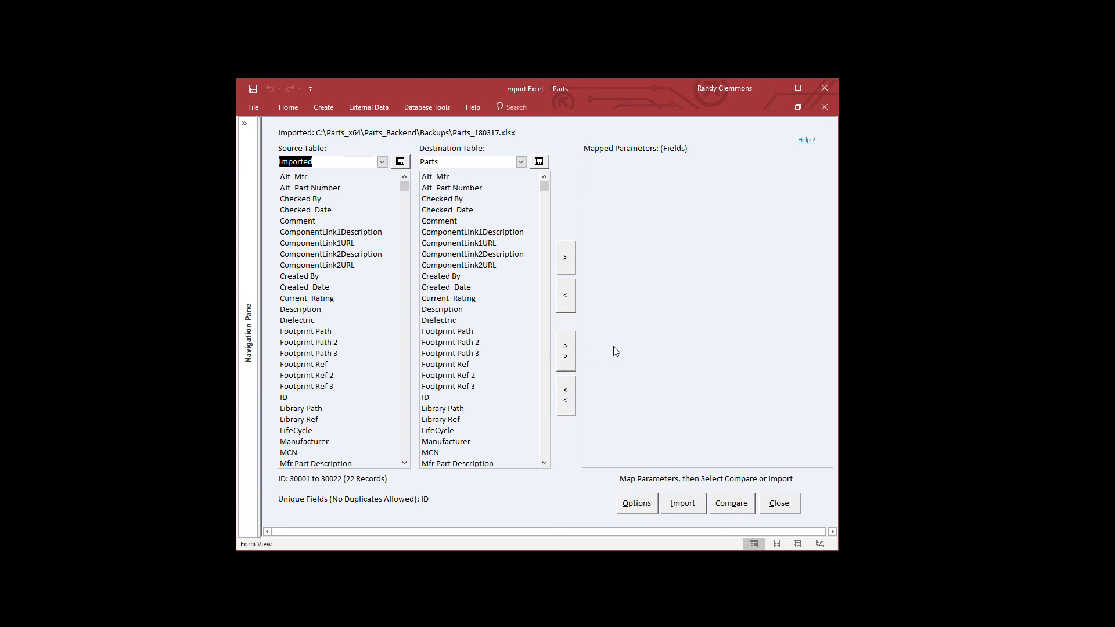
Step: Map all spreadsheet source fields to the Parts table destination fields
left_click(312, 201)
scroll(331, 308, "down", 2)
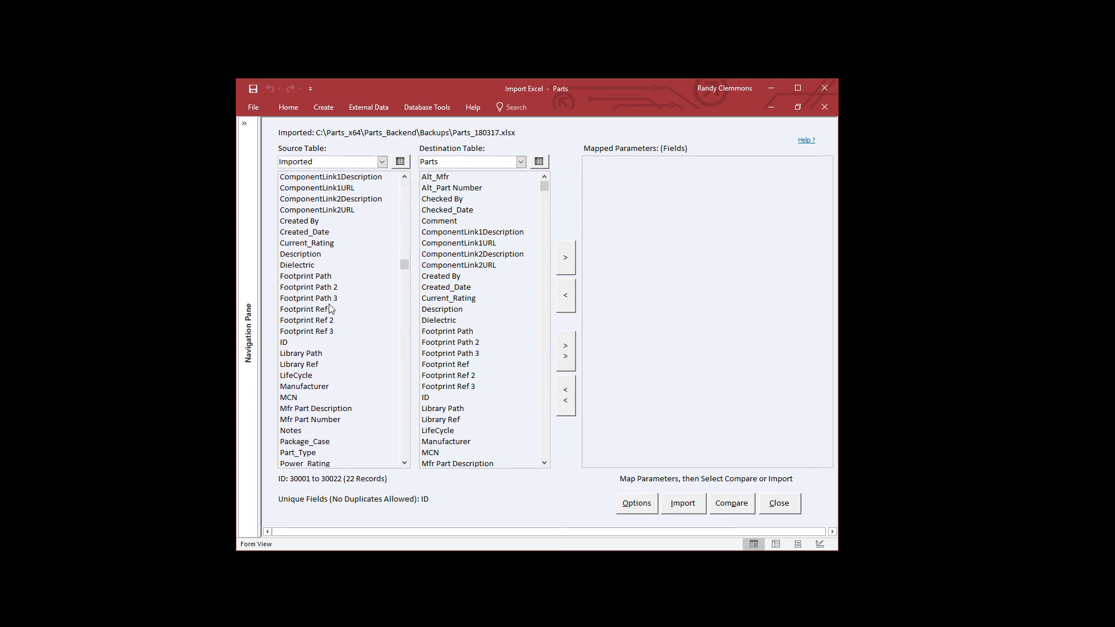
scroll(331, 309, "up", 3)
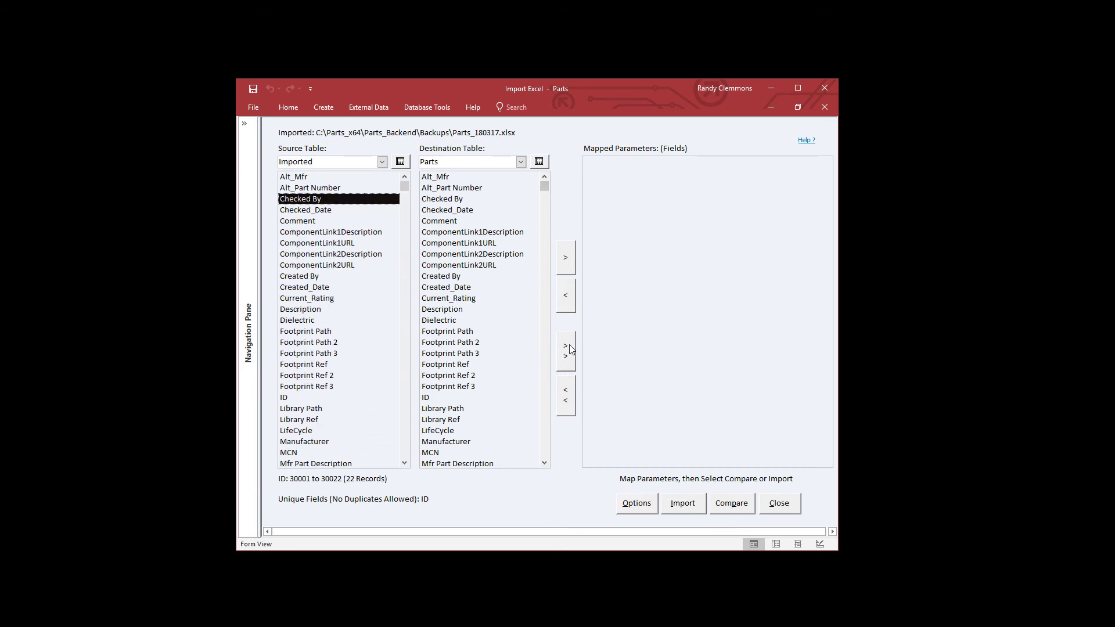
left_click(473, 277)
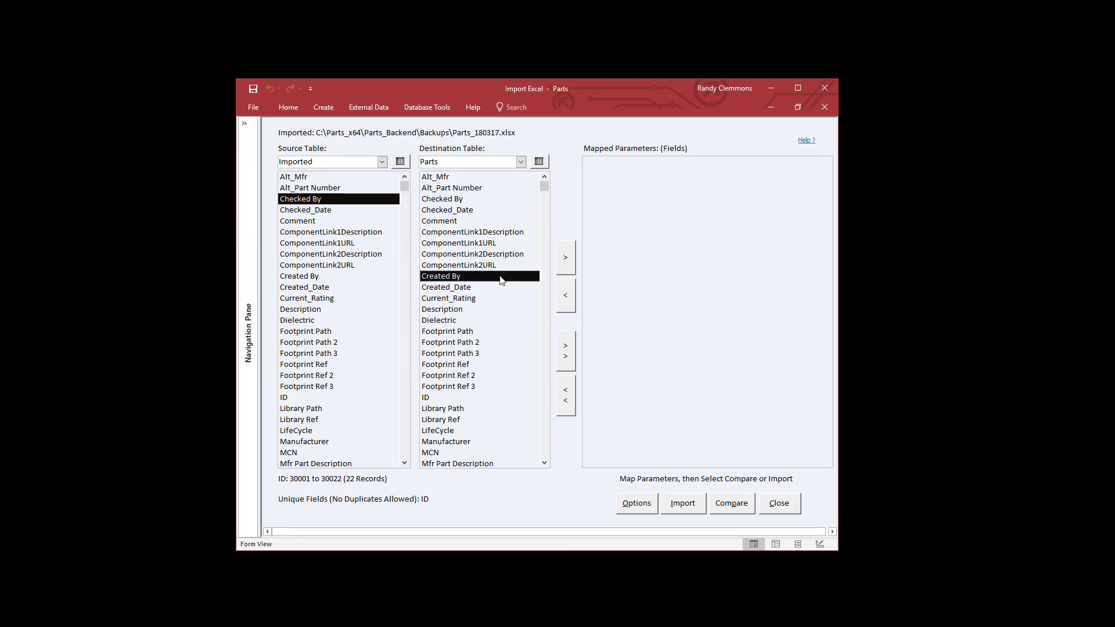
left_click(565, 350)
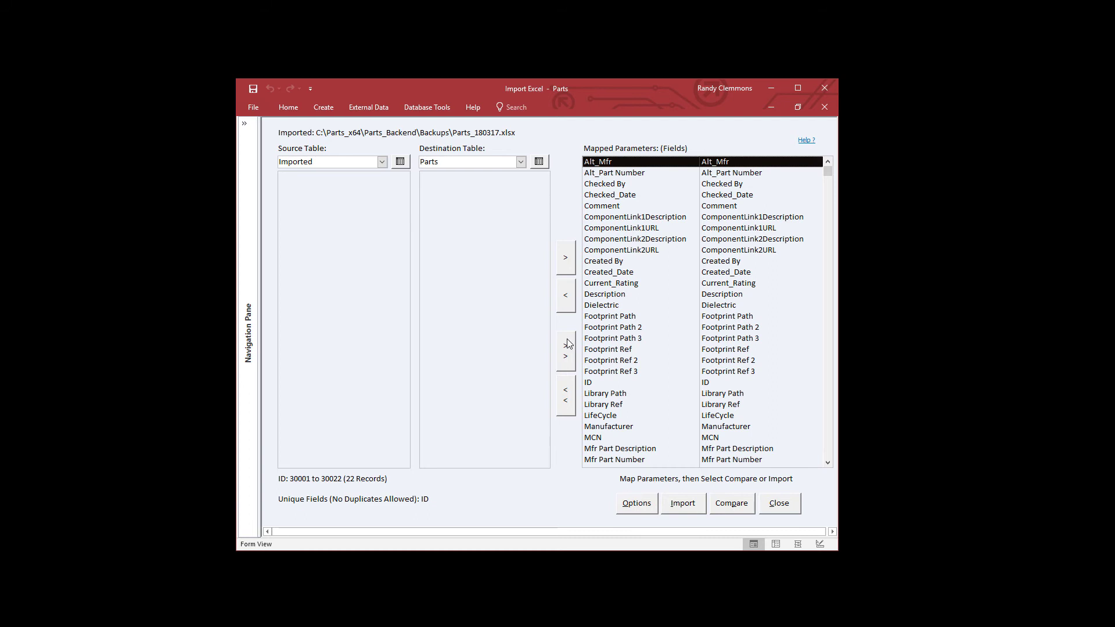
Step: Import the mapped records, confirming the update and append, and close the import form
left_click(684, 507)
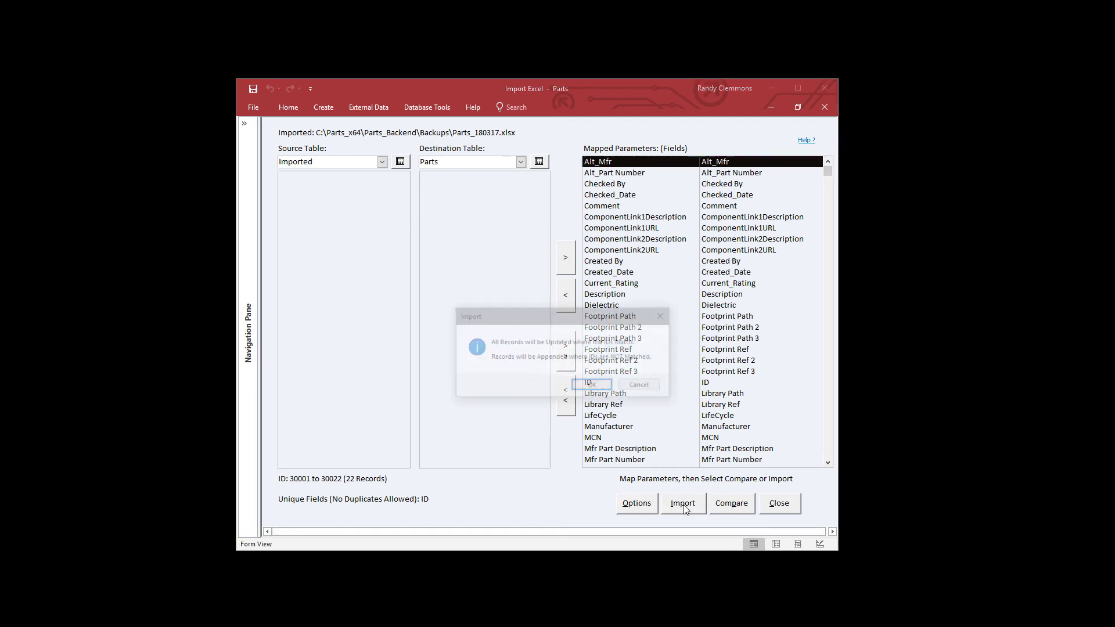
left_click_drag(502, 315, 495, 289)
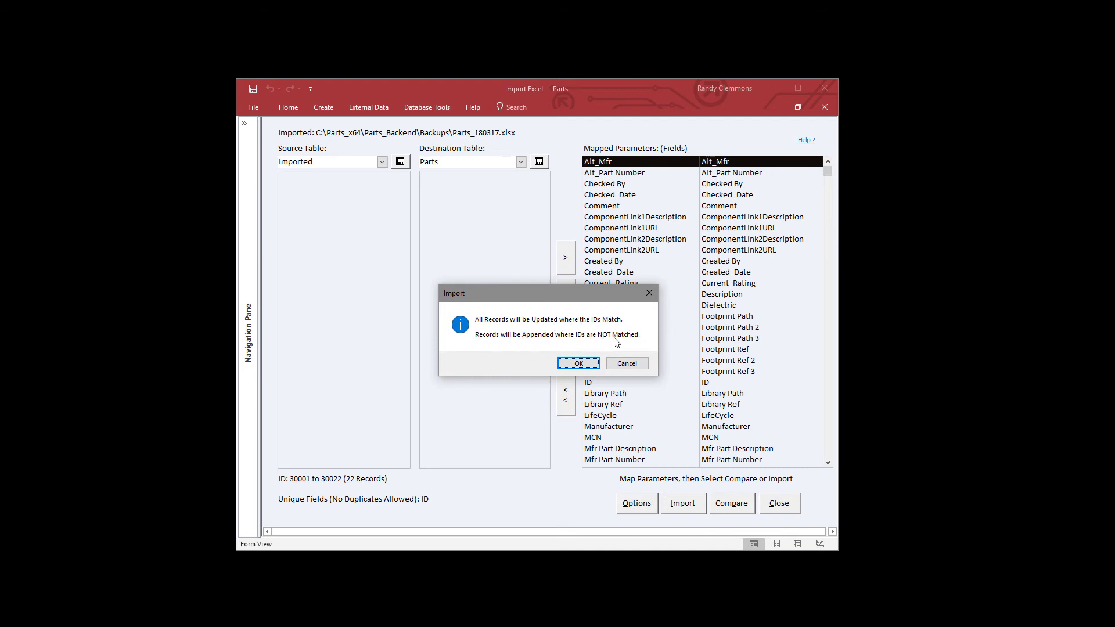
left_click(580, 364)
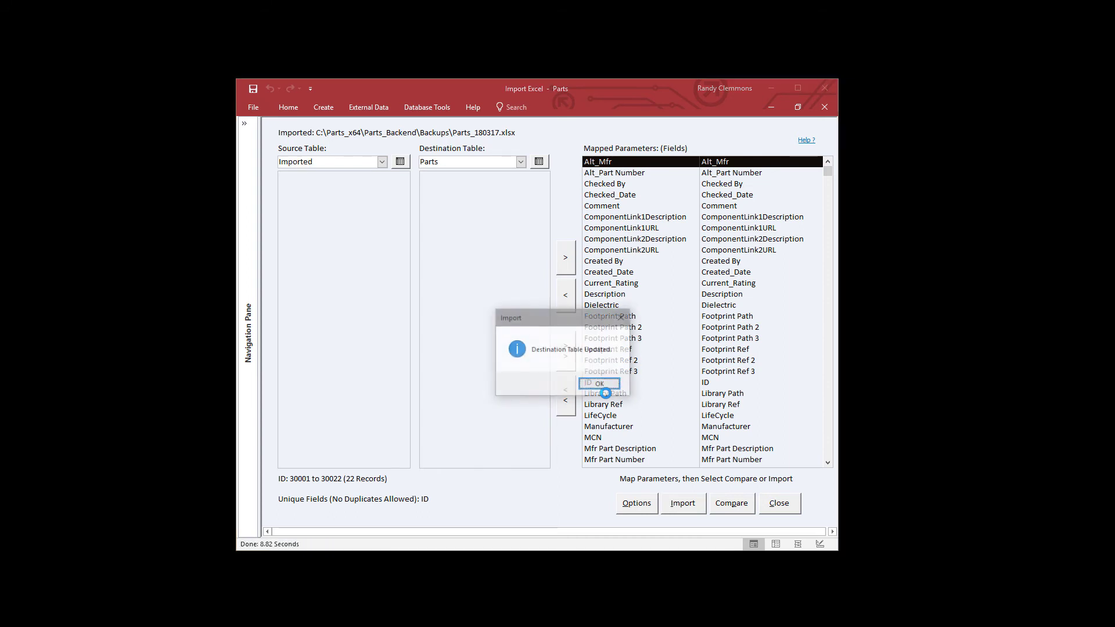
left_click(601, 385)
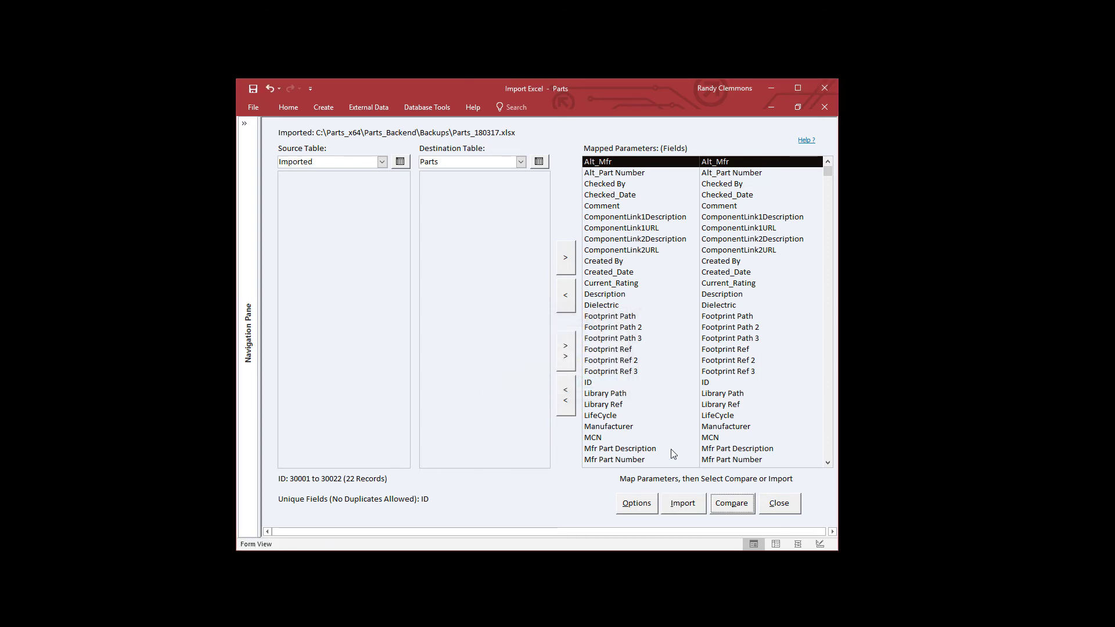
left_click(772, 507)
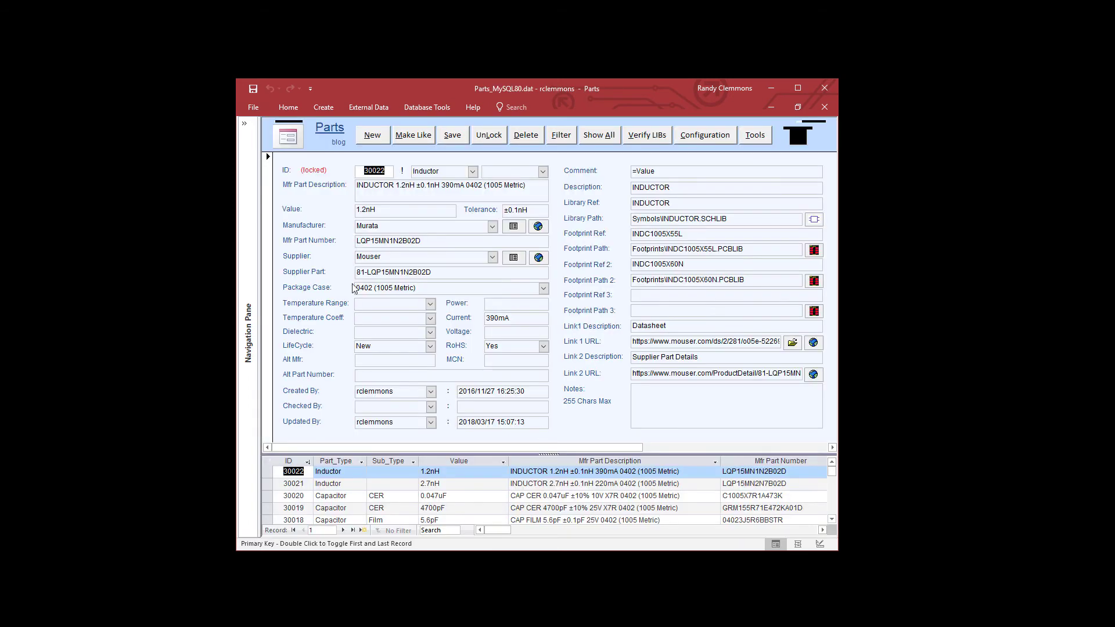
Step: Jump to record 30001 and minimize the Parts frontend
left_click(366, 169)
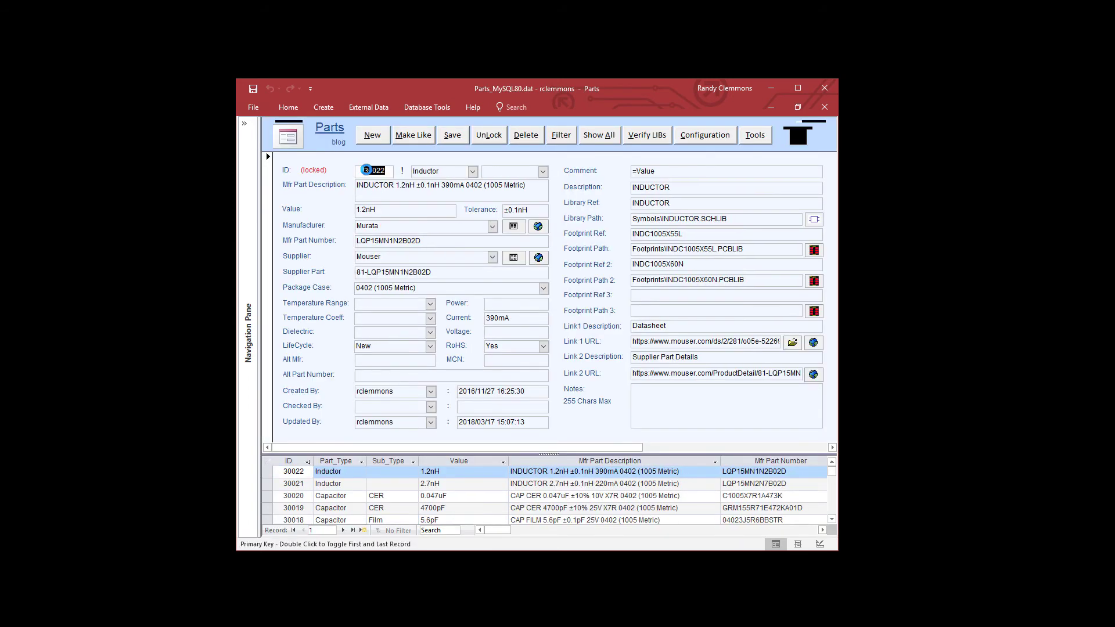
double_click(365, 170)
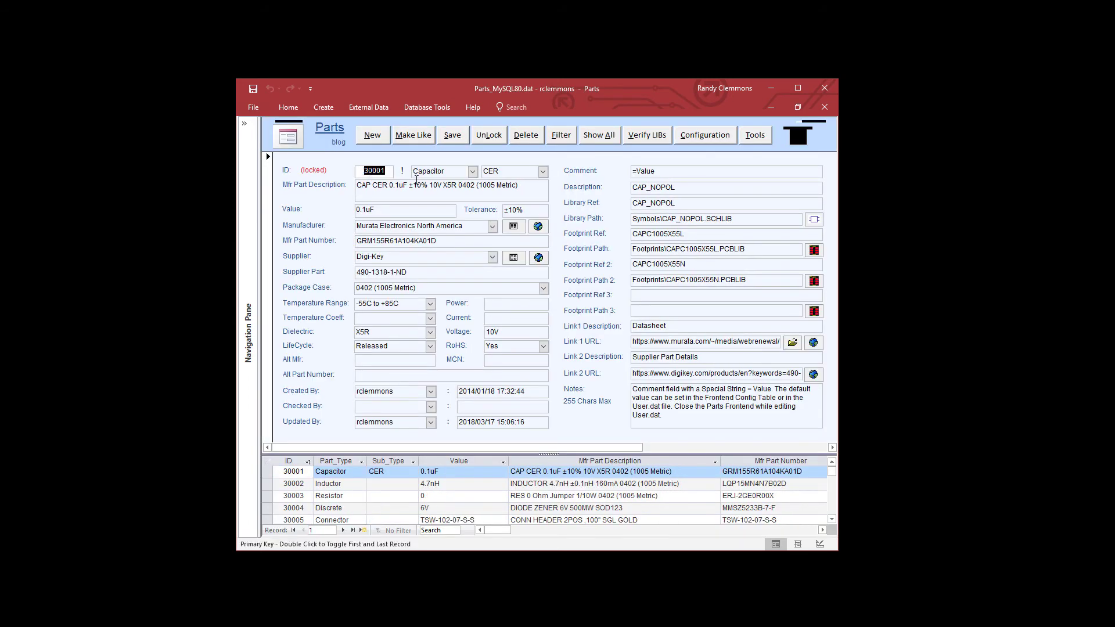
left_click(775, 88)
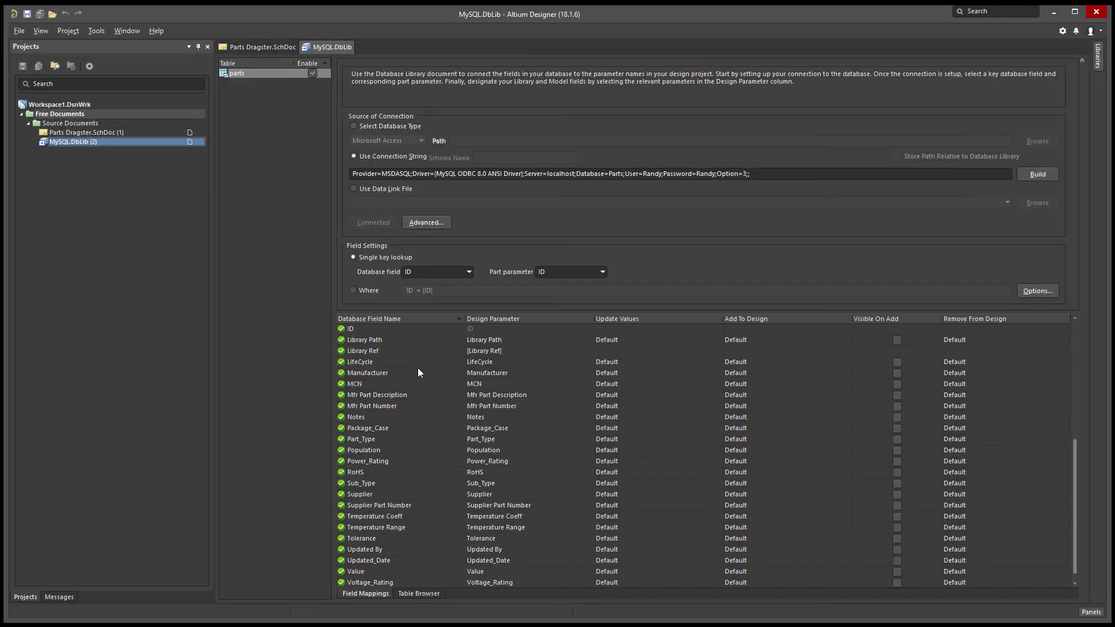
Step: Switch between the Table Browser and Field Mappings views of MySQL.DbLib
left_click(413, 593)
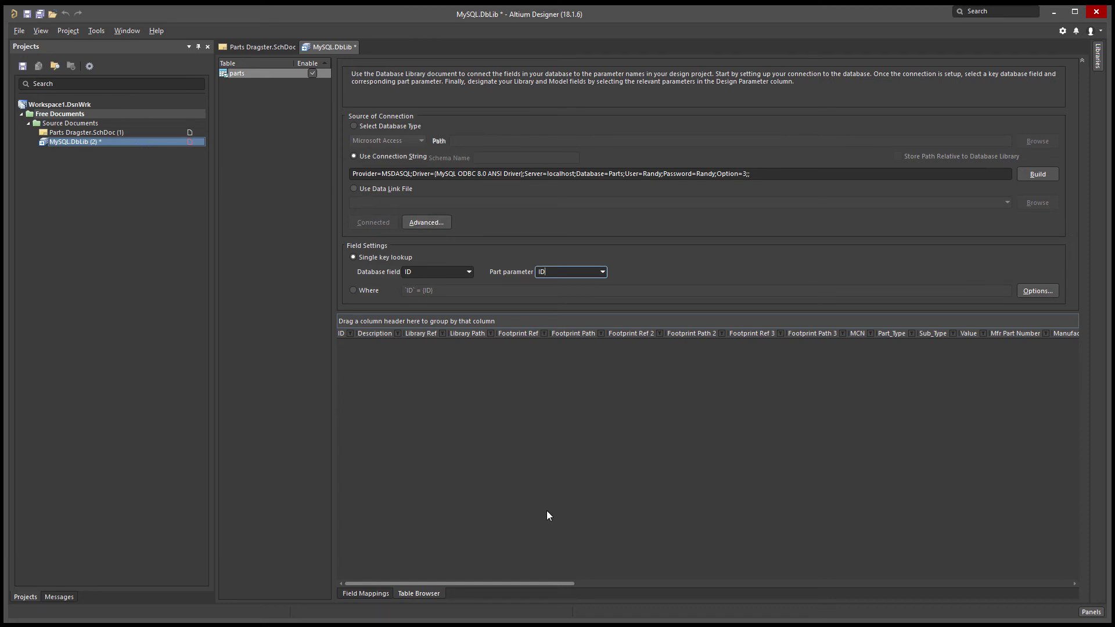
left_click(361, 595)
left_click(413, 593)
left_click(355, 156)
Step: Reselect Use Connection String, reconnect to MySQL, and widen the ID column in Table Browser
left_click(359, 161)
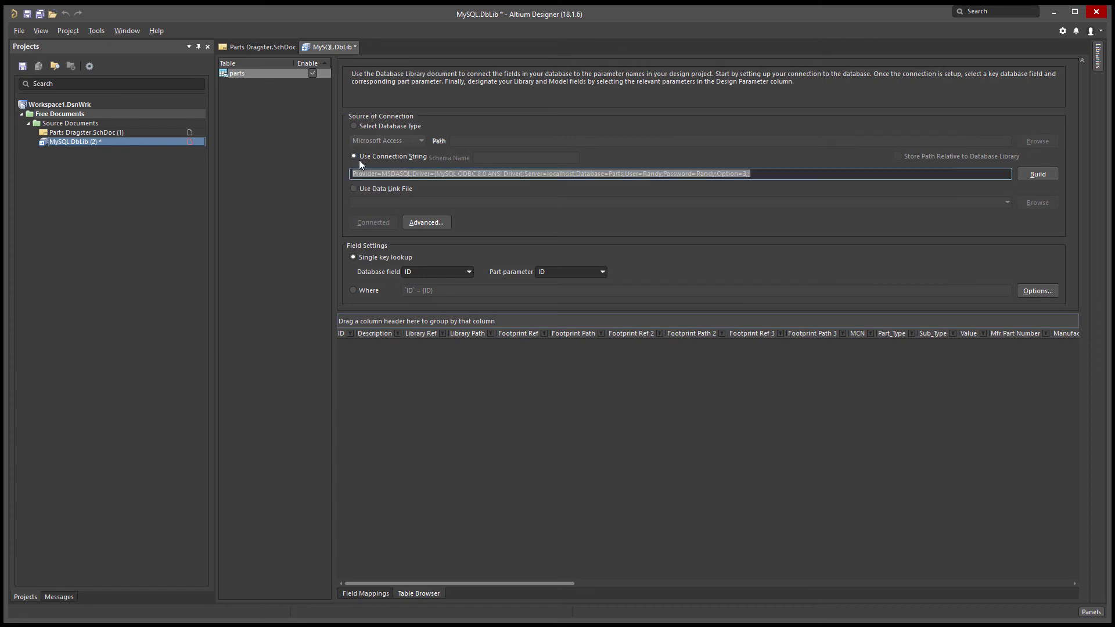
left_click(357, 130)
left_click(356, 156)
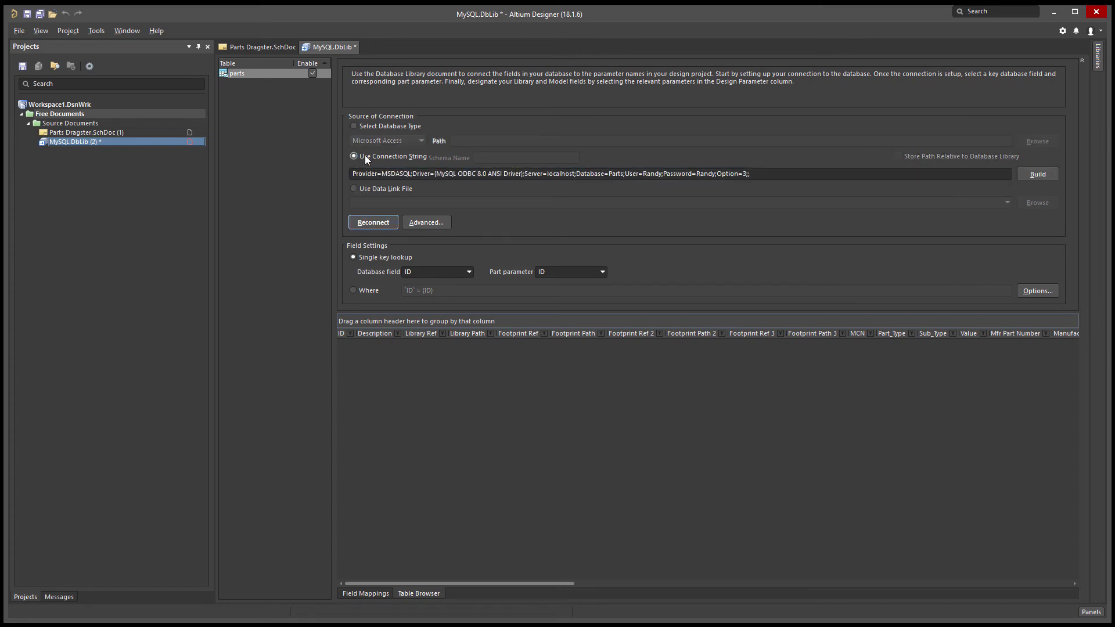
left_click(370, 223)
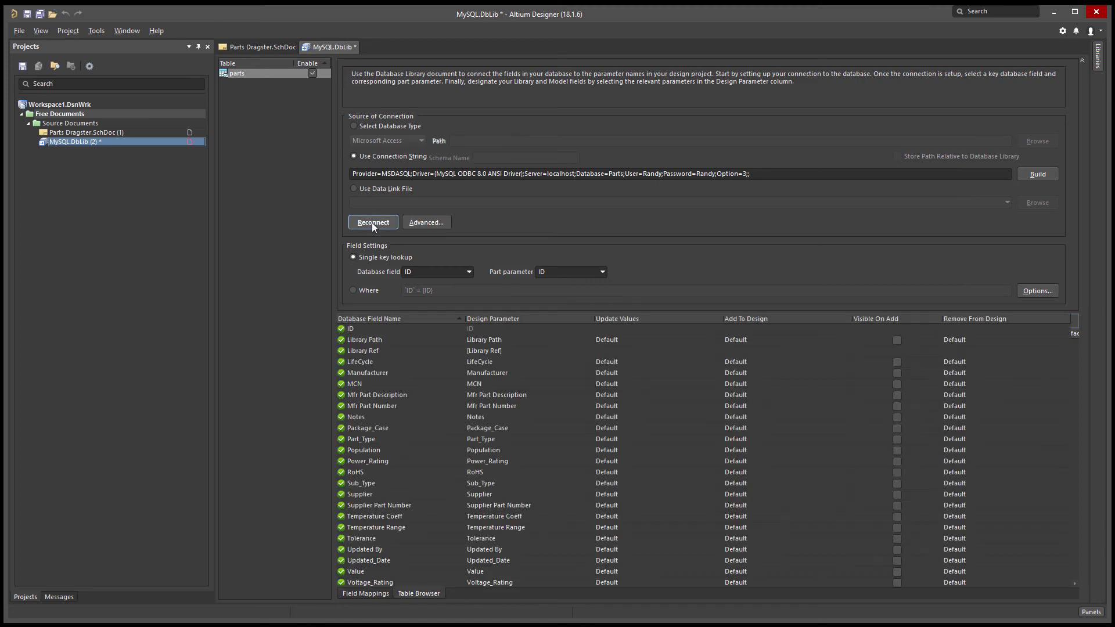
left_click(432, 594)
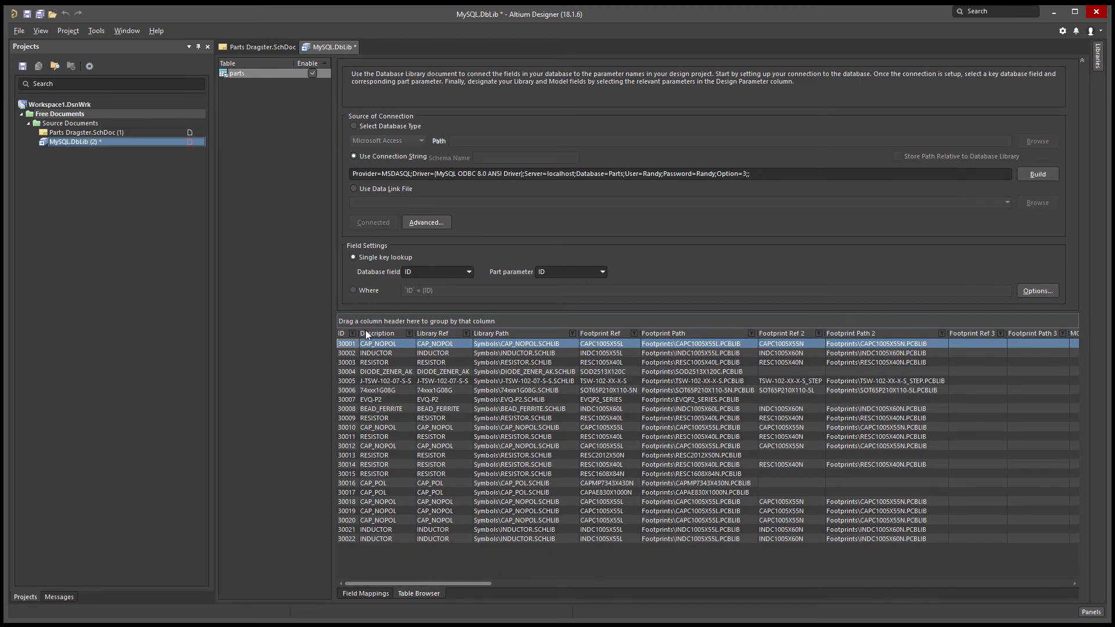
left_click_drag(357, 333, 375, 334)
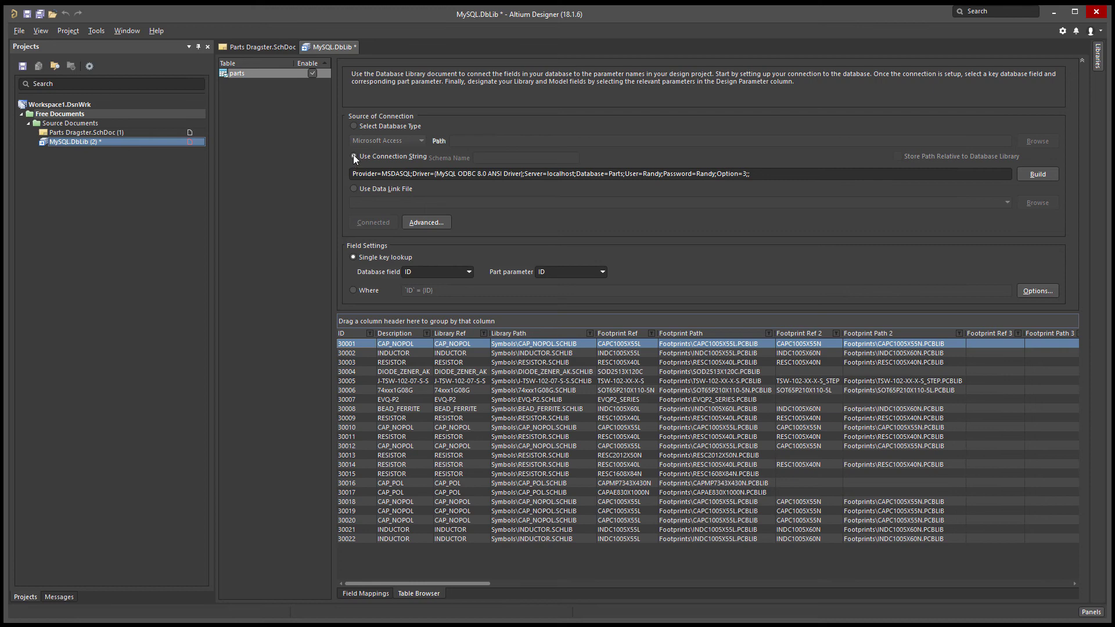
Step: Reconnect once more, check the parts rows, and return to Parts Dragster.SchDoc
left_click(353, 127)
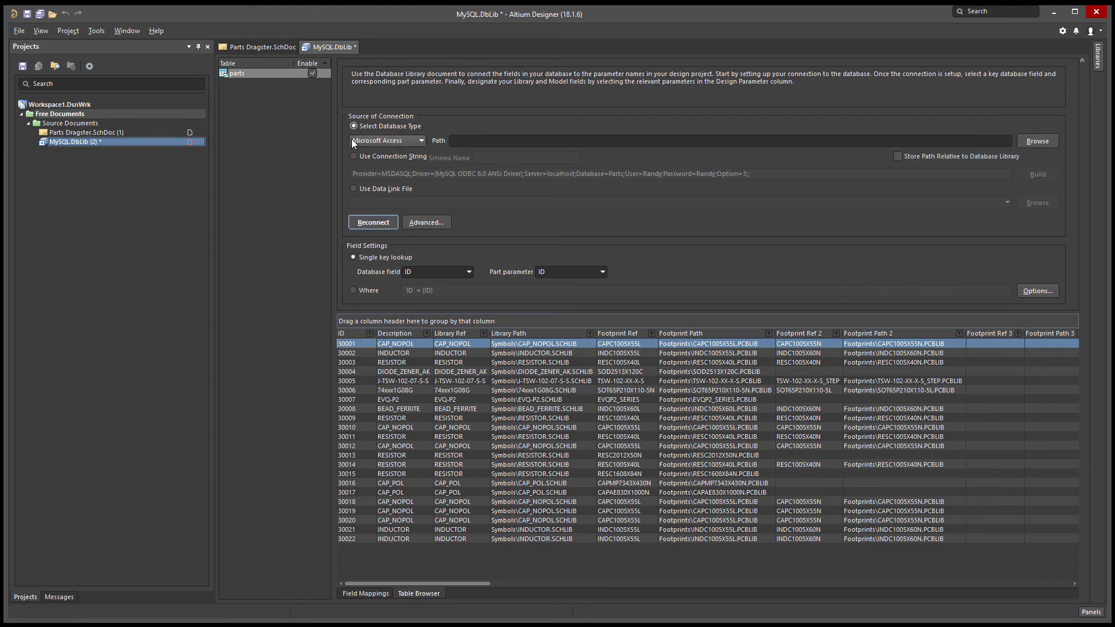
left_click(356, 155)
left_click(365, 224)
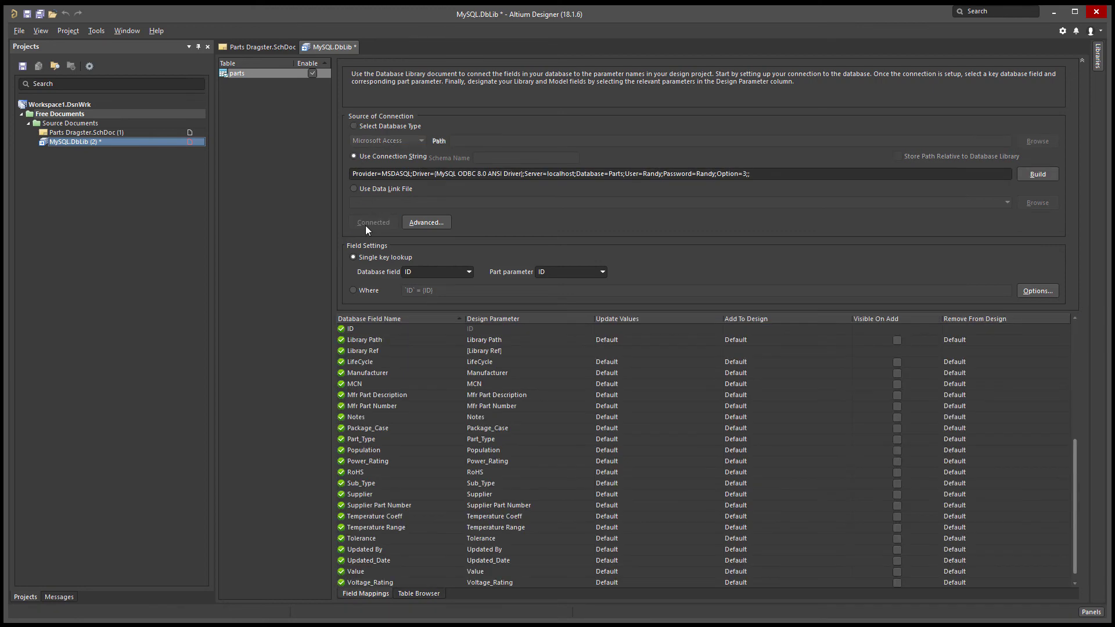
left_click(421, 596)
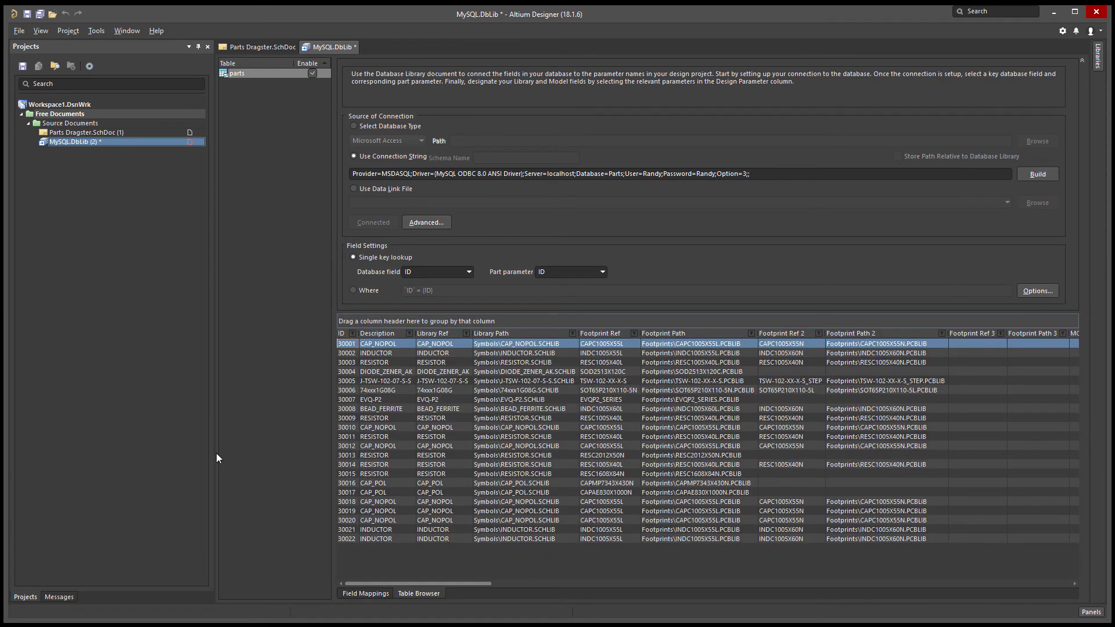
left_click(112, 133)
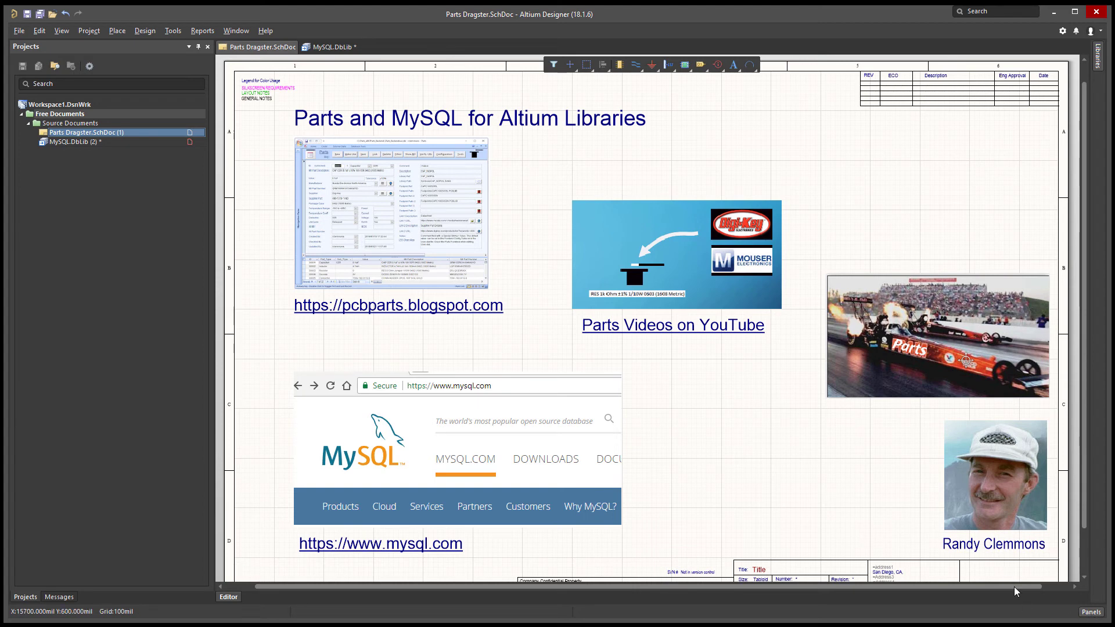
Step: Show the Libraries panel and begin installing a library from file
left_click(1089, 612)
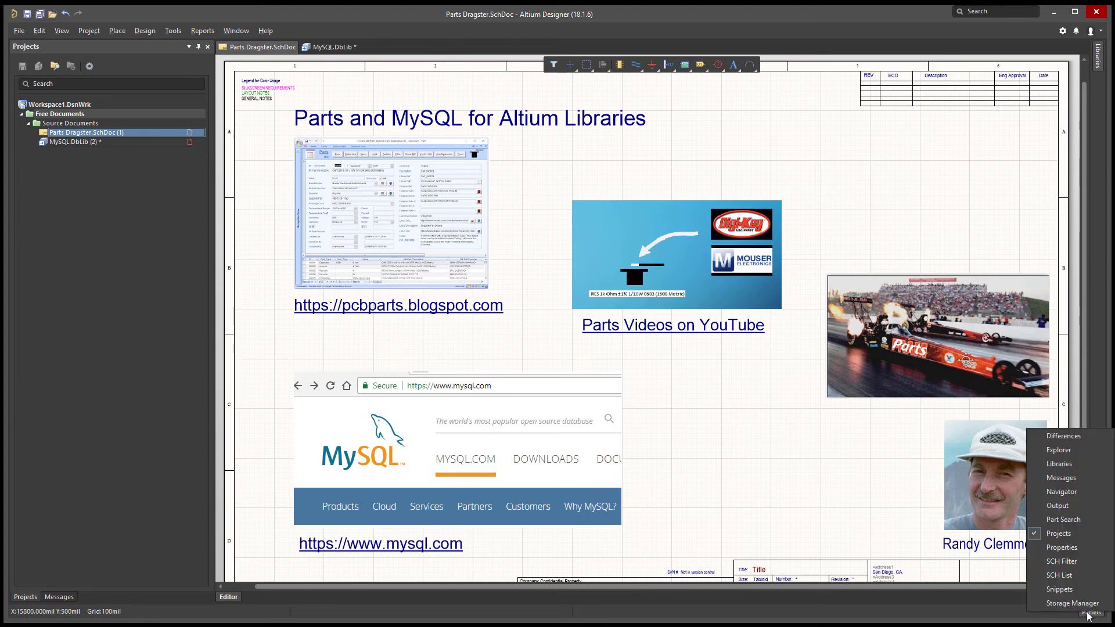
left_click(1054, 465)
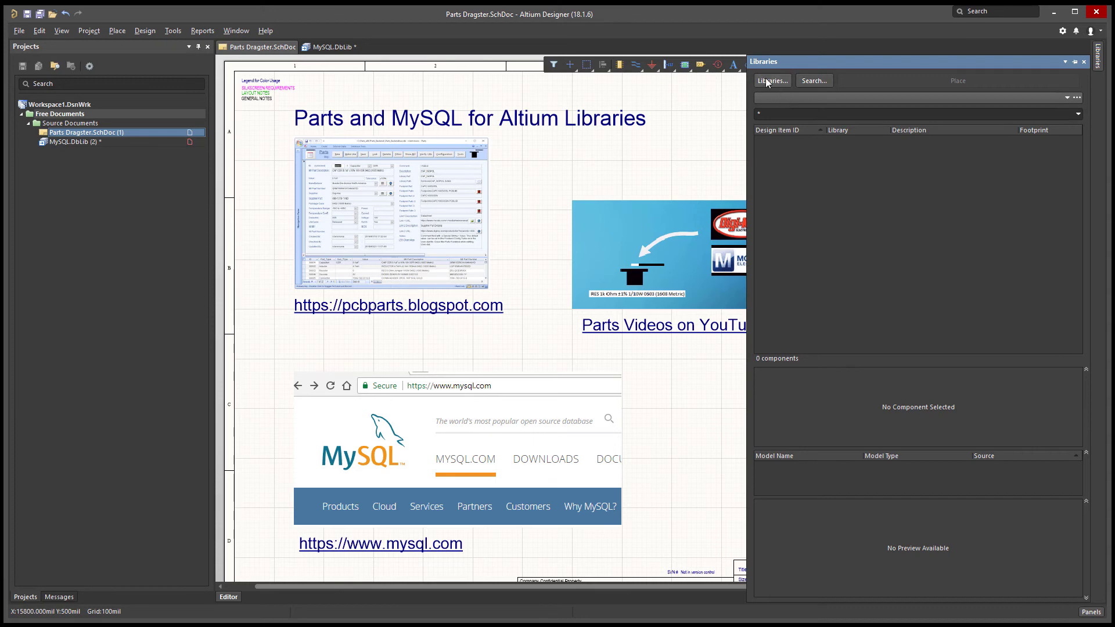
left_click(766, 83)
left_click(781, 381)
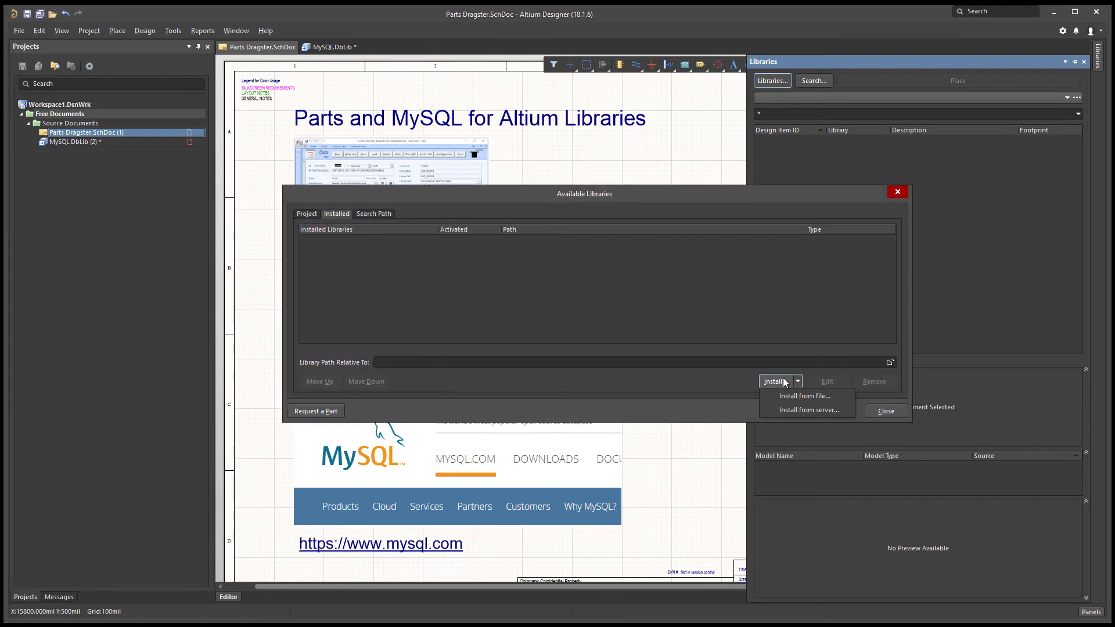
left_click(797, 395)
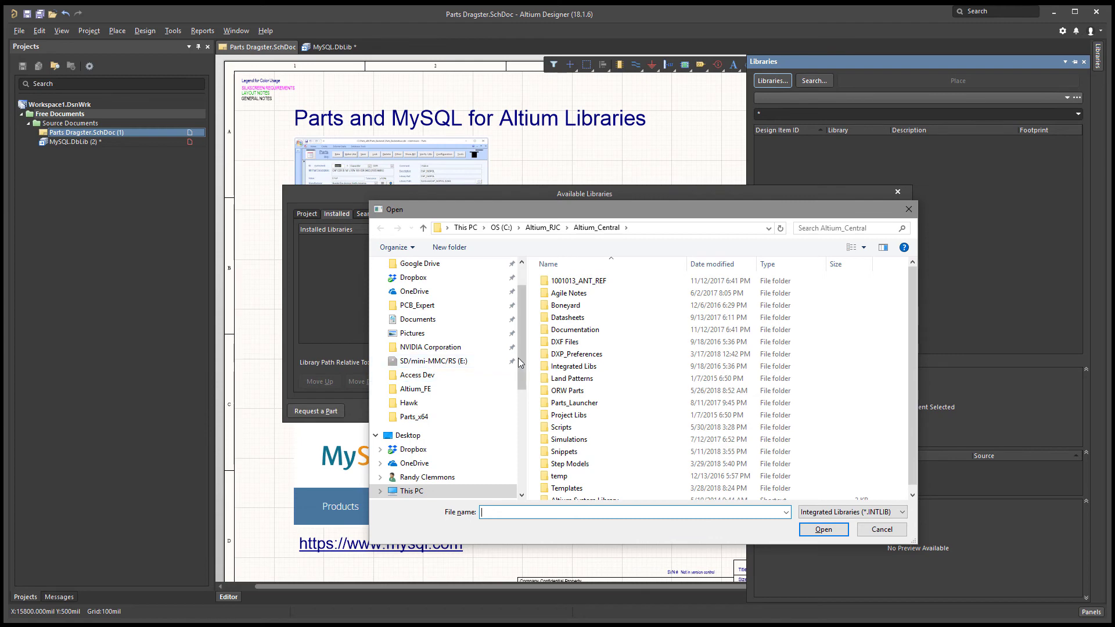
Step: Browse to Parts_x64\Parts_Backend with the DBLIB filter, then cancel and close the libraries dialog
scroll(525, 388, "down", 1)
left_click_drag(525, 388, 525, 478)
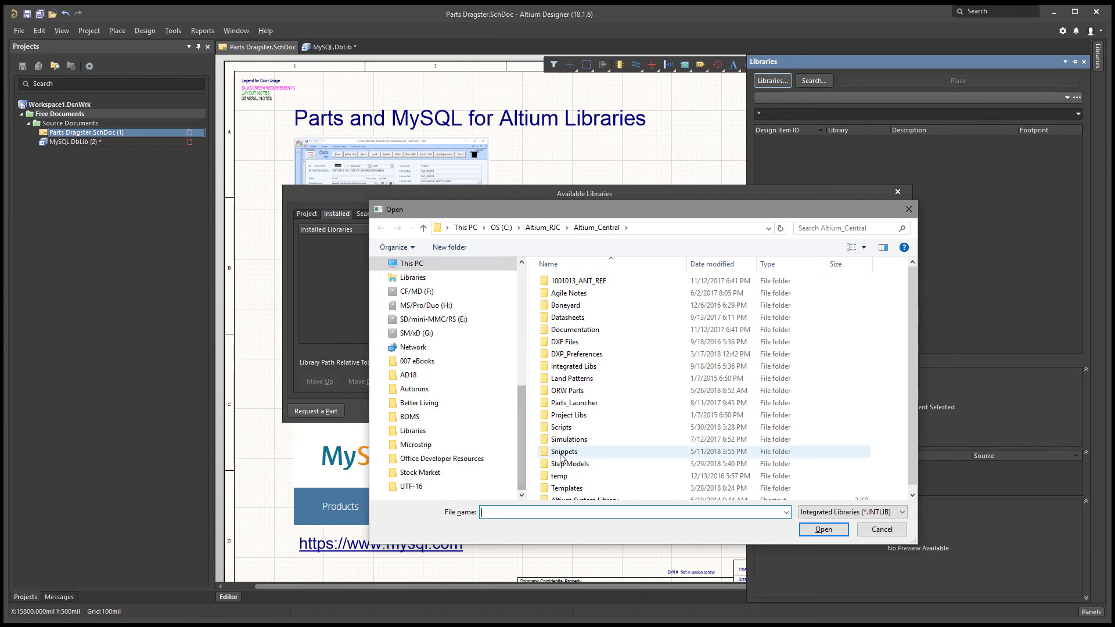
left_click_drag(911, 374, 914, 395)
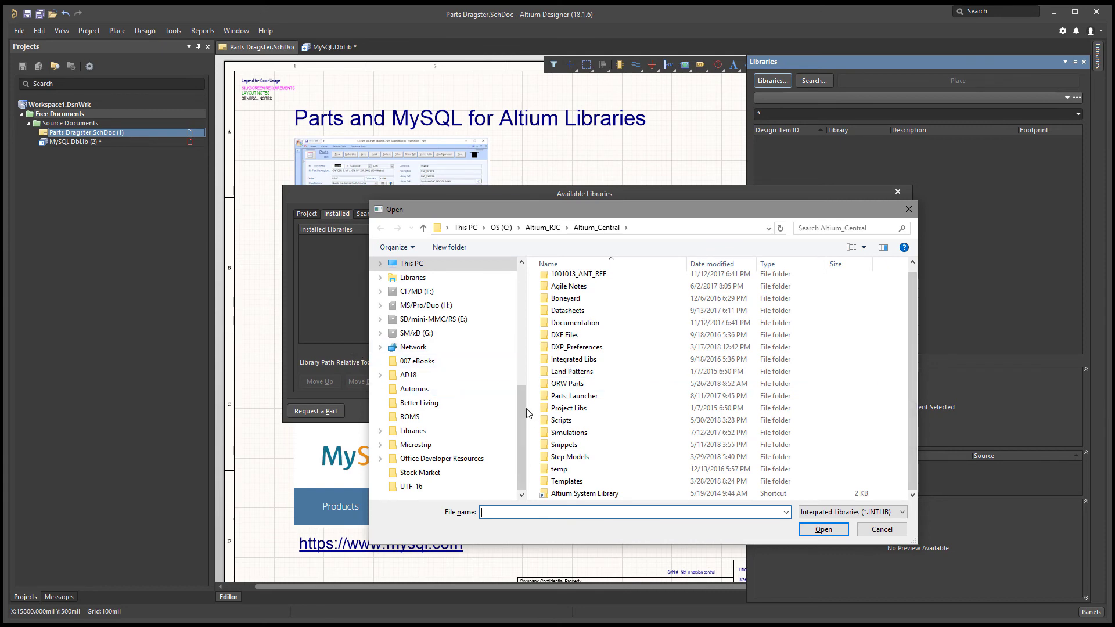
scroll(520, 406, "up", 6)
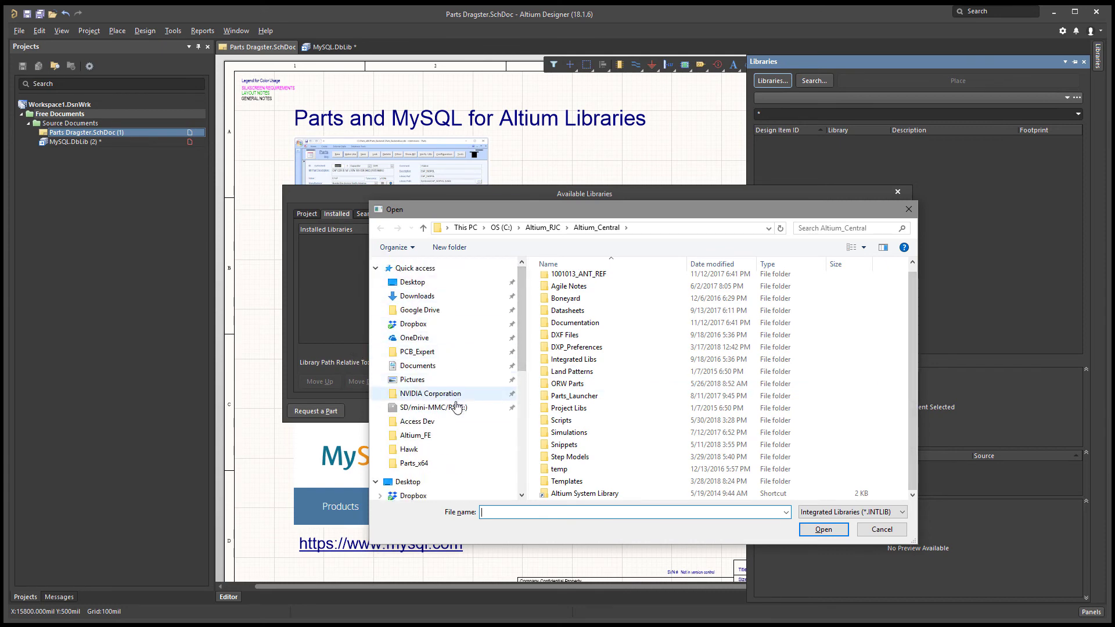
scroll(456, 408, "down", 1)
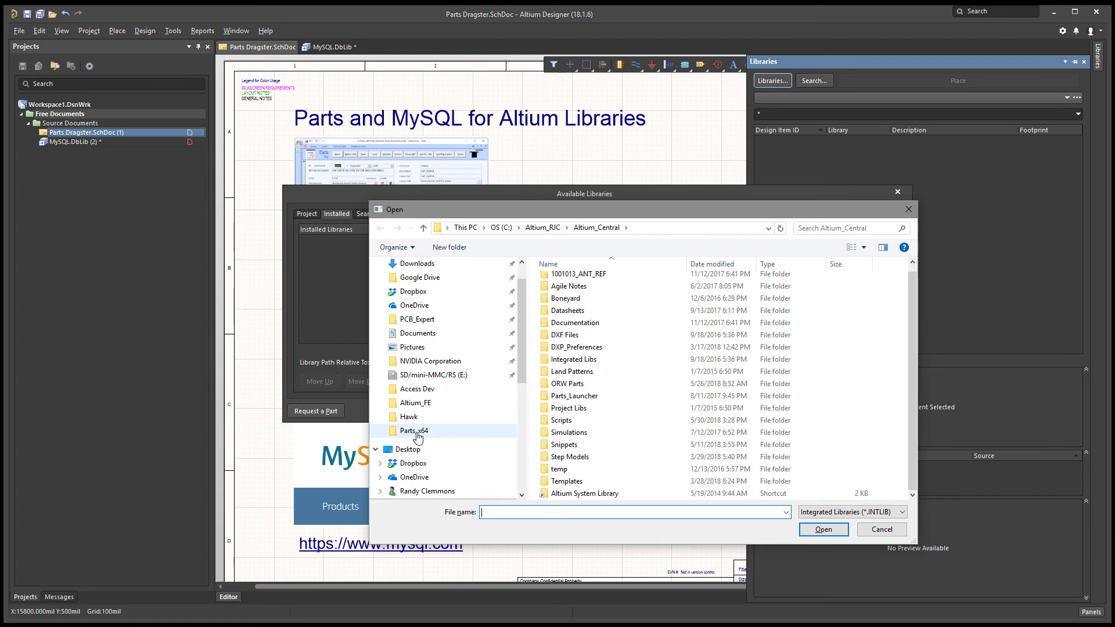
left_click(416, 433)
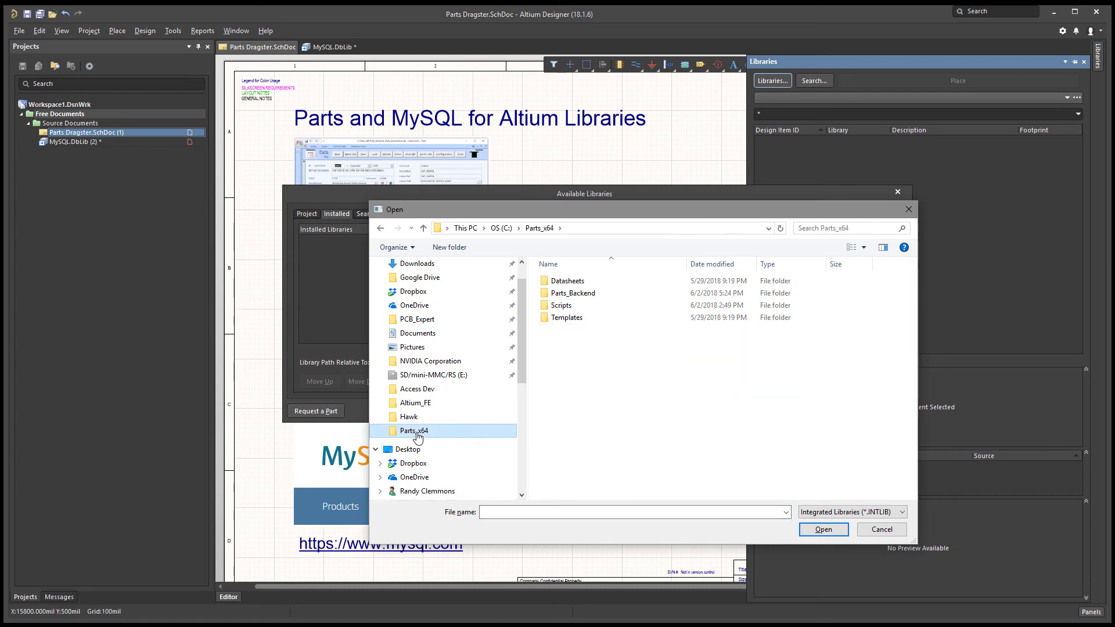
left_click(559, 293)
double_click(559, 293)
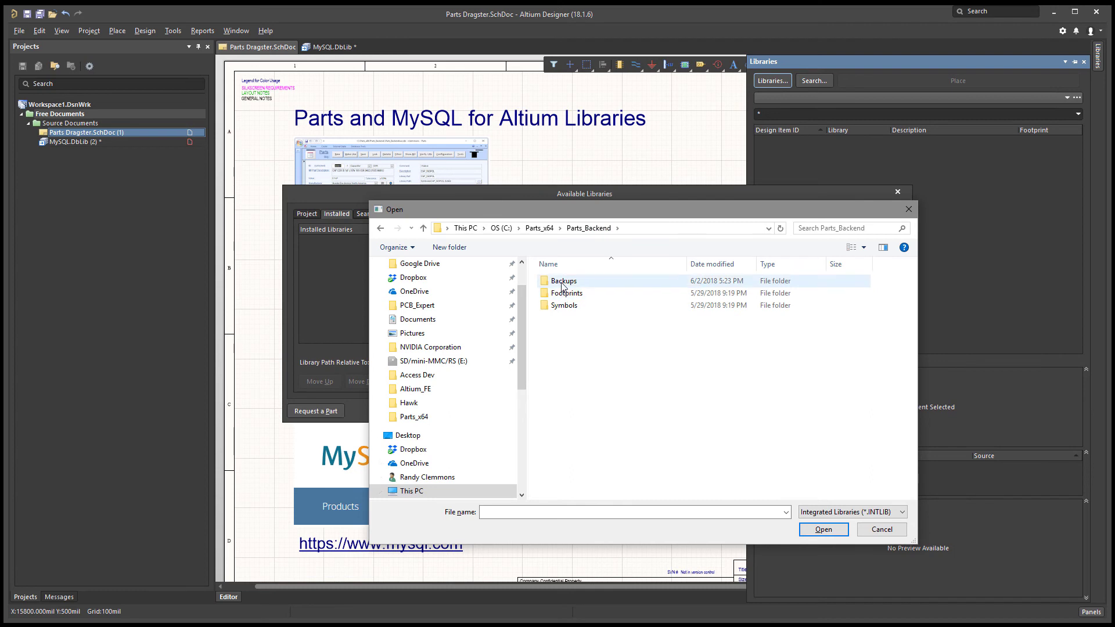
left_click(860, 512)
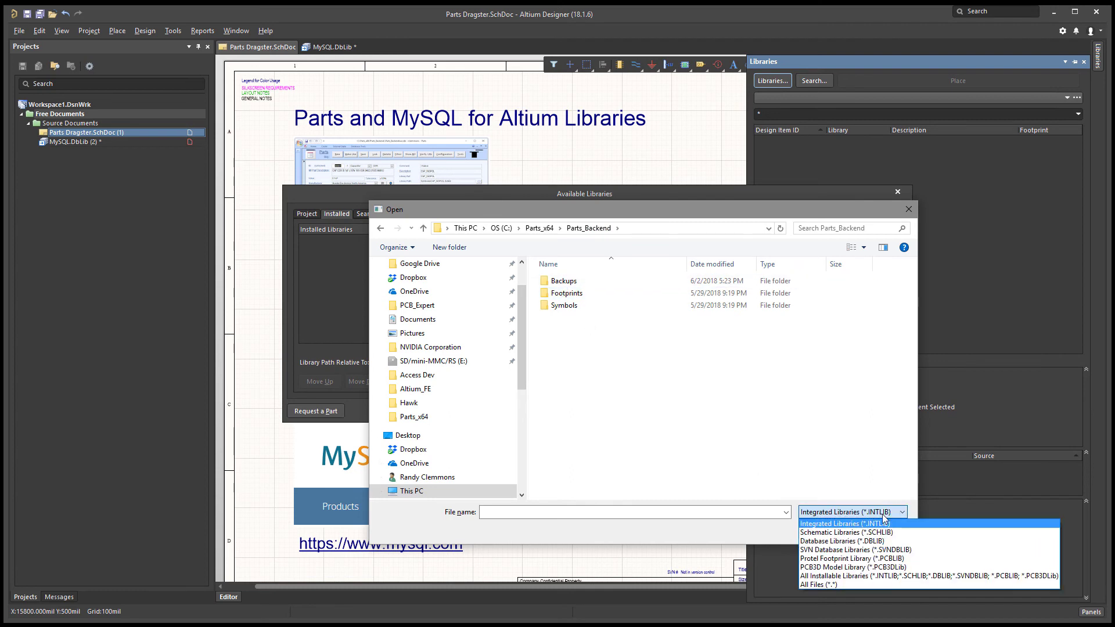
left_click(862, 541)
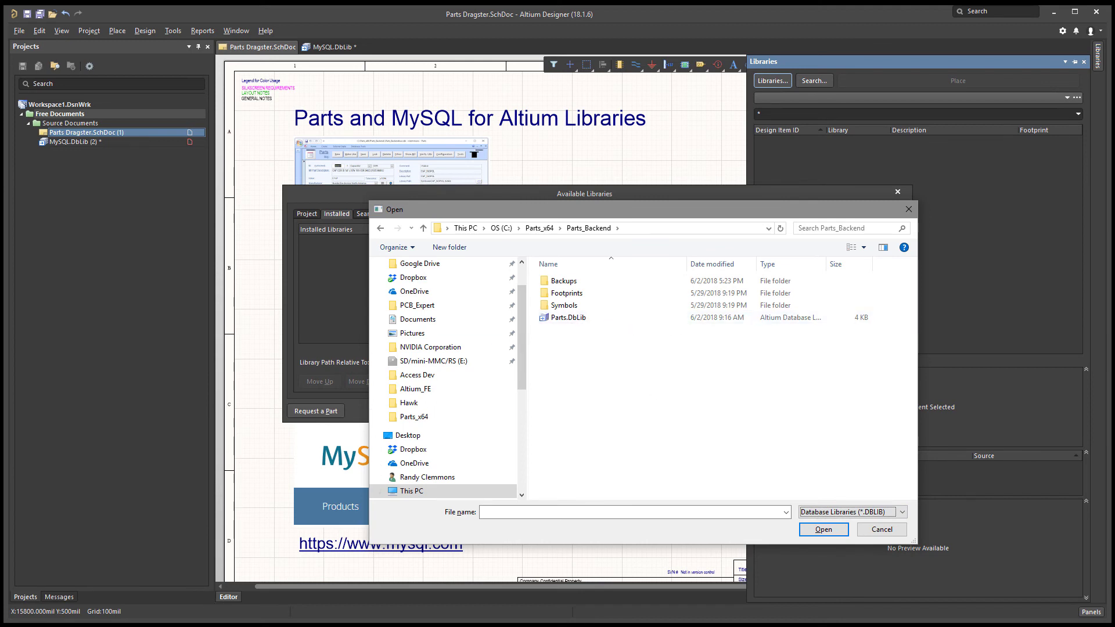
mouse_move(99, 625)
left_click(871, 532)
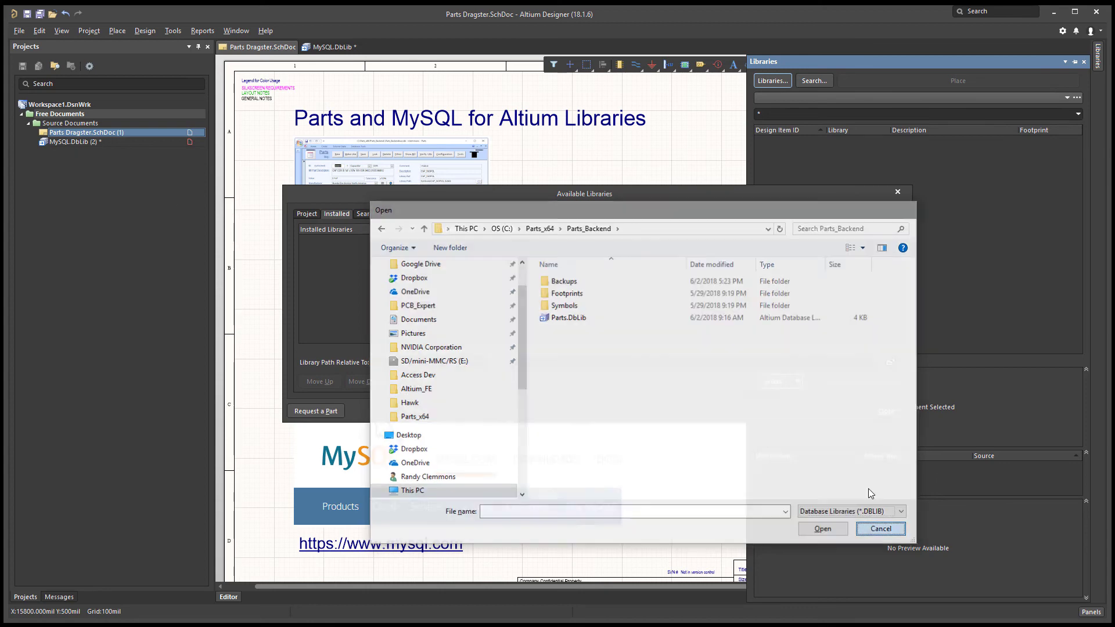
left_click(897, 193)
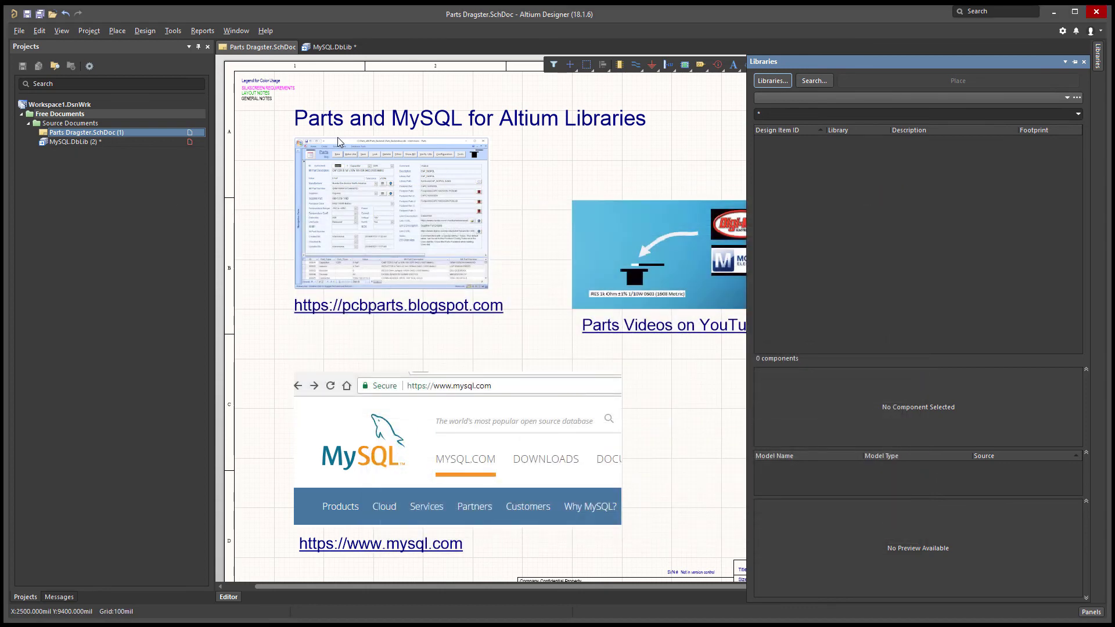
Step: Save MySQL.DbLib, then begin saving it under a new name
right_click(71, 142)
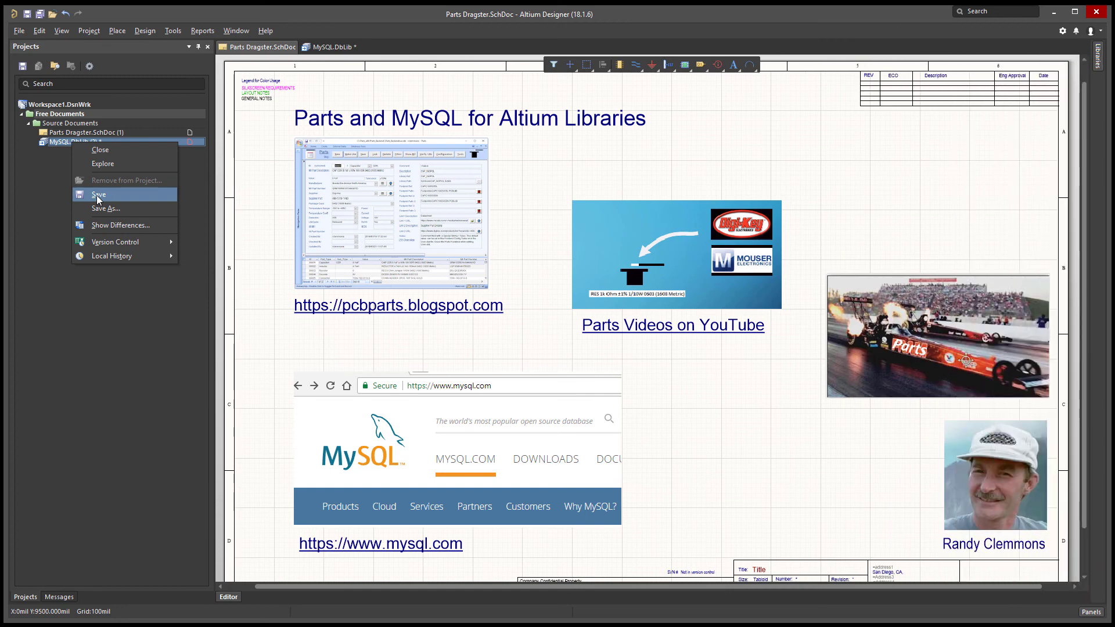
left_click(97, 195)
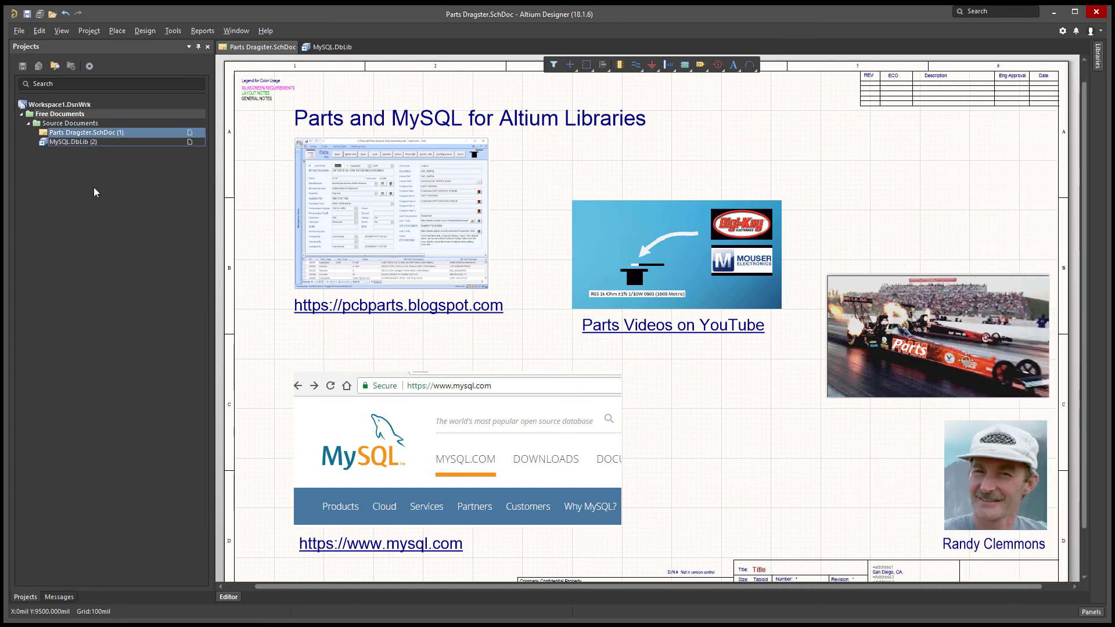
right_click(88, 143)
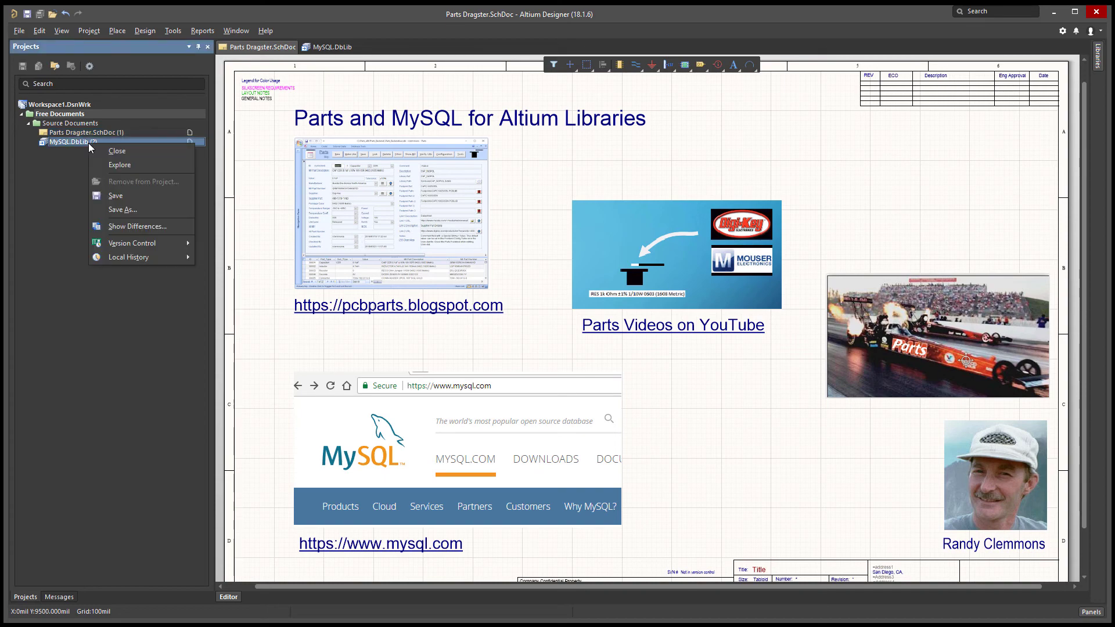
left_click(124, 209)
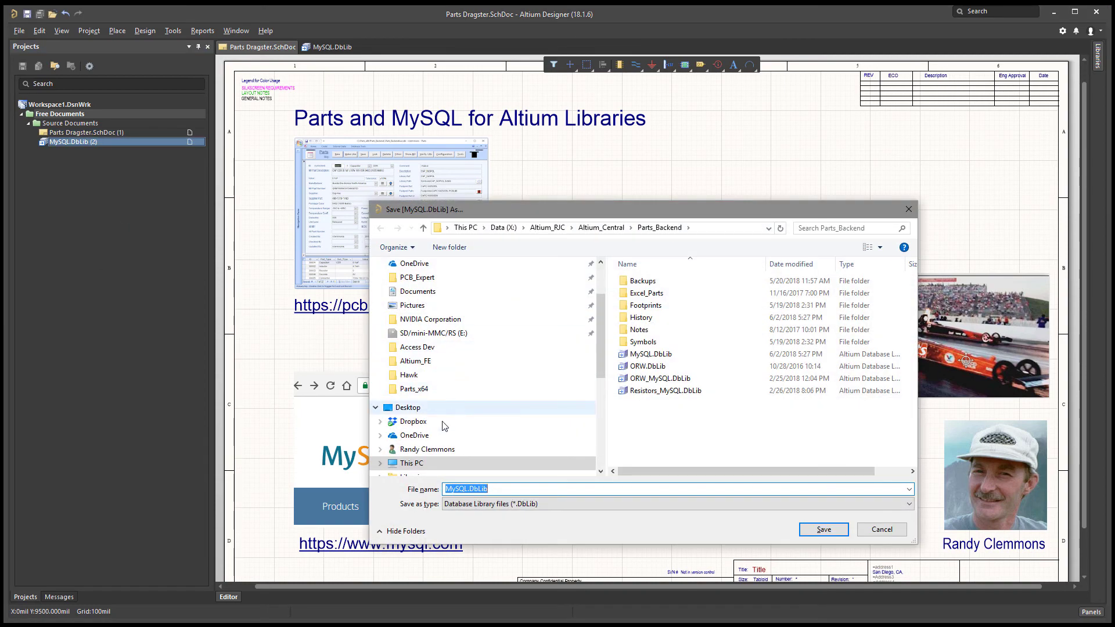
Step: In Parts_x64\Parts_Backend, rename the file to Parts_MySQL.DbLib
left_click(421, 389)
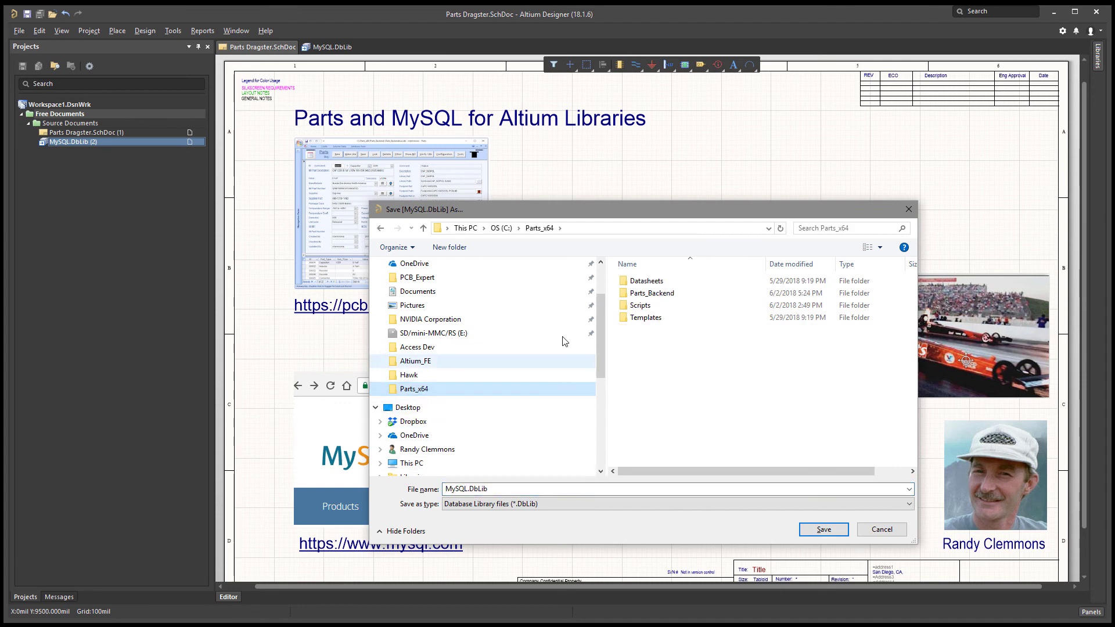
double_click(652, 293)
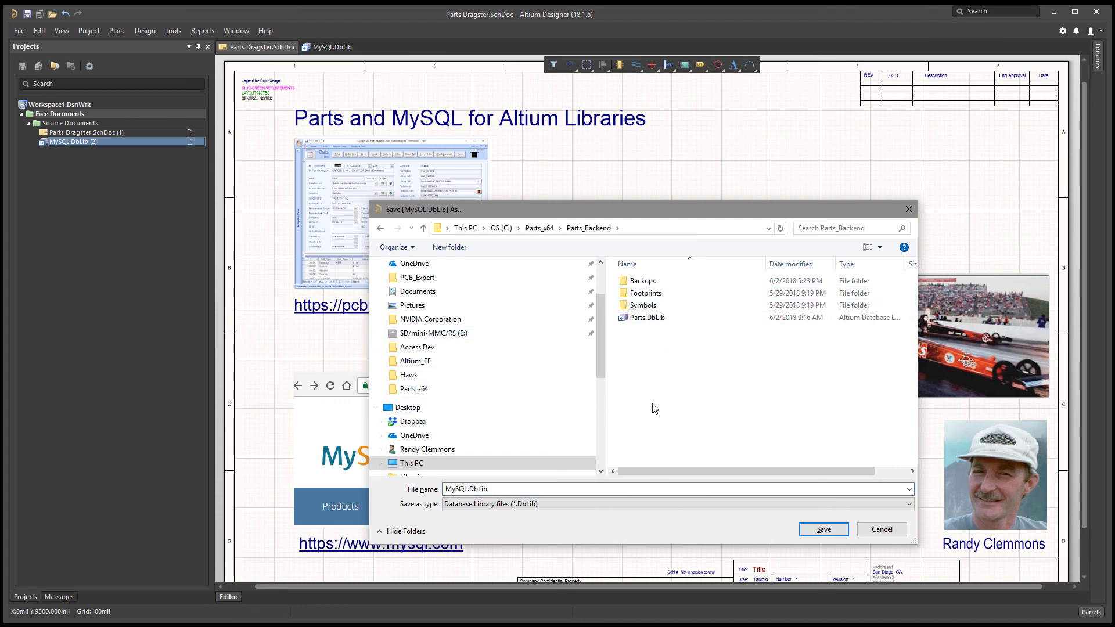
double_click(466, 489)
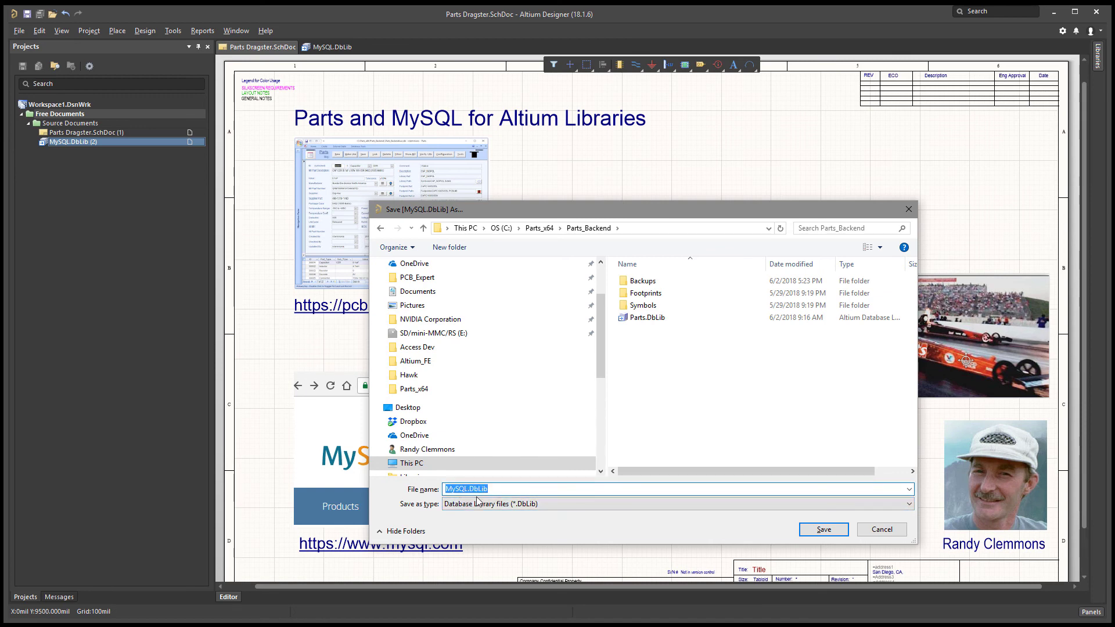
key("Home")
type("Parts")
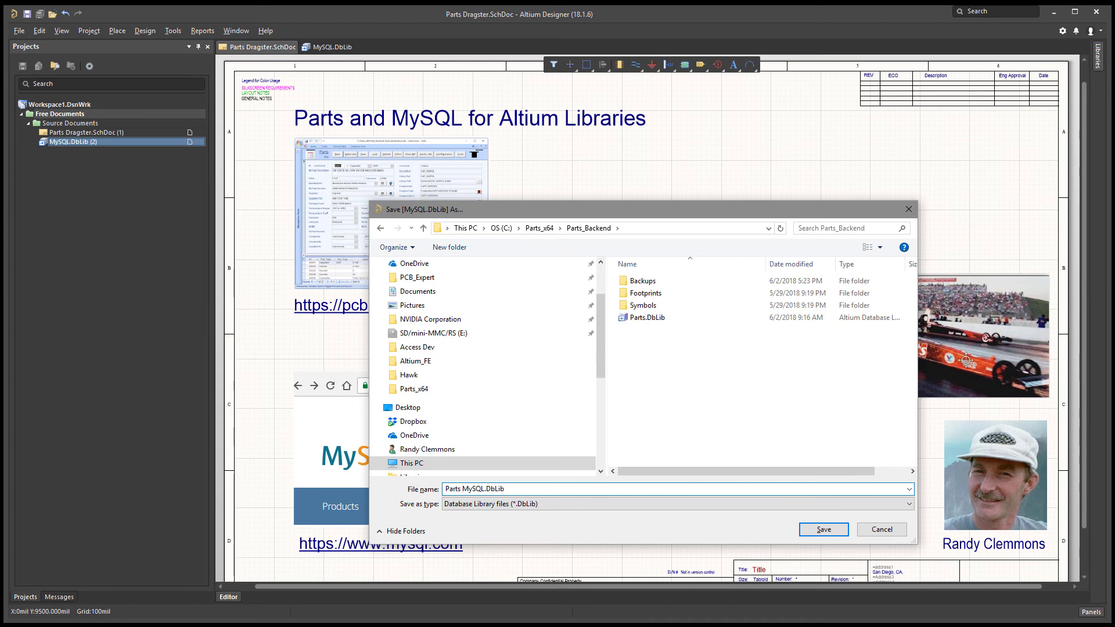
key("BackSpace")
type("_")
Step: Save as Parts_MySQL.DbLib, open it, and check Field Mappings and Table Browser
left_click(830, 530)
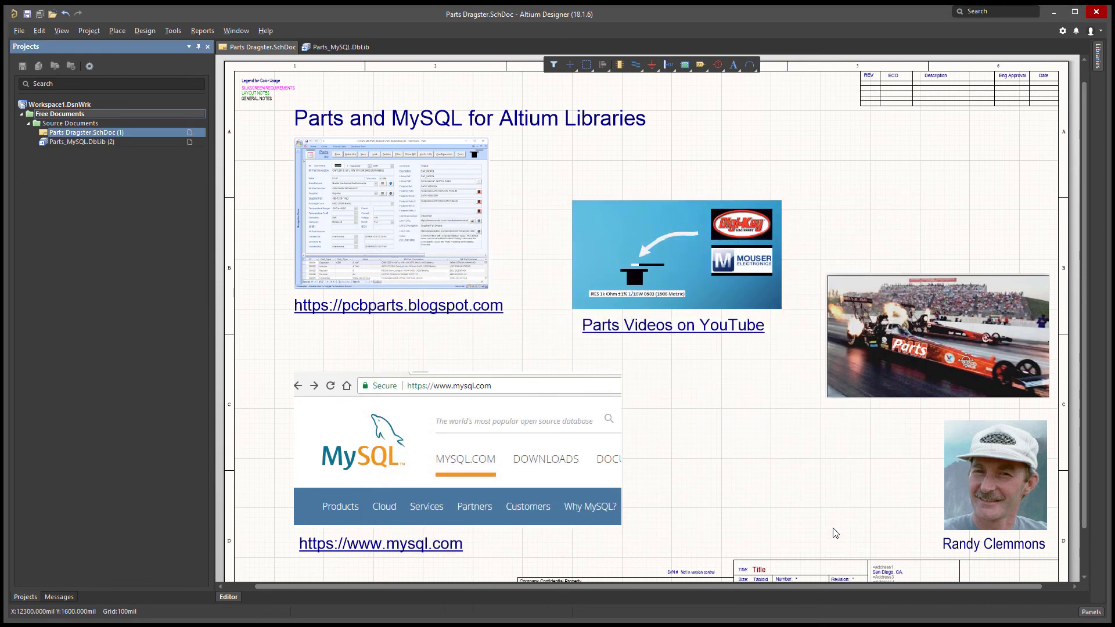
right_click(86, 142)
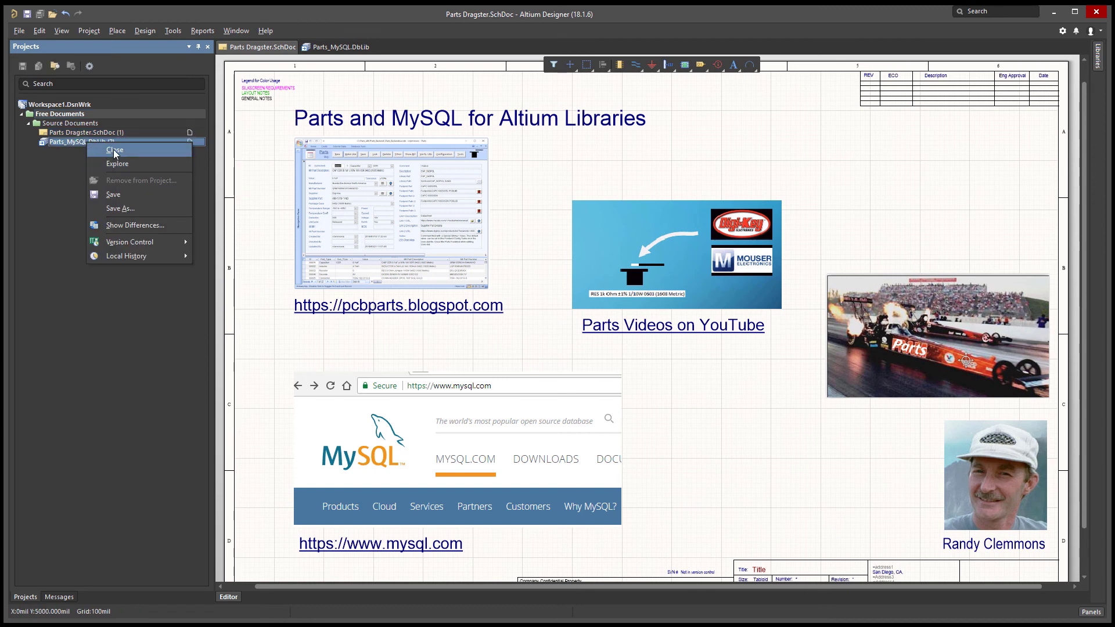
left_click(115, 150)
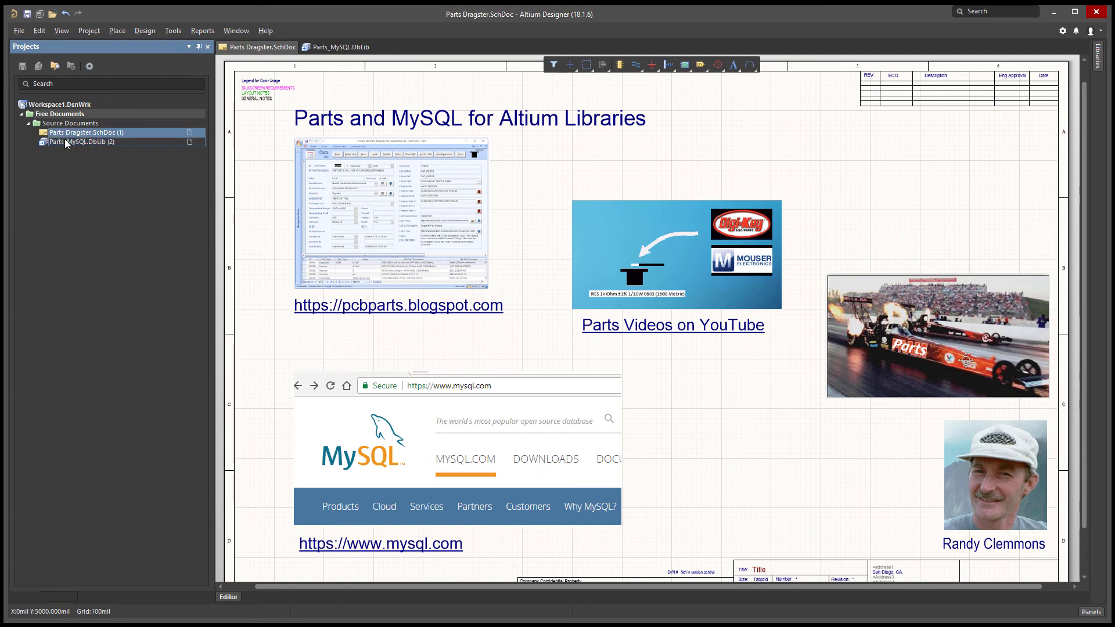
double_click(82, 142)
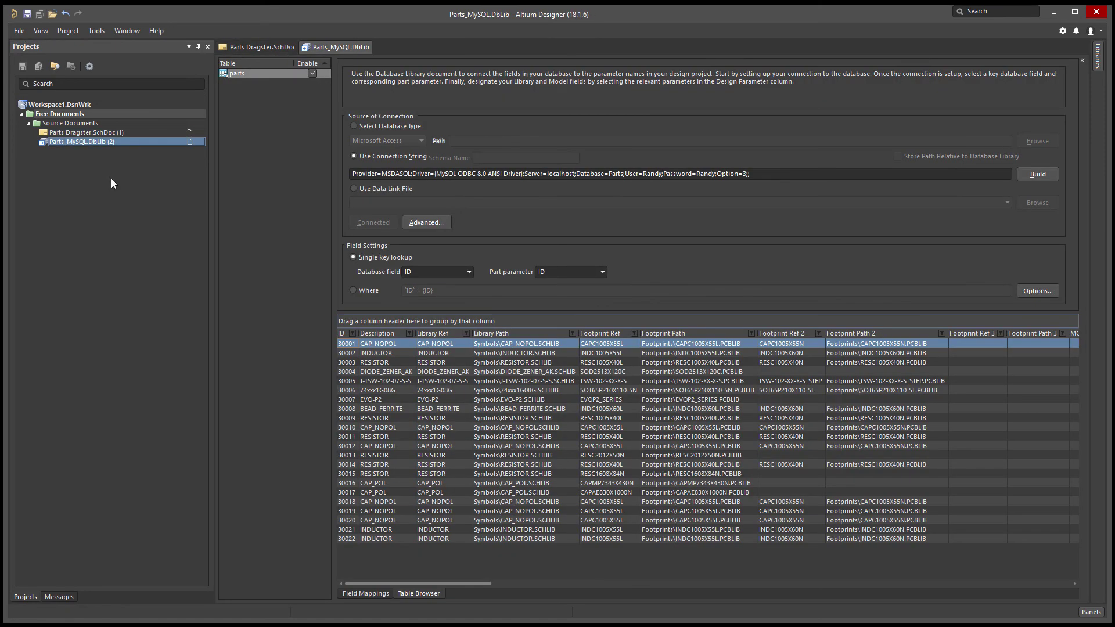
left_click(366, 593)
left_click(428, 594)
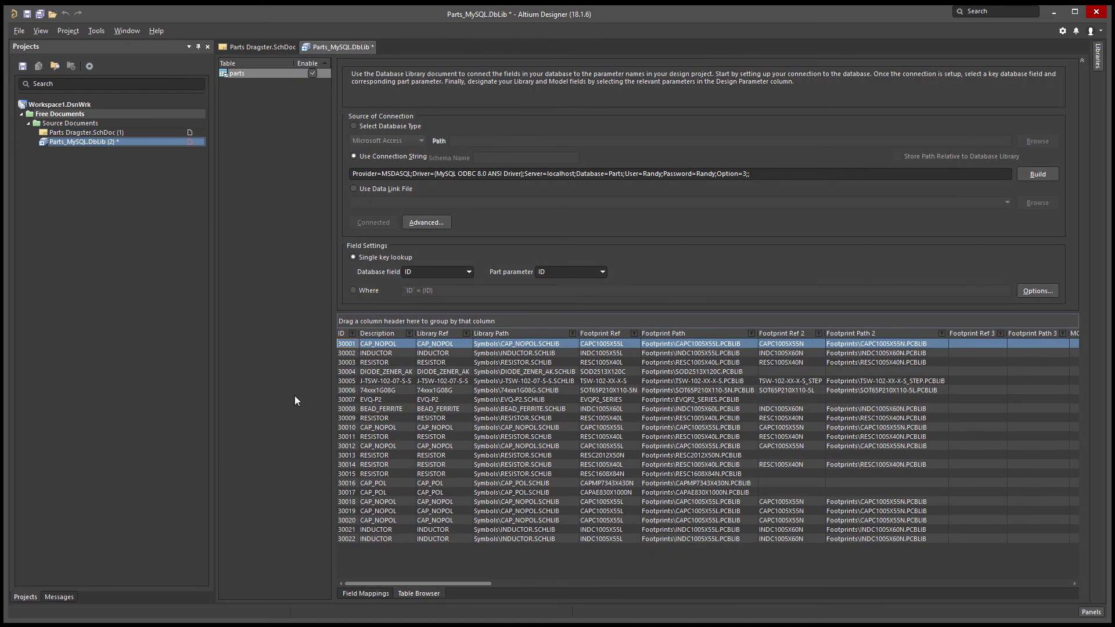
Step: Save Parts_MySQL.DbLib and close it from the Projects panel
right_click(104, 145)
left_click(116, 194)
right_click(90, 145)
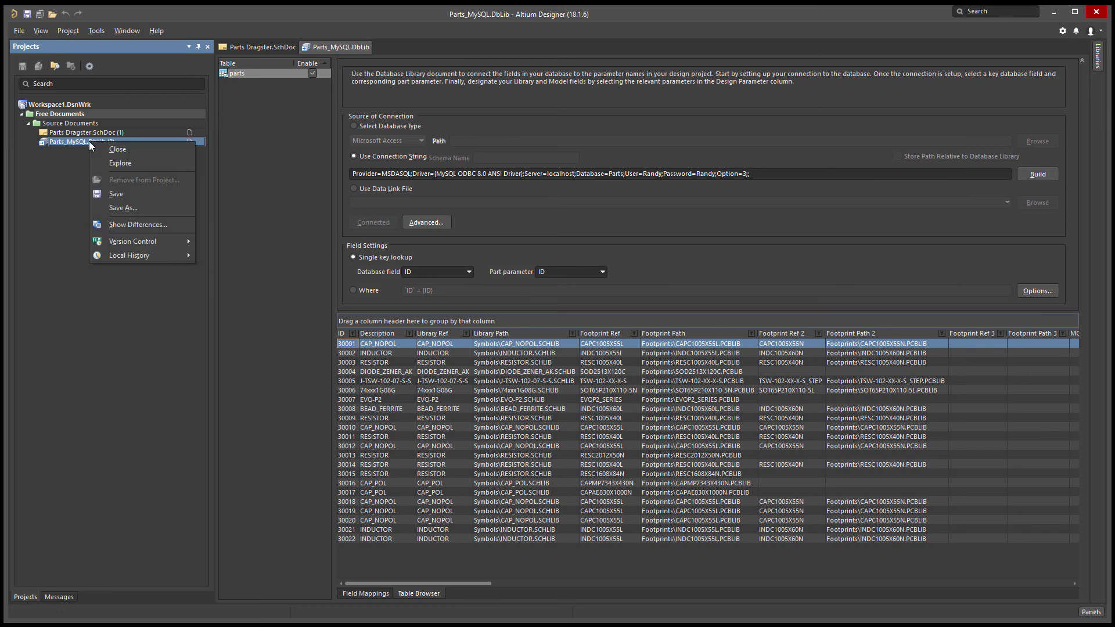
left_click(119, 150)
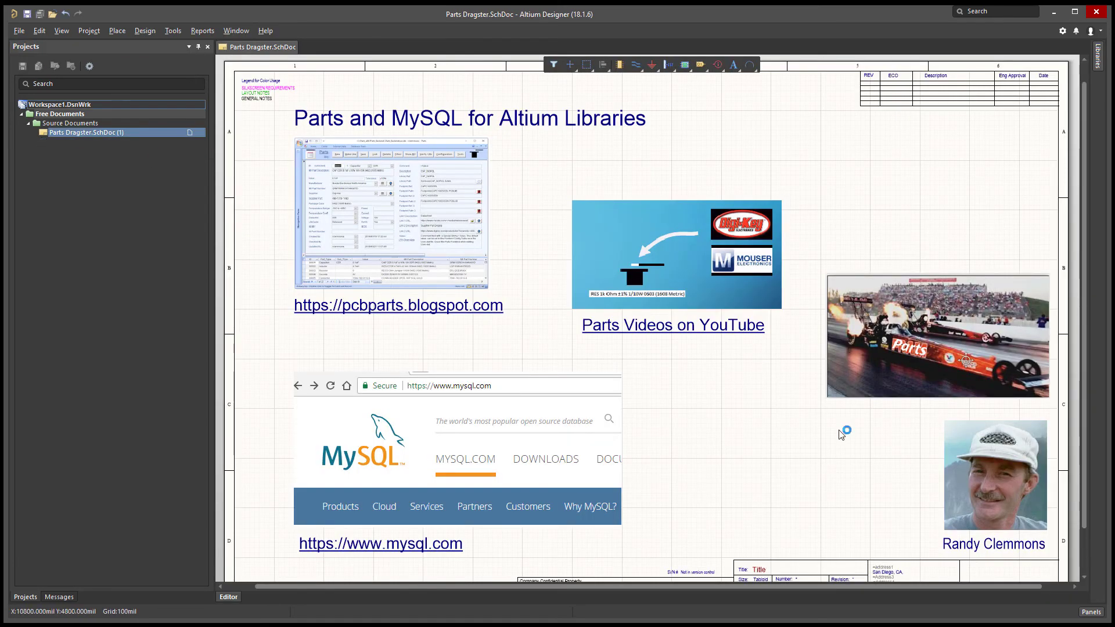
Step: Install Parts_MySQL.DbLib from C:\Parts_x64\Parts_Backend via the Libraries panel, filtering by DBLIB type
left_click(1091, 612)
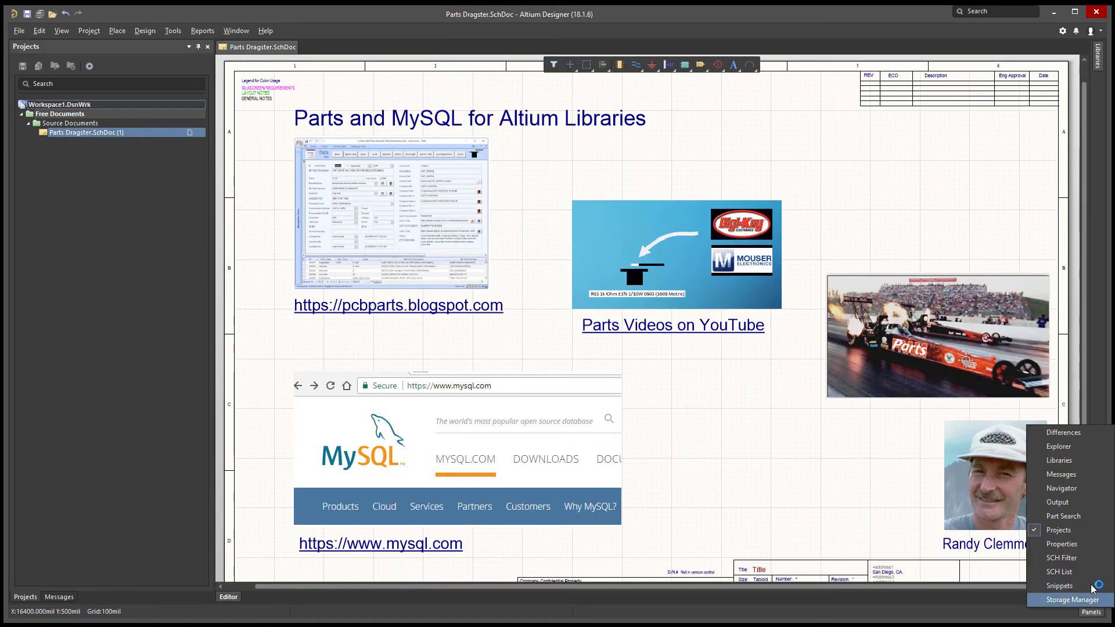
left_click(1055, 460)
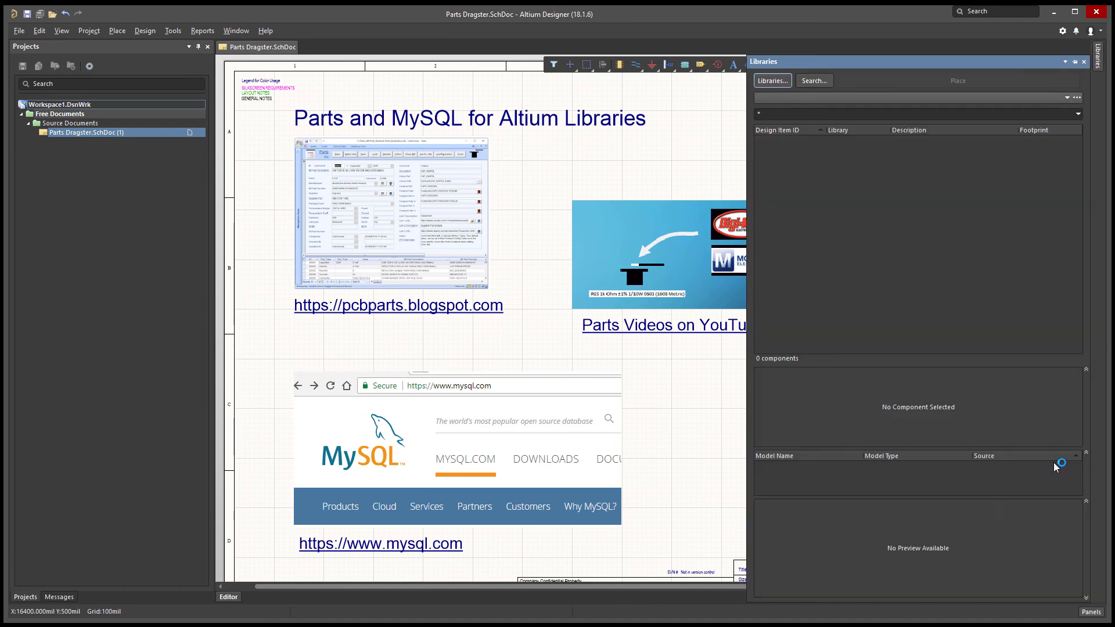
left_click(768, 80)
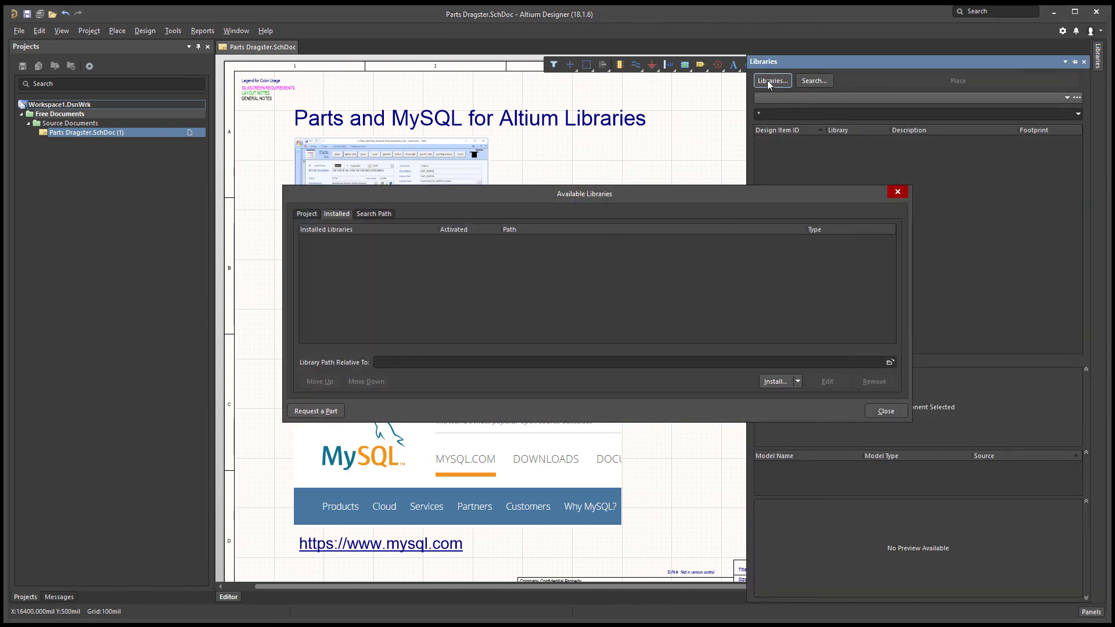
left_click(779, 381)
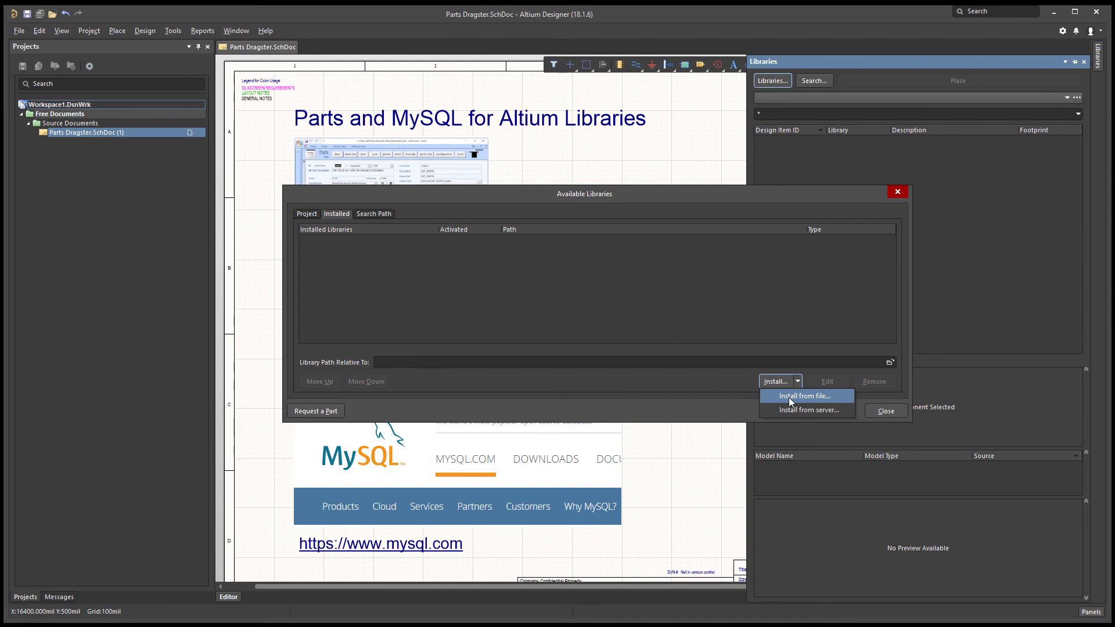
left_click(788, 397)
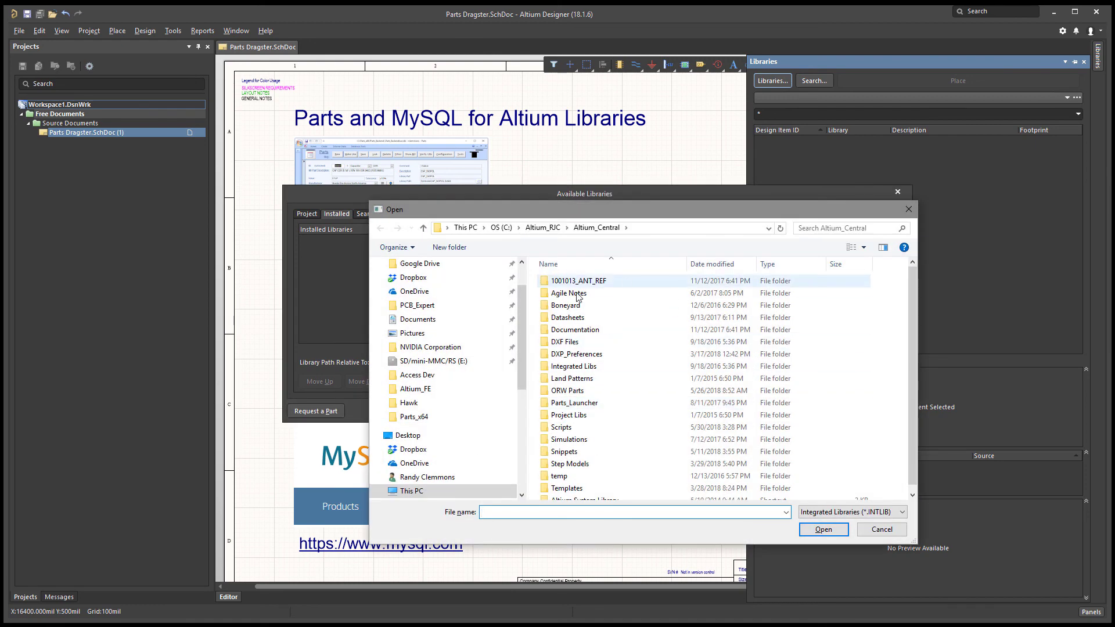
left_click(415, 417)
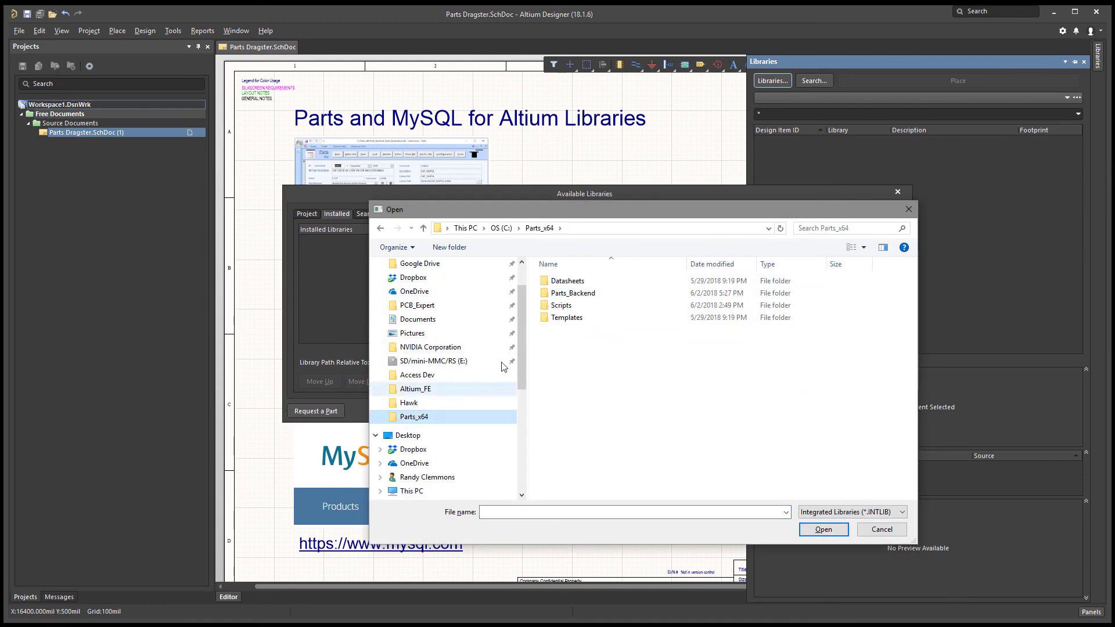
double_click(572, 293)
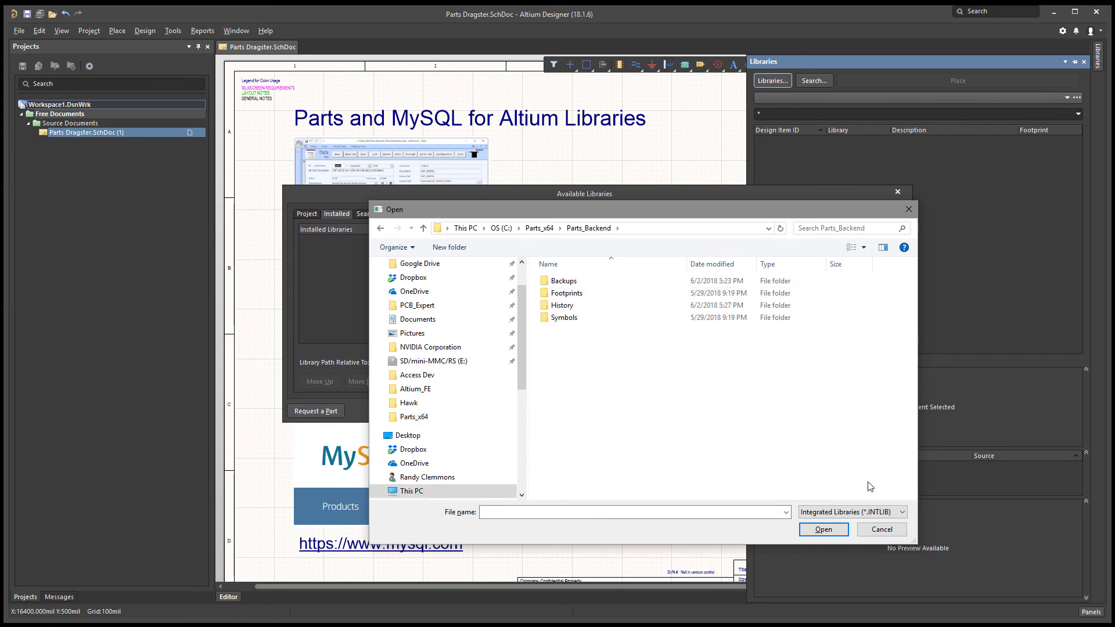
left_click(887, 515)
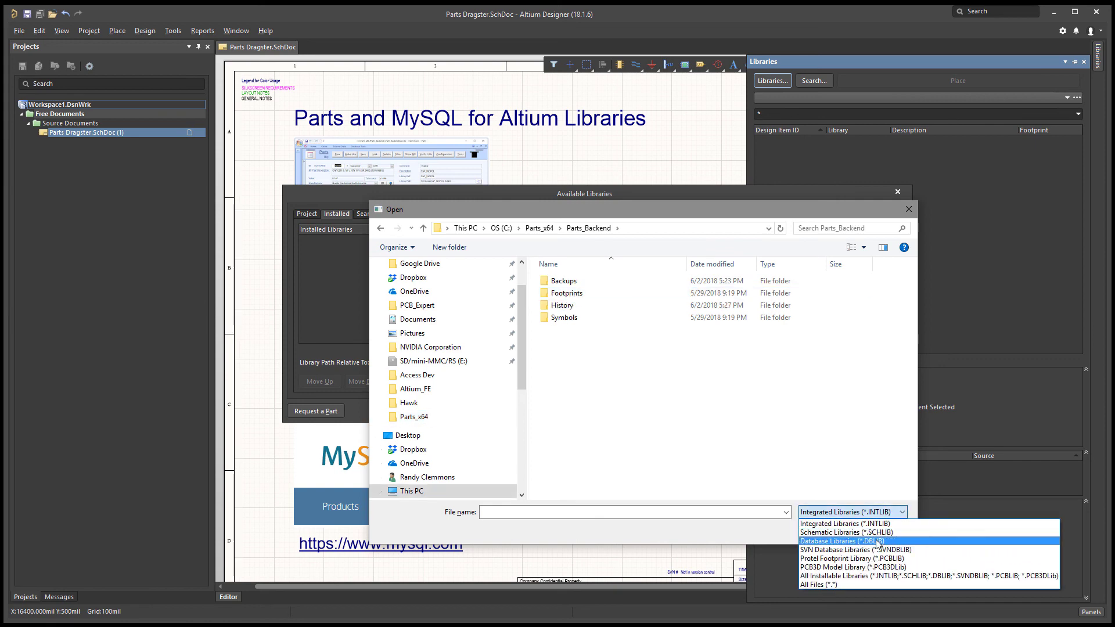
left_click(878, 542)
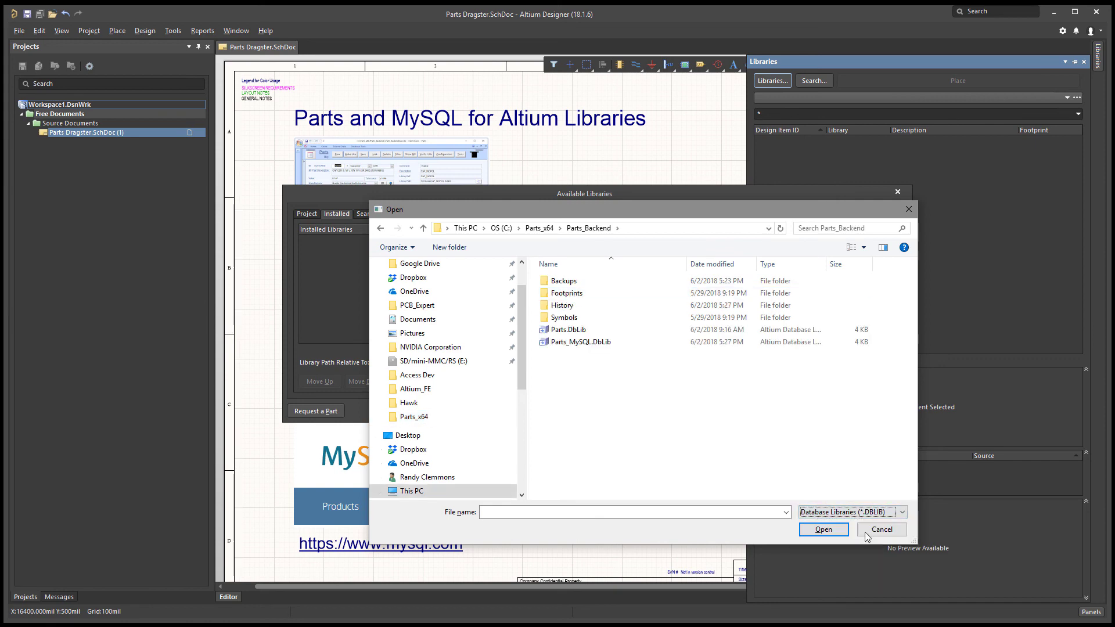
double_click(590, 343)
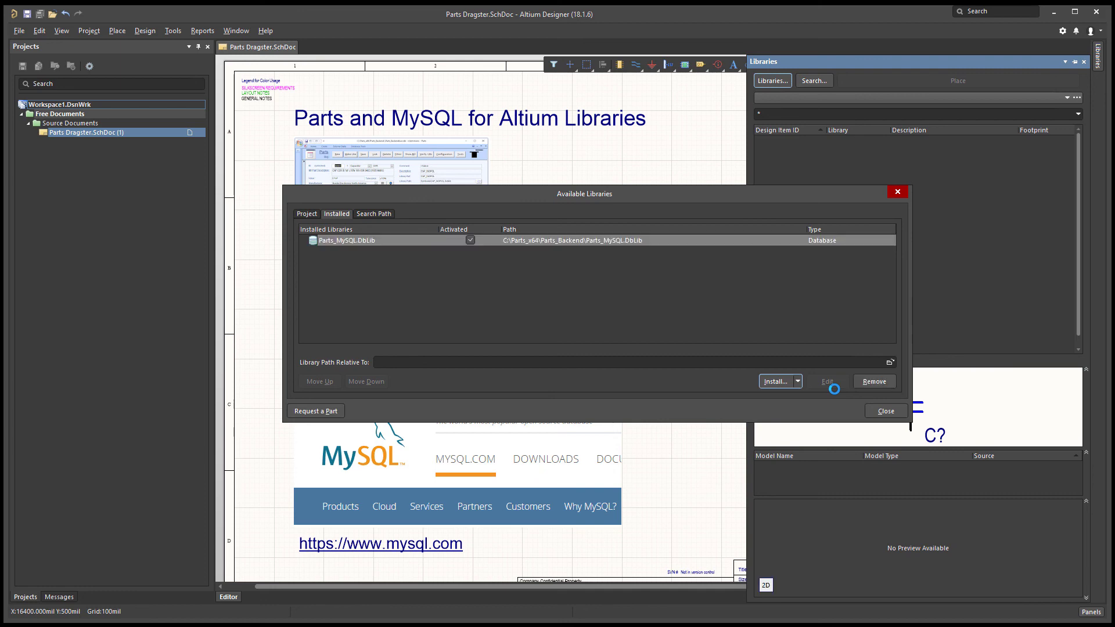
Step: Close Available Libraries and place the 0 ohm resistor on the schematic
left_click(886, 411)
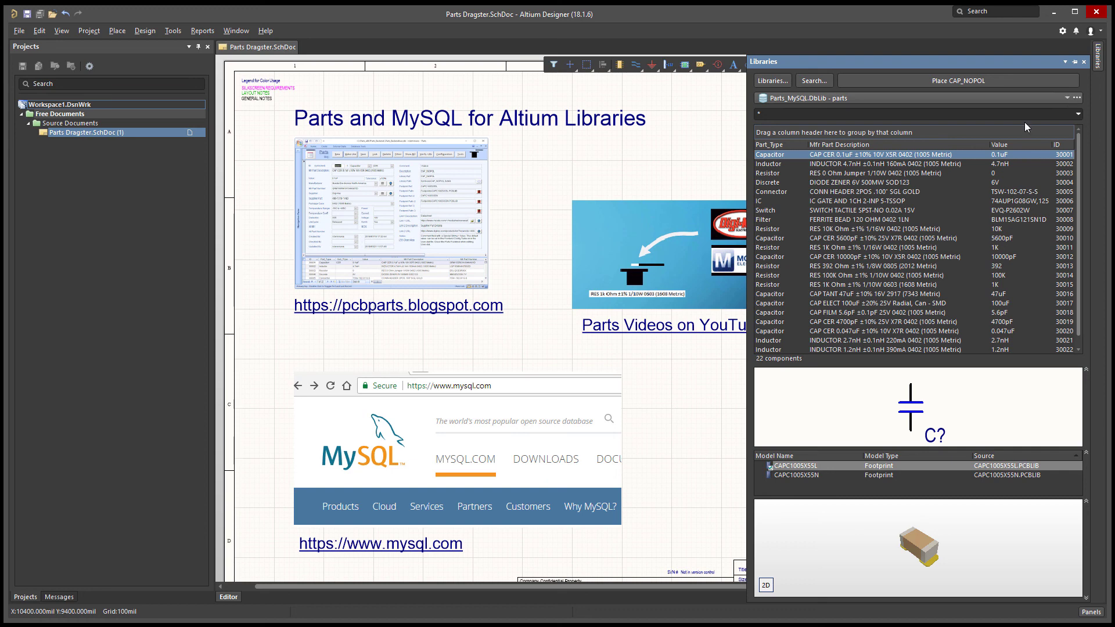
left_click(768, 174)
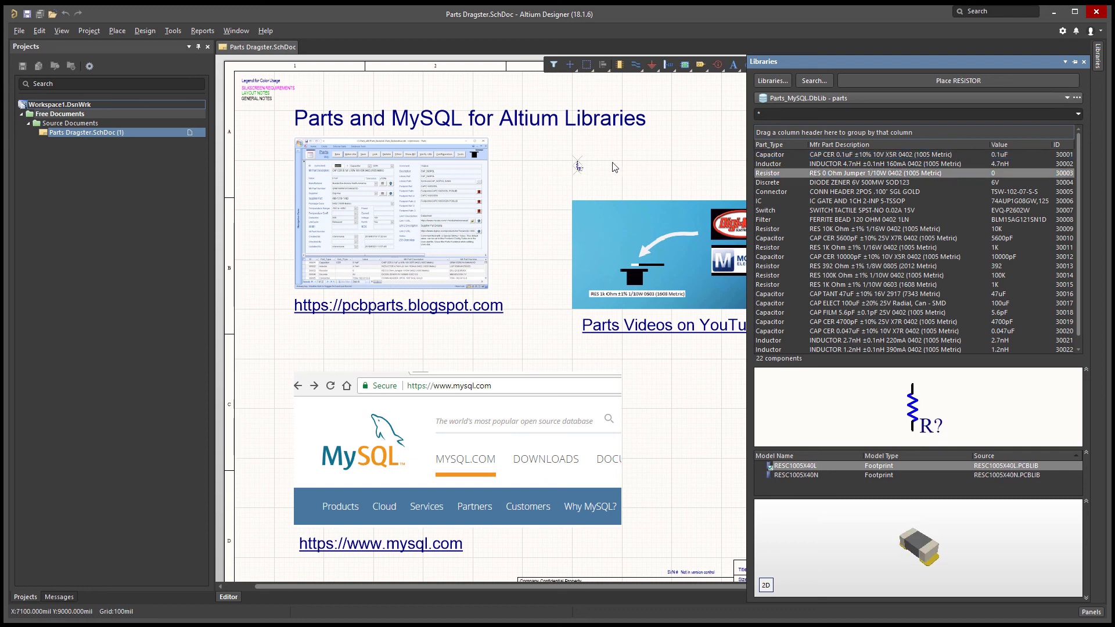
left_click(577, 166)
Step: Place the EVQ-P2 tactile switch and the 74xxx1G08G gate IC beside it
double_click(768, 211)
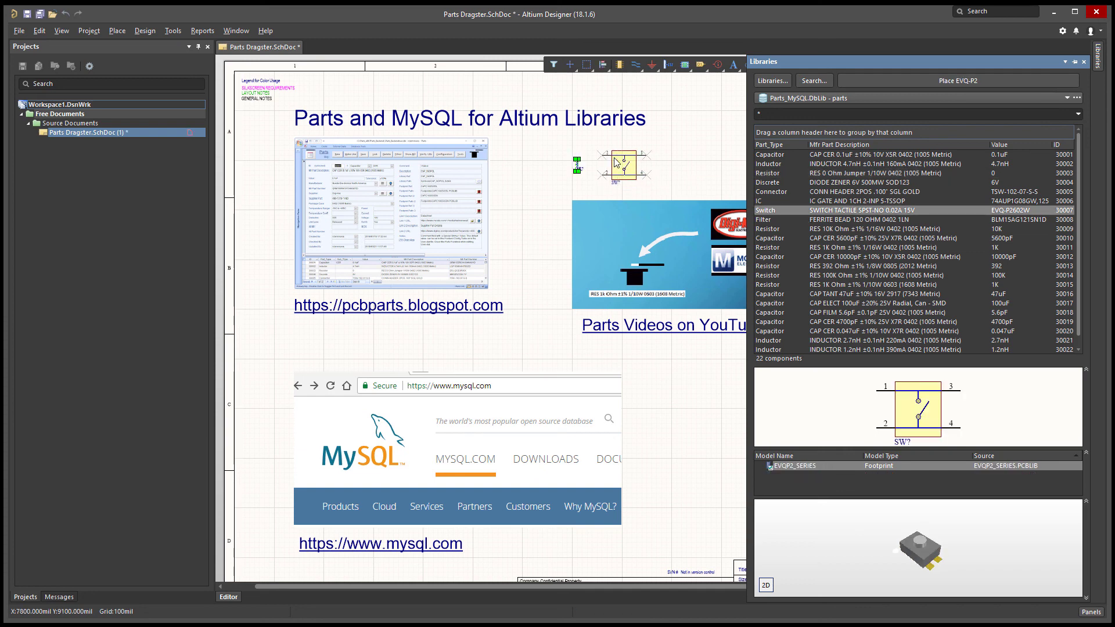
double_click(767, 201)
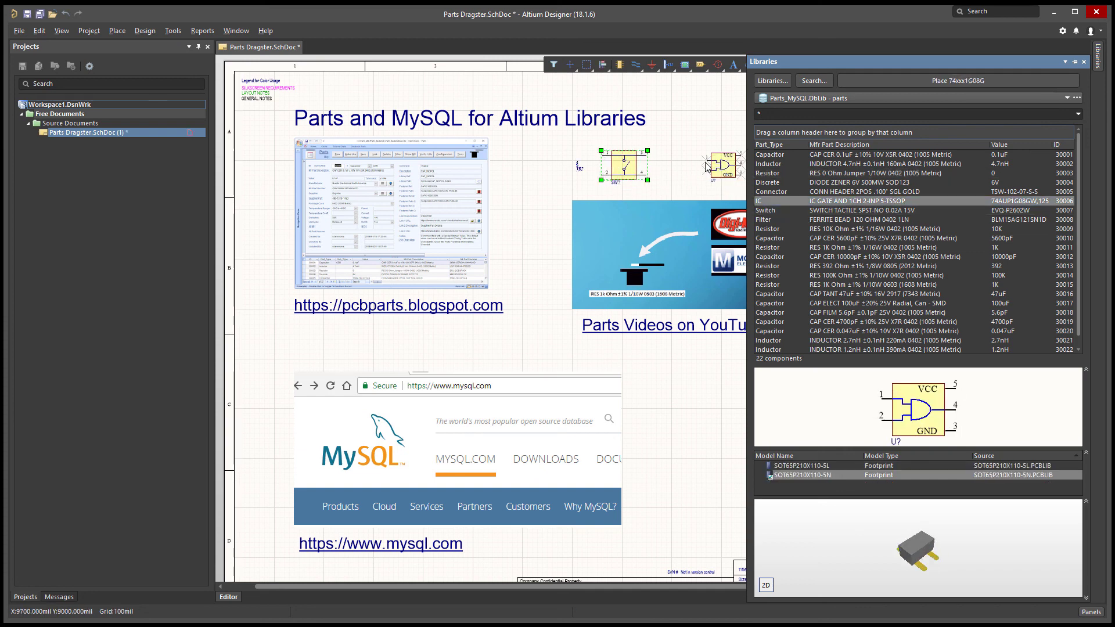
left_click(686, 154)
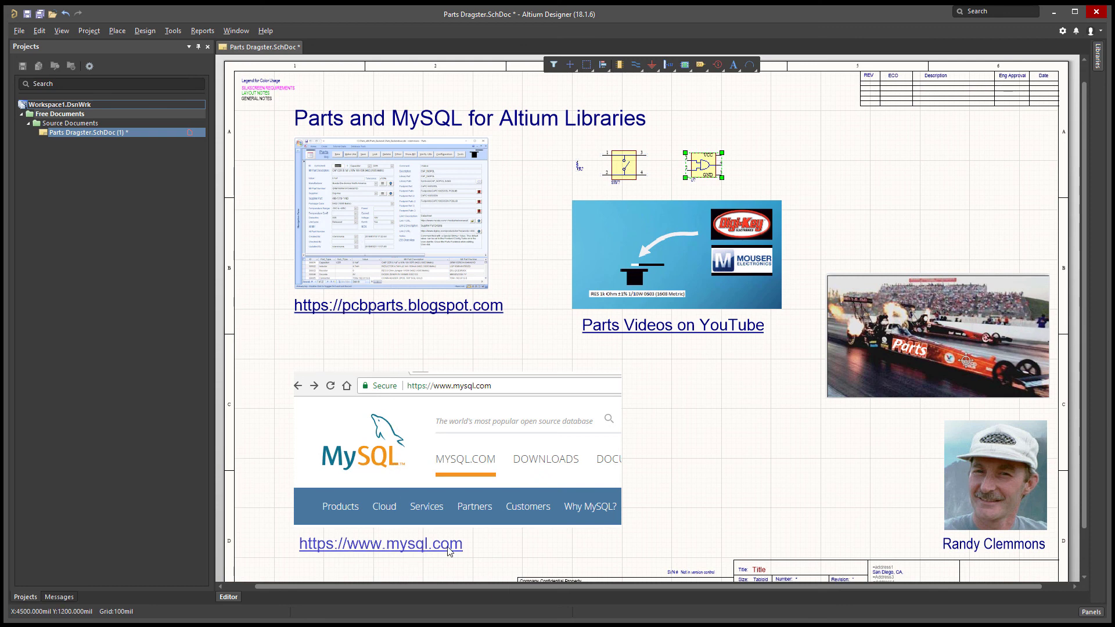
mouse_move(449, 551)
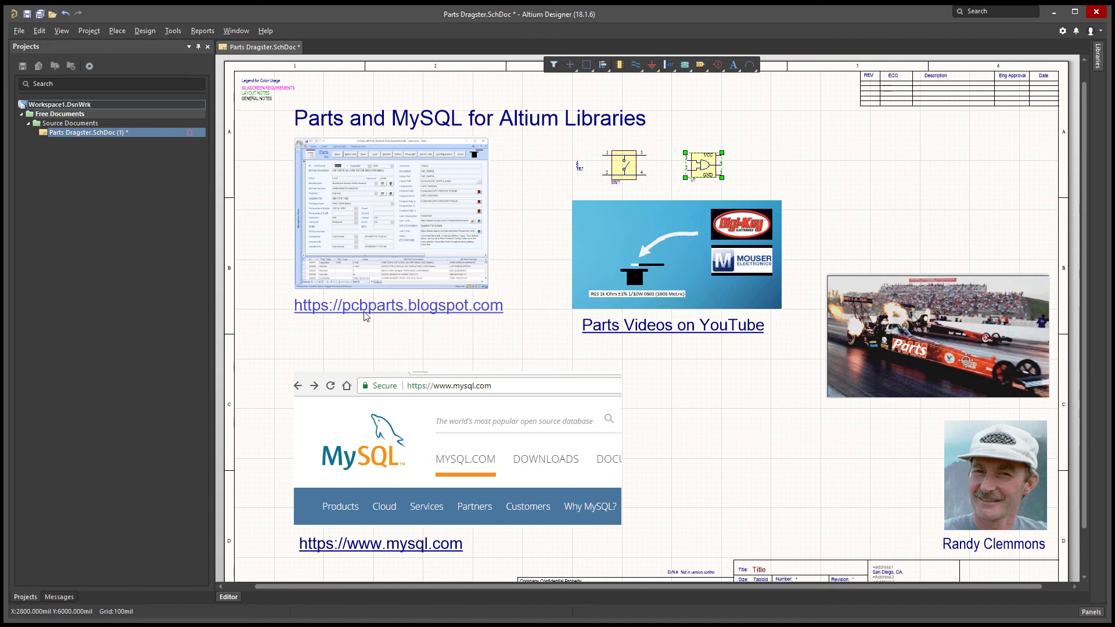
mouse_move(364, 315)
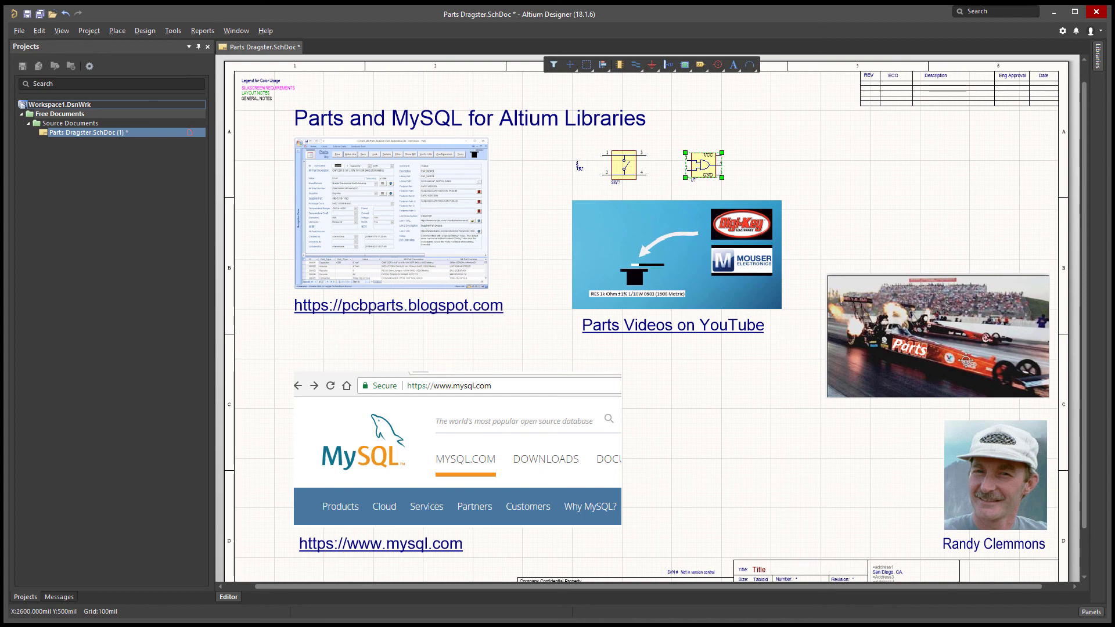
key("alt+Tab")
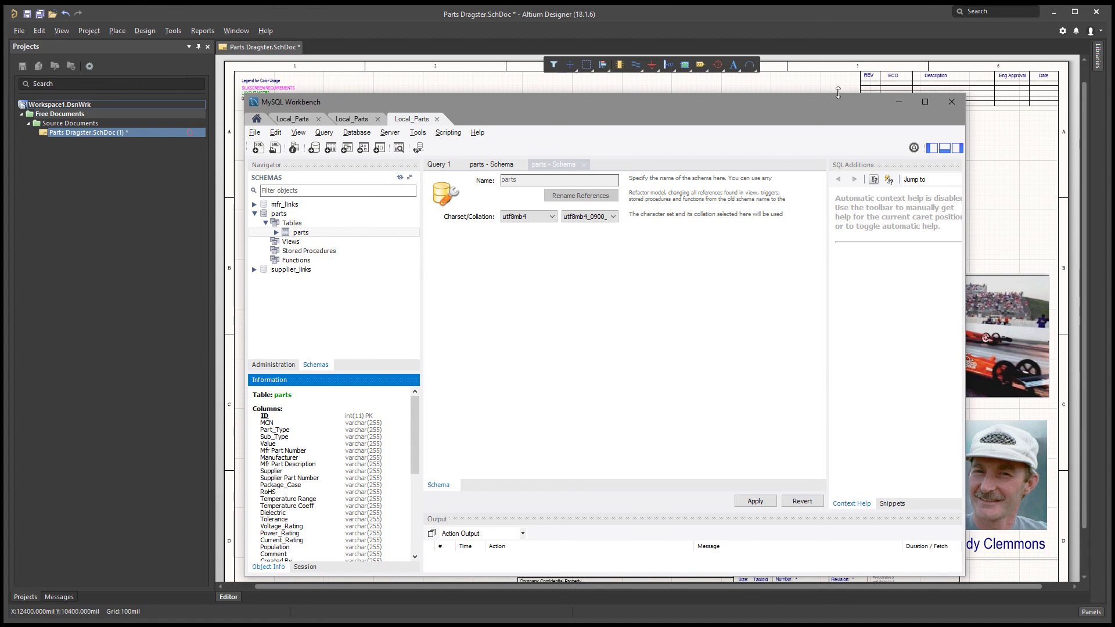
left_click(899, 103)
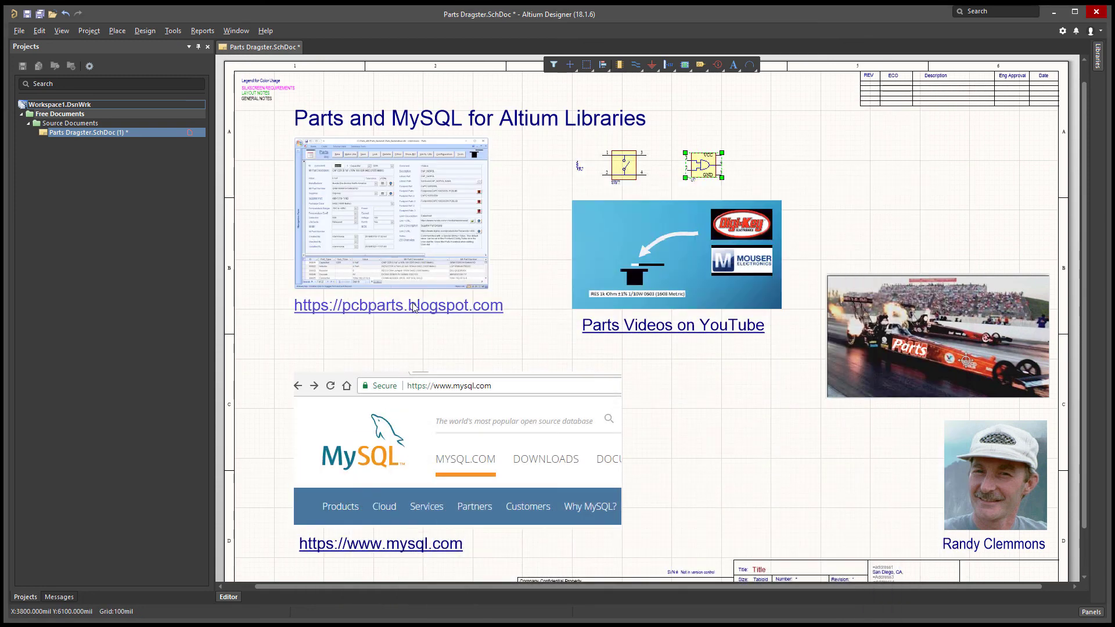